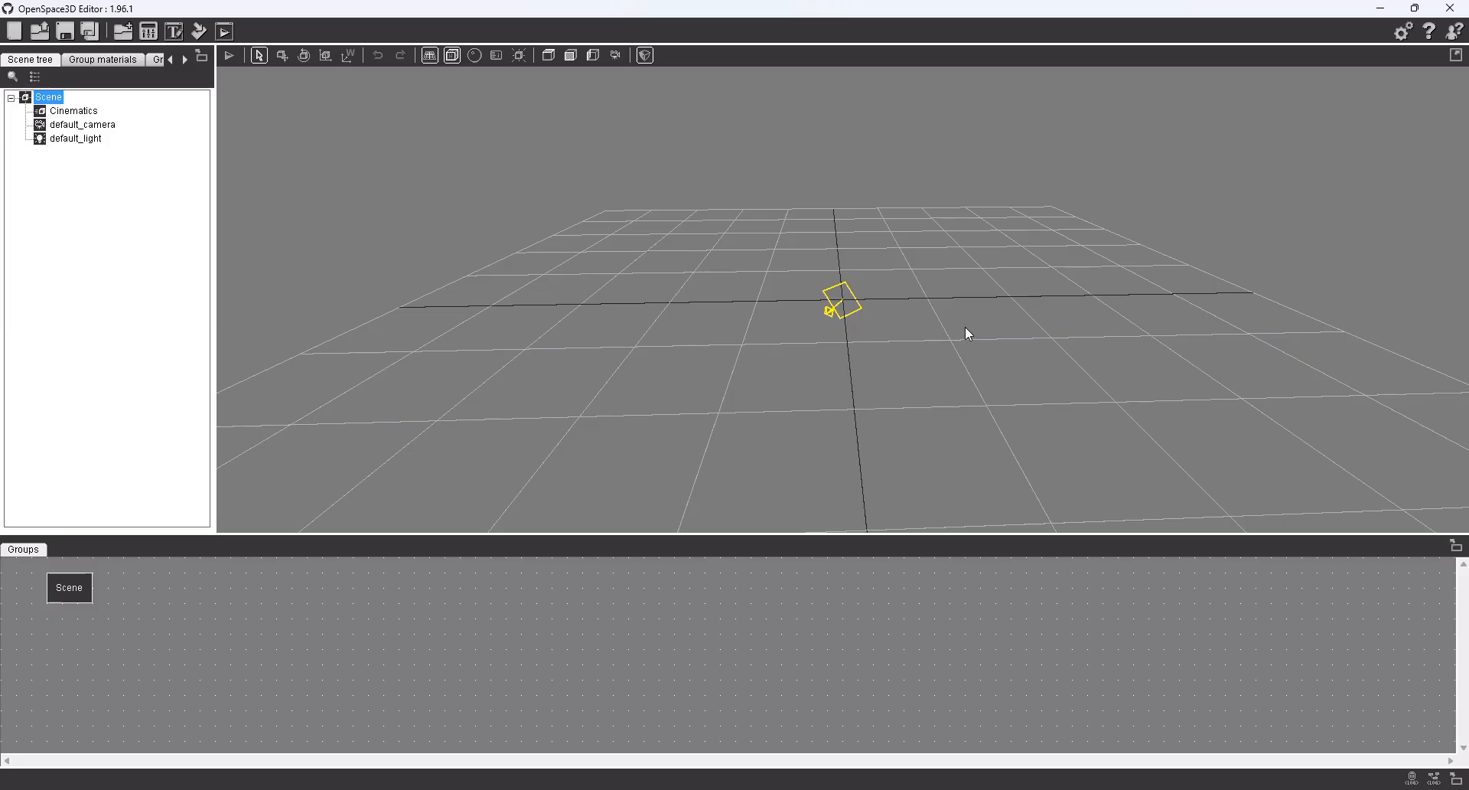
pyautogui.moveTo(966, 325)
pyautogui.mouseDown(button='middle')
pyautogui.moveTo(652, 331)
pyautogui.moveTo(1076, 324)
pyautogui.moveTo(761, 325)
pyautogui.moveTo(985, 325)
pyautogui.moveTo(952, 337)
pyautogui.moveTo(964, 417)
pyautogui.moveTo(967, 314)
pyautogui.moveTo(960, 352)
pyautogui.mouseUp(button='middle')
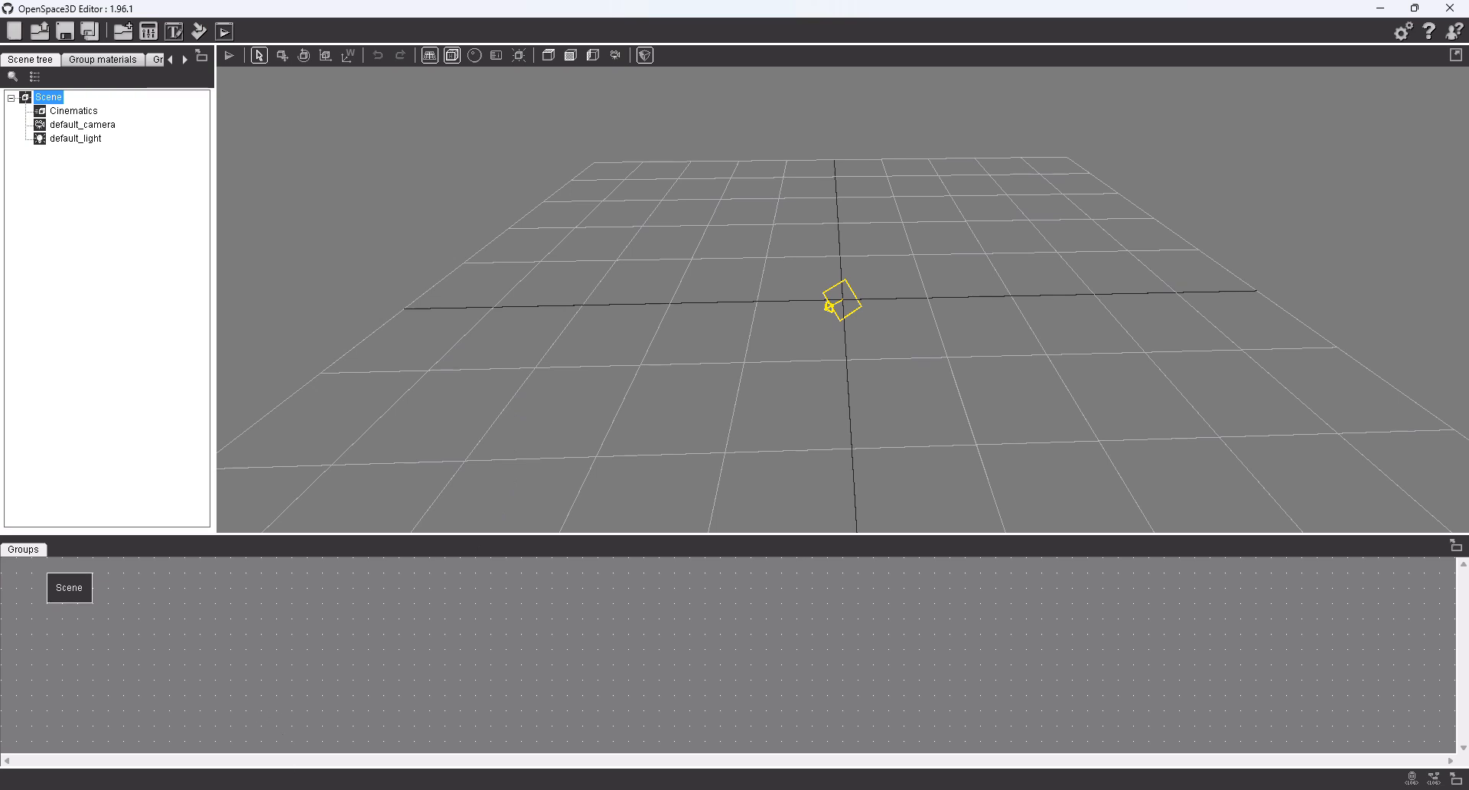
# Switch to File Explorer and open the School Scenario folder in Documents > OpenSpace3D > examples
pyautogui.click(329, 789)
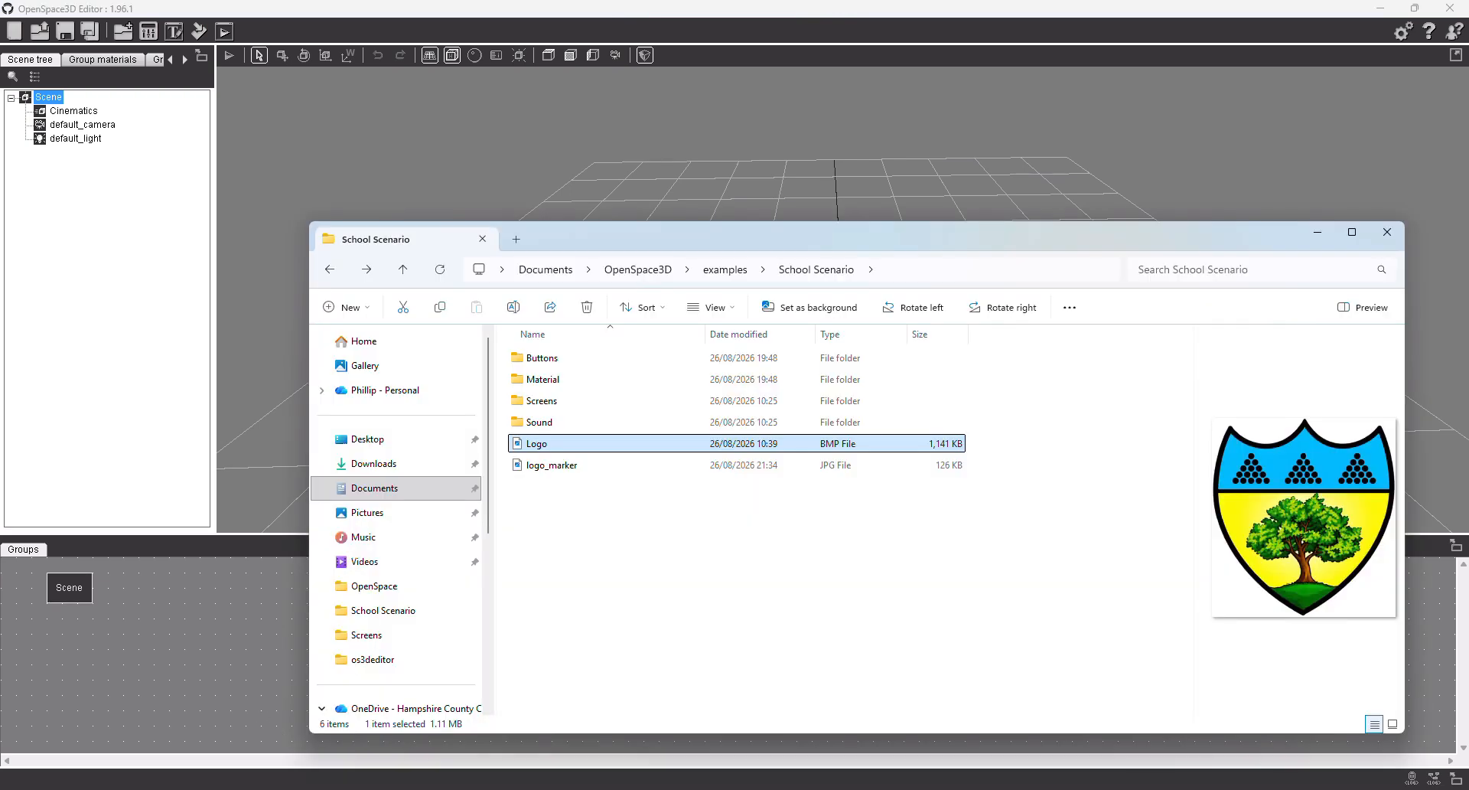
pyautogui.click(370, 496)
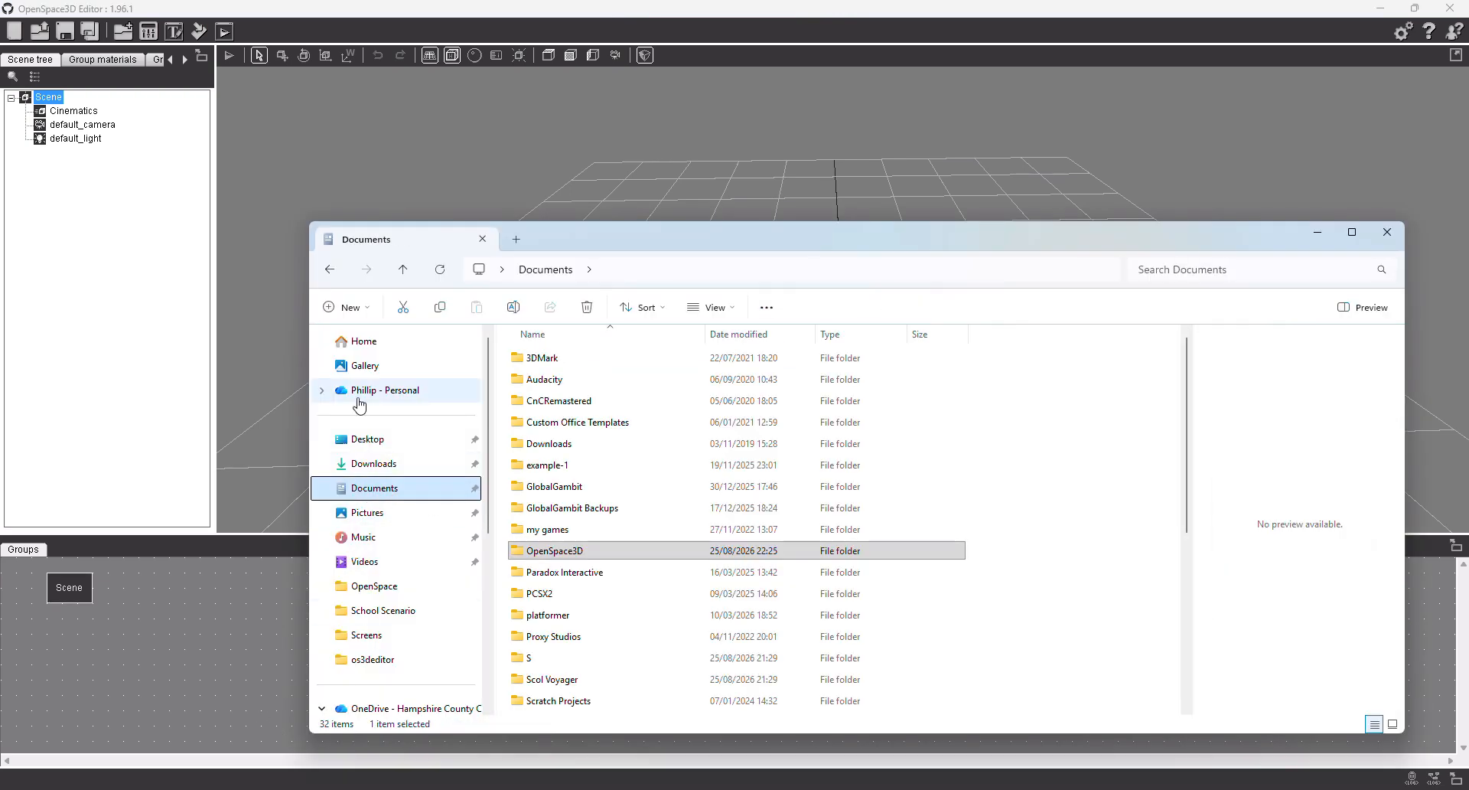
pyautogui.doubleClick(558, 552)
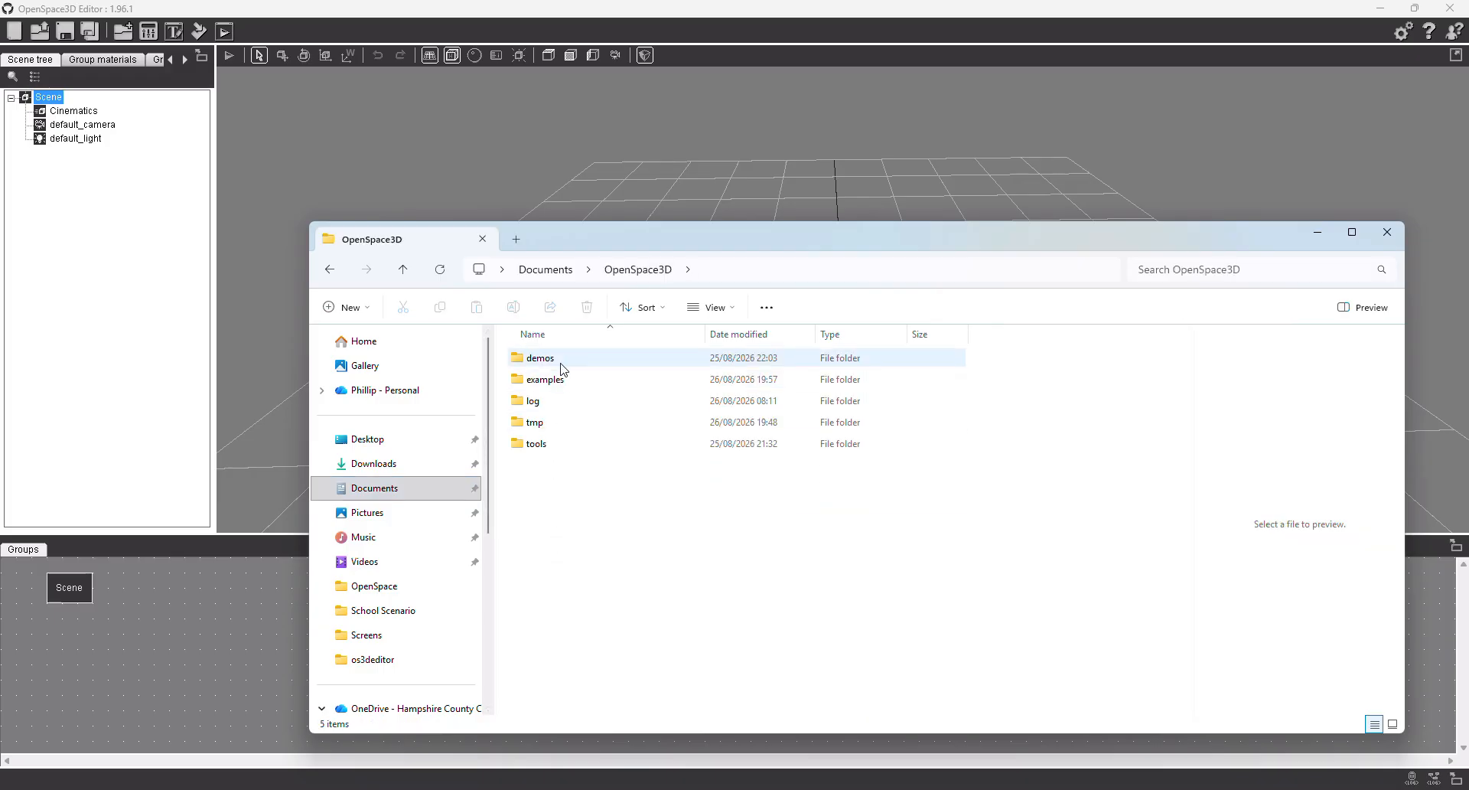
pyautogui.doubleClick(550, 381)
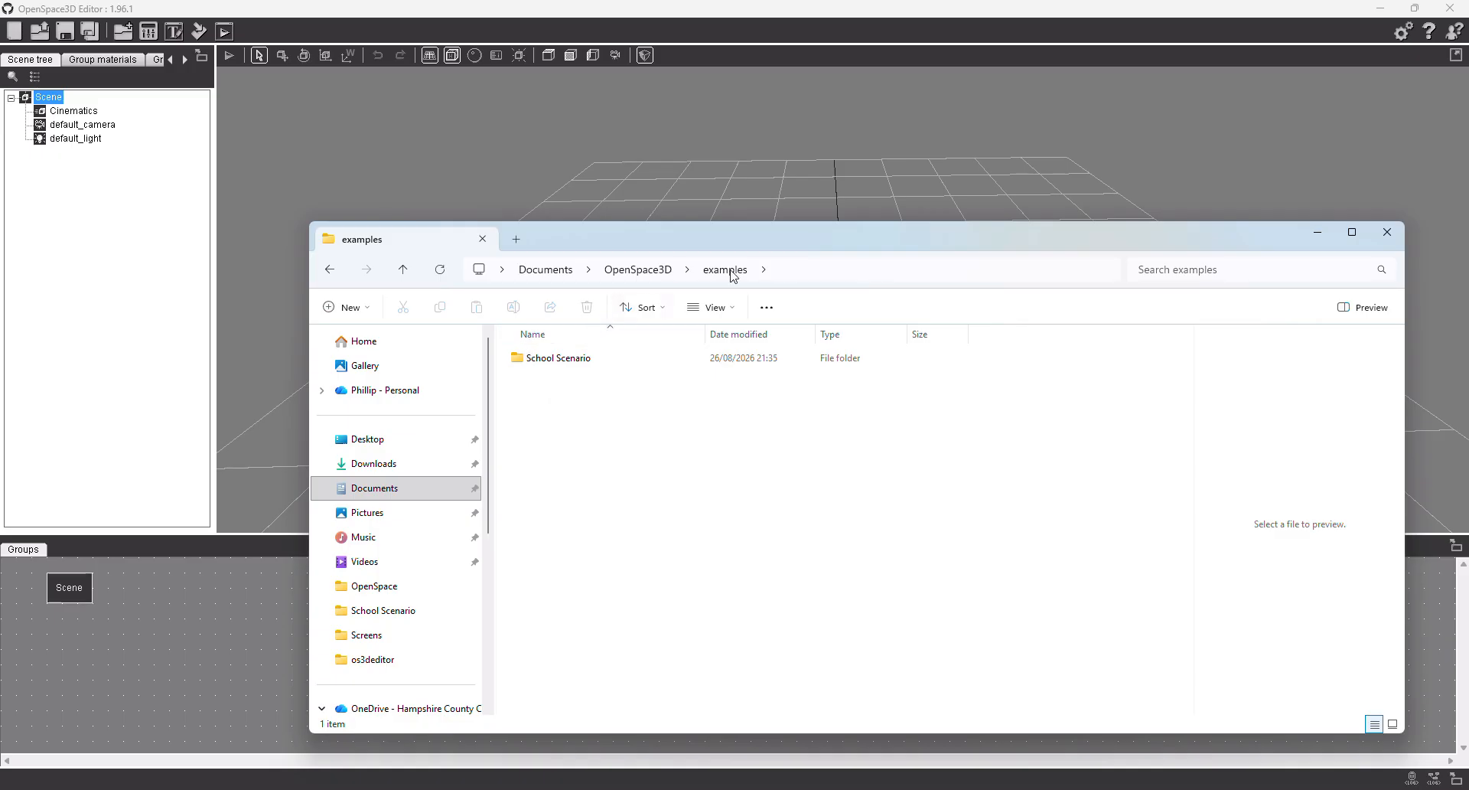
pyautogui.doubleClick(548, 365)
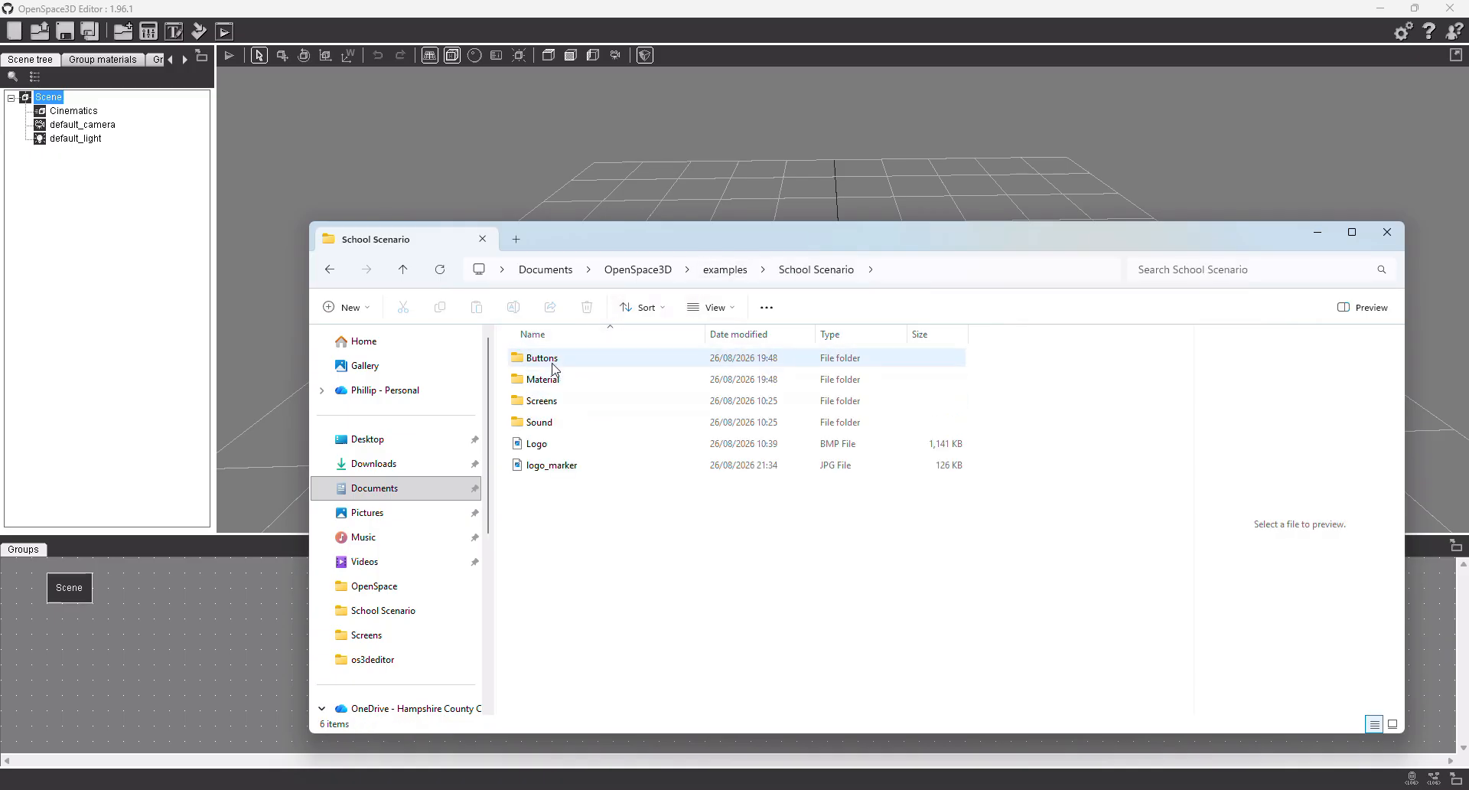
# Examine the contents of the Buttons, Material, Screens and Sound subfolders of School Scenario
pyautogui.click(553, 365)
pyautogui.doubleClick(554, 366)
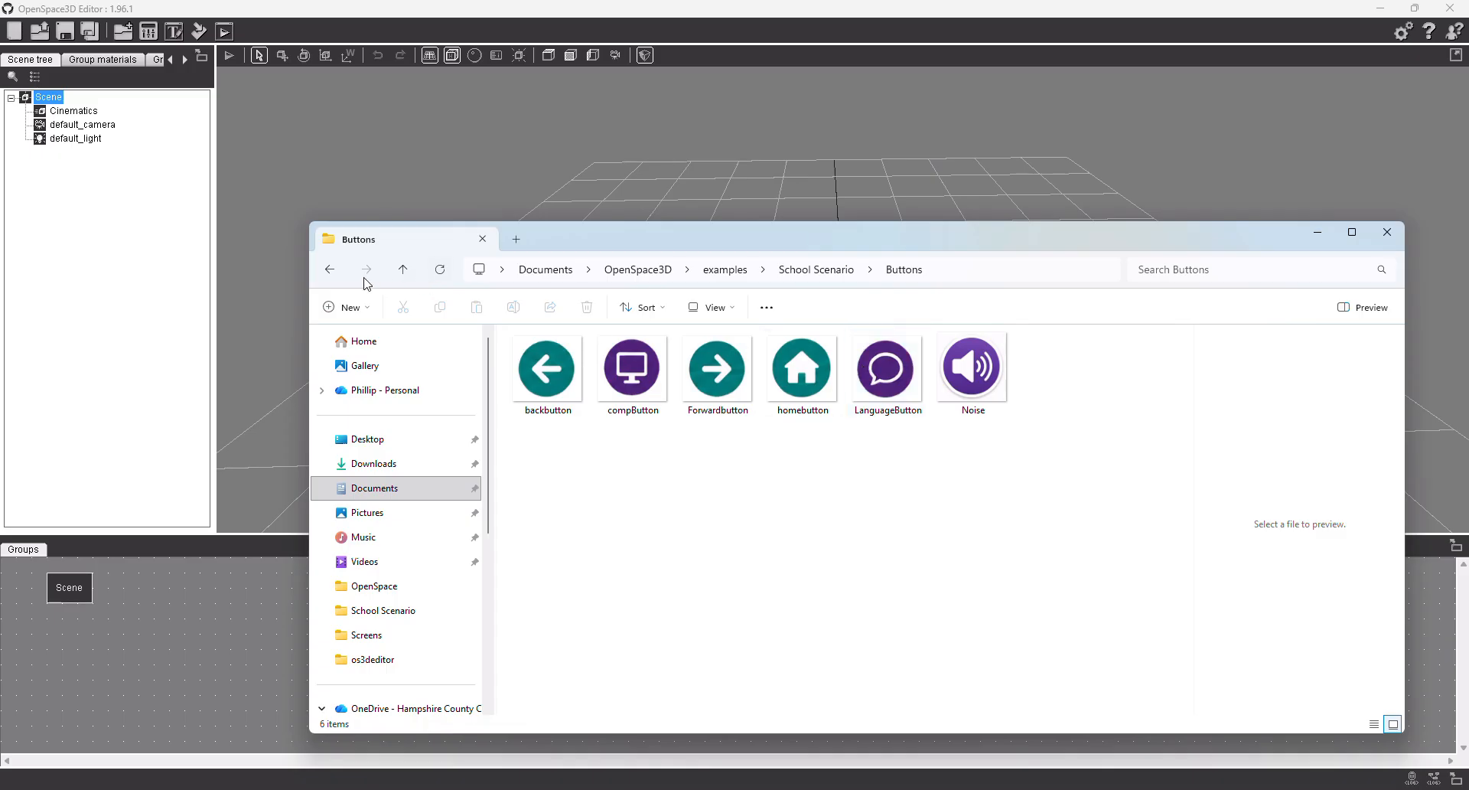
pyautogui.click(330, 270)
pyautogui.doubleClick(559, 379)
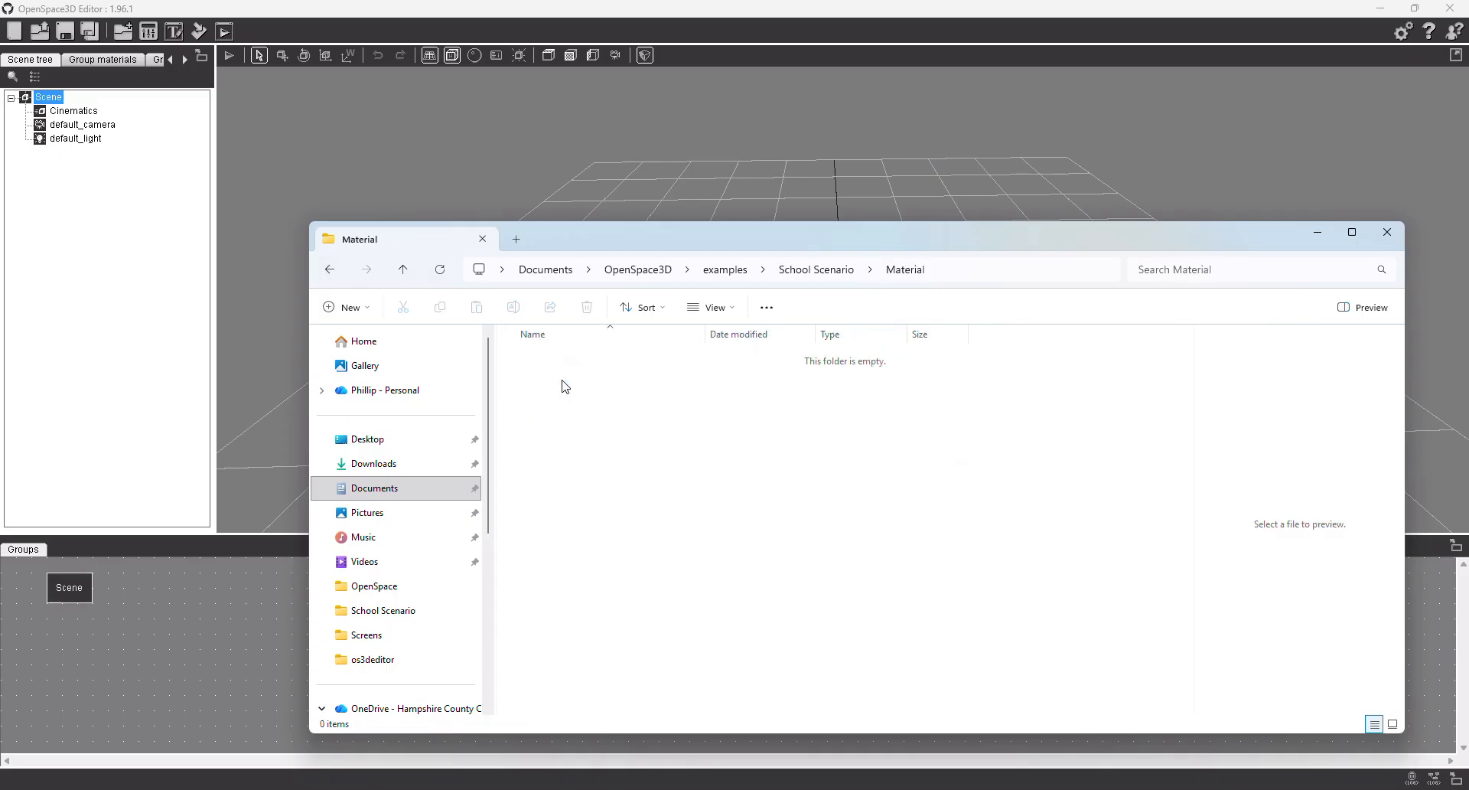
pyautogui.click(331, 269)
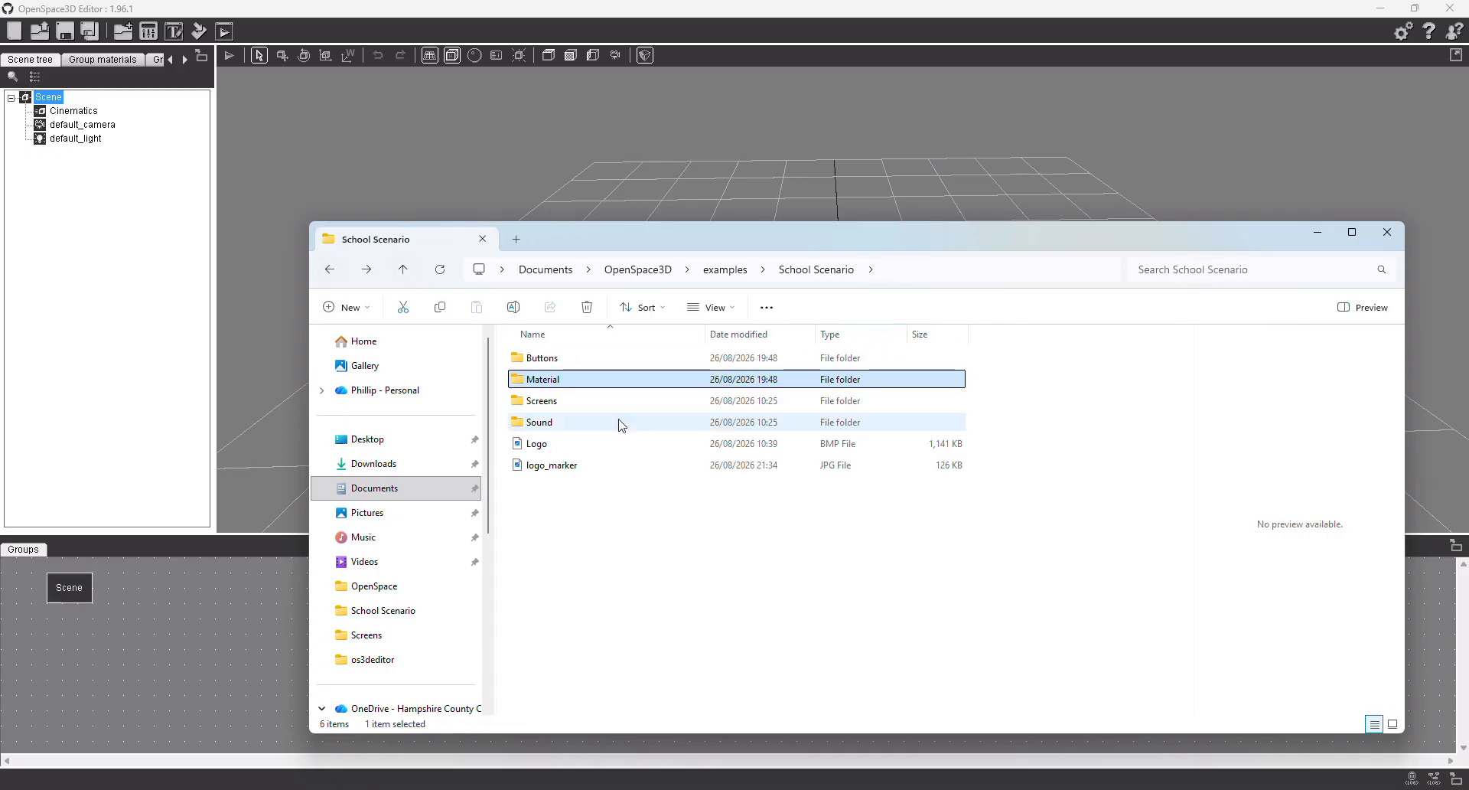
pyautogui.click(564, 406)
pyautogui.doubleClick(564, 405)
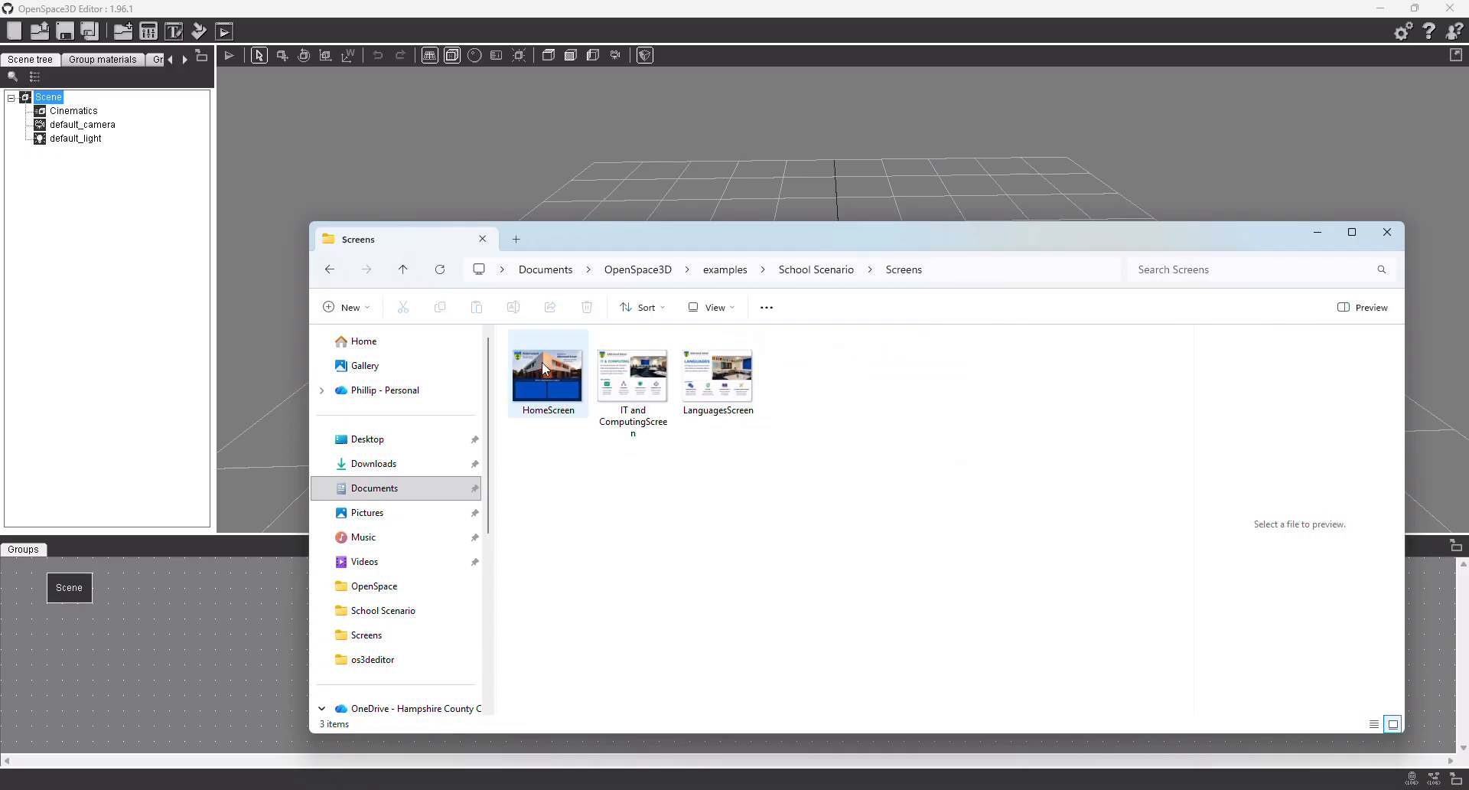
pyautogui.click(331, 270)
pyautogui.doubleClick(543, 422)
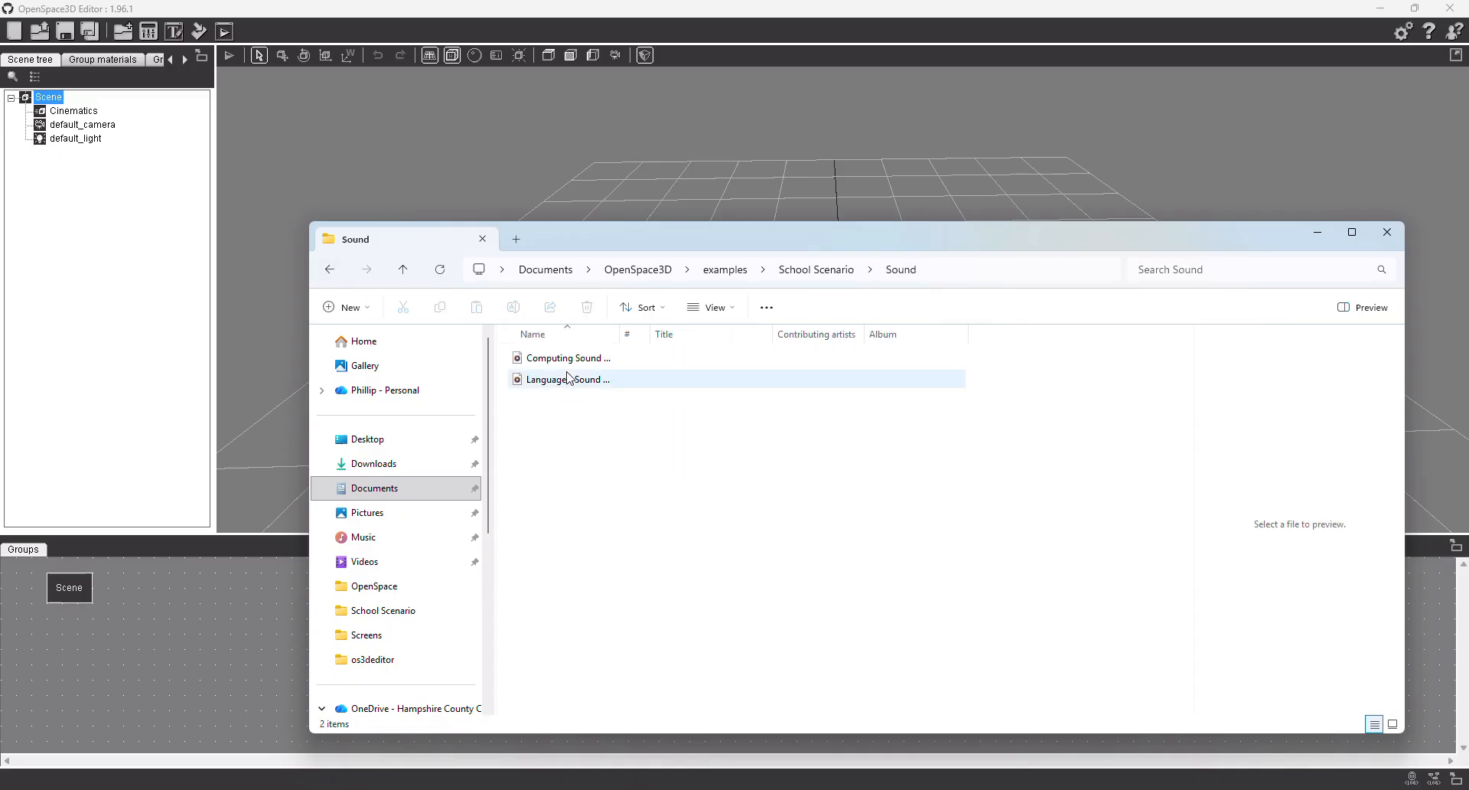
pyautogui.click(330, 269)
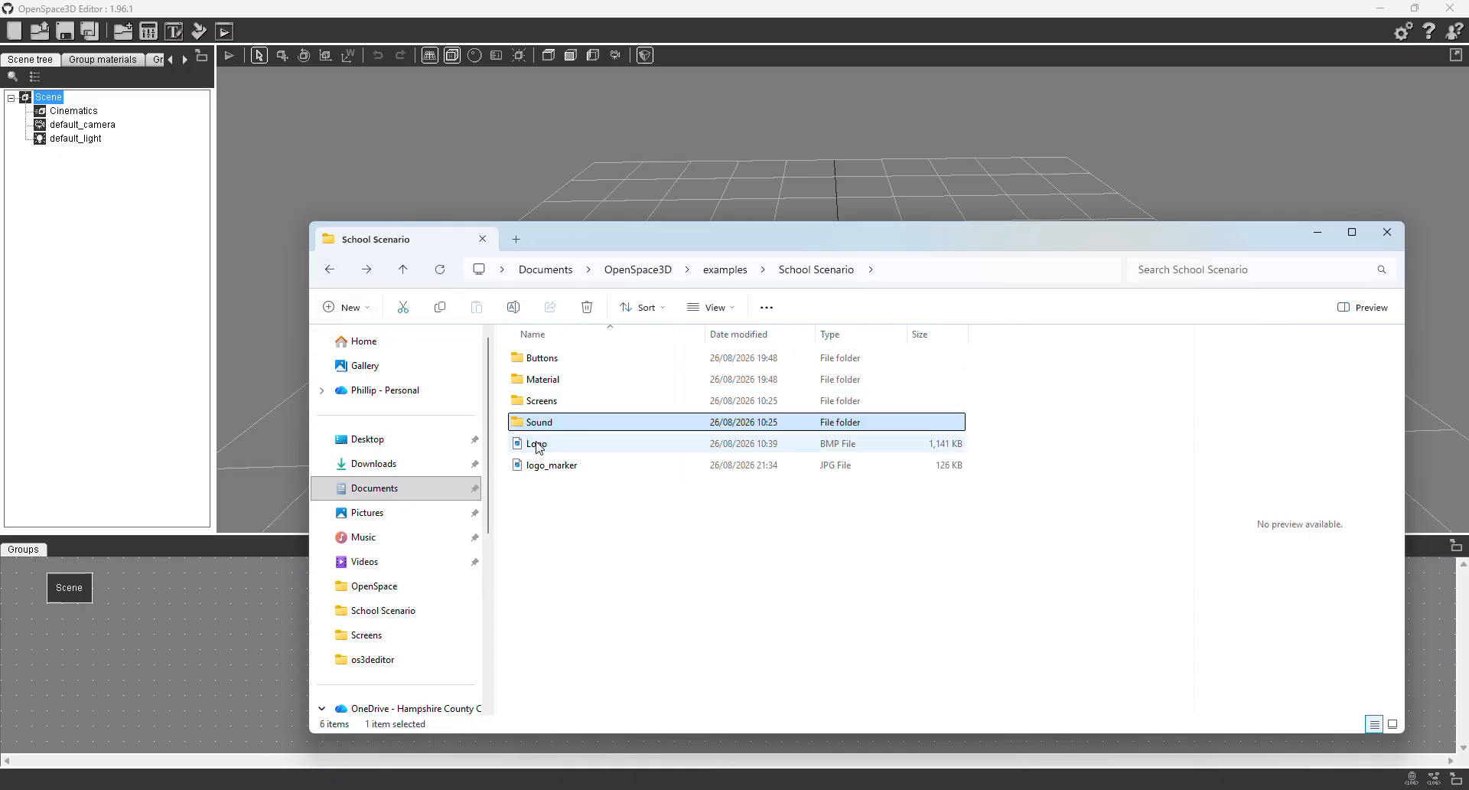
# Preview the Logo and logo_marker image files in the School Scenario folder, and close File Explorer
pyautogui.click(538, 446)
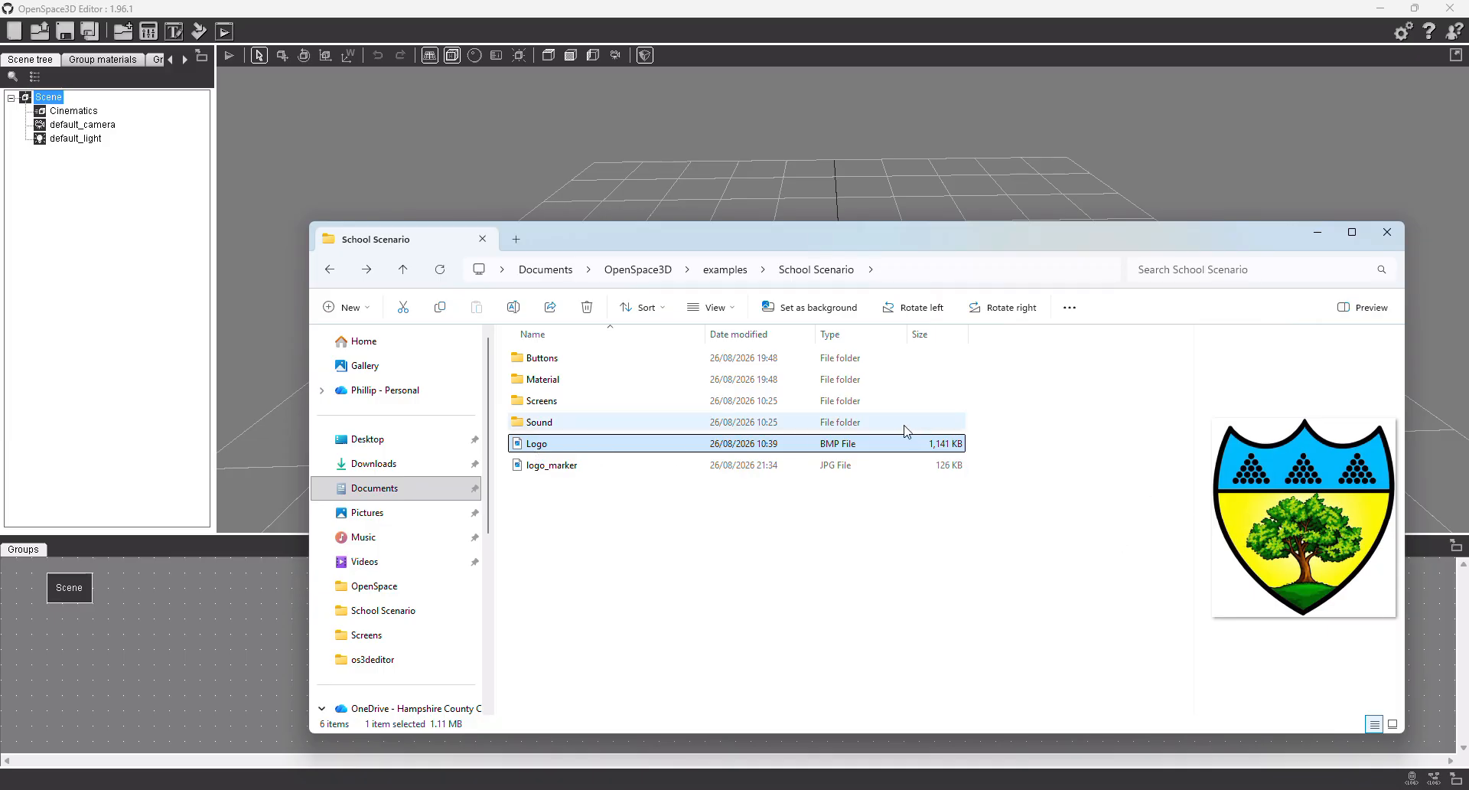
pyautogui.click(545, 466)
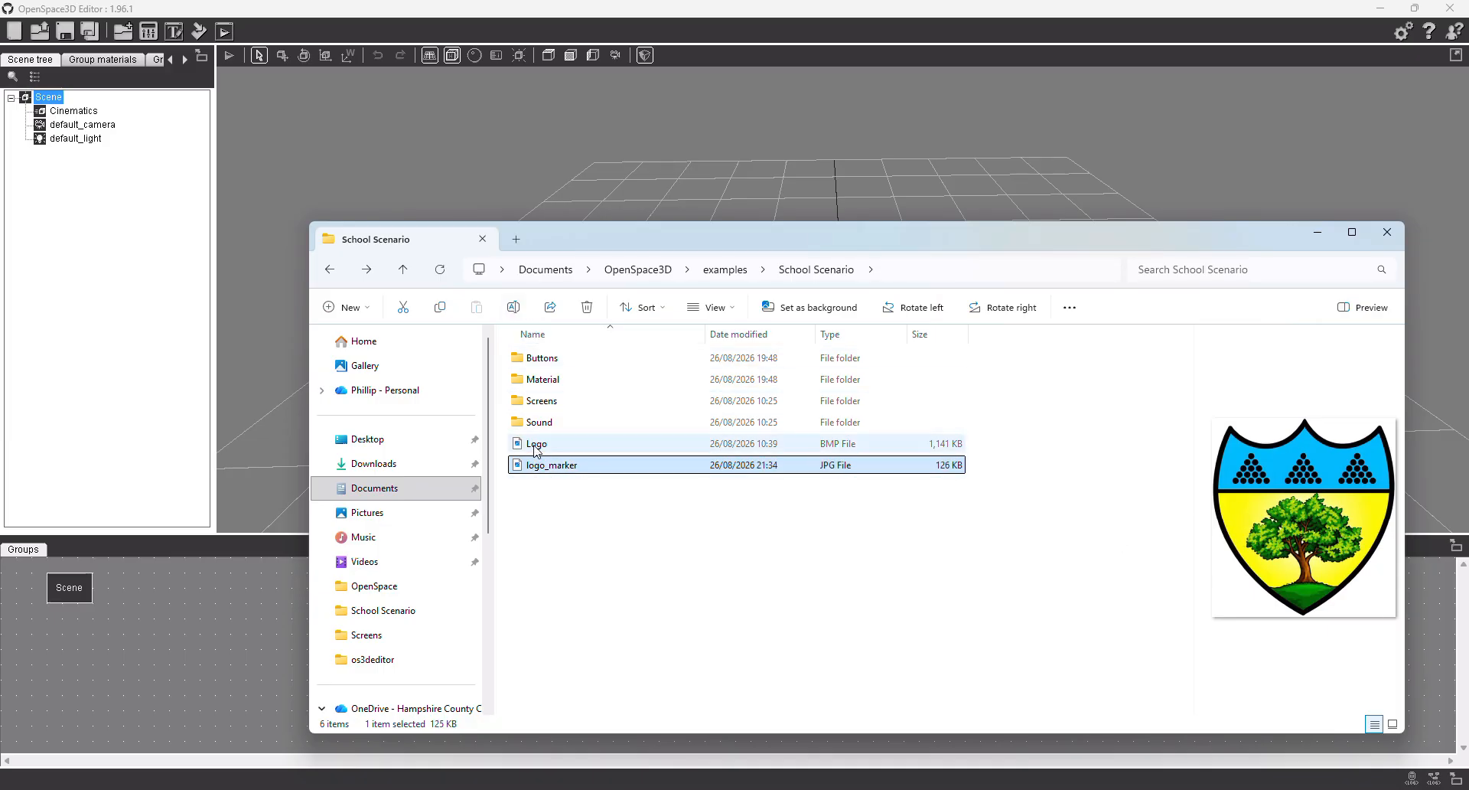
pyautogui.click(535, 447)
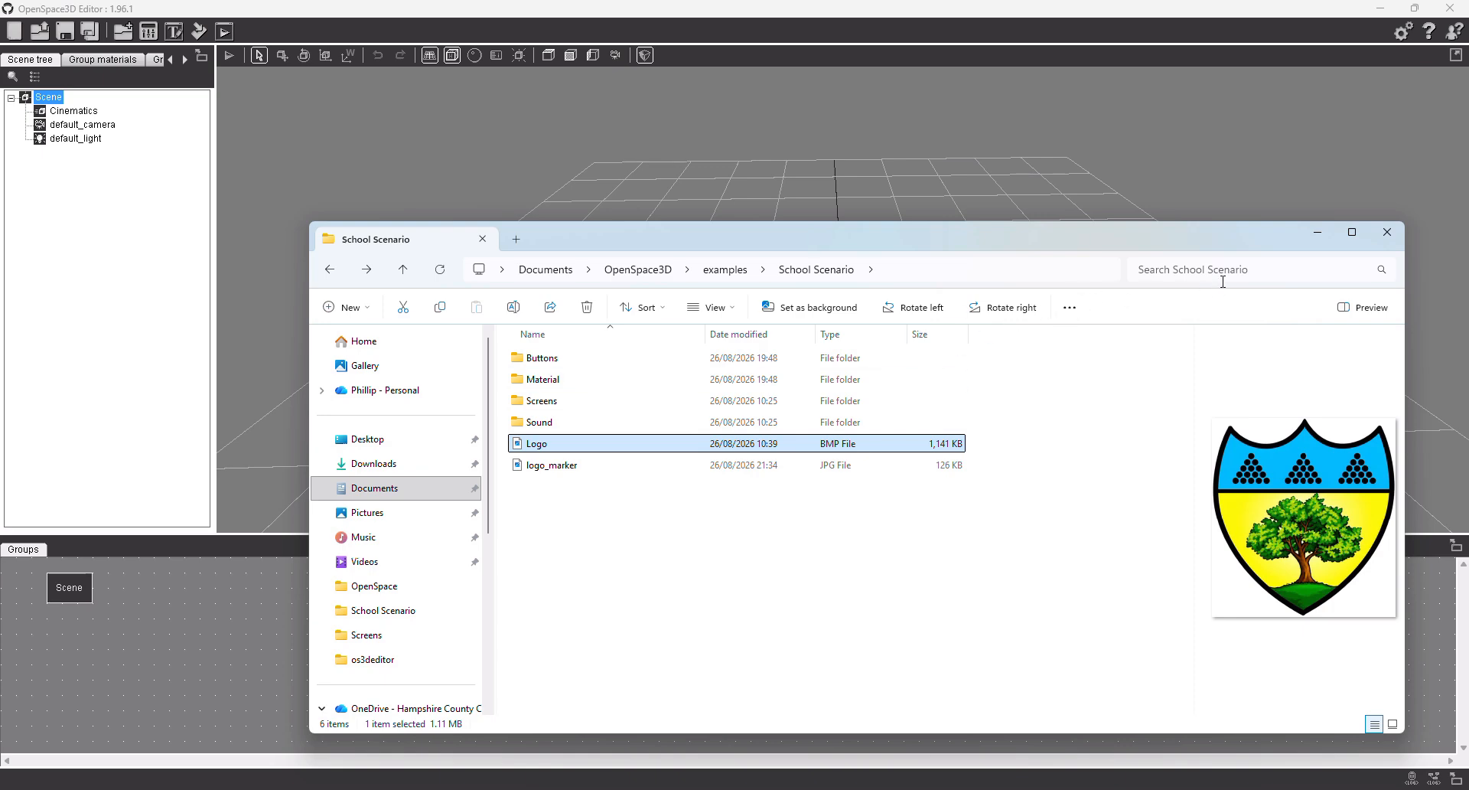
pyautogui.click(1385, 232)
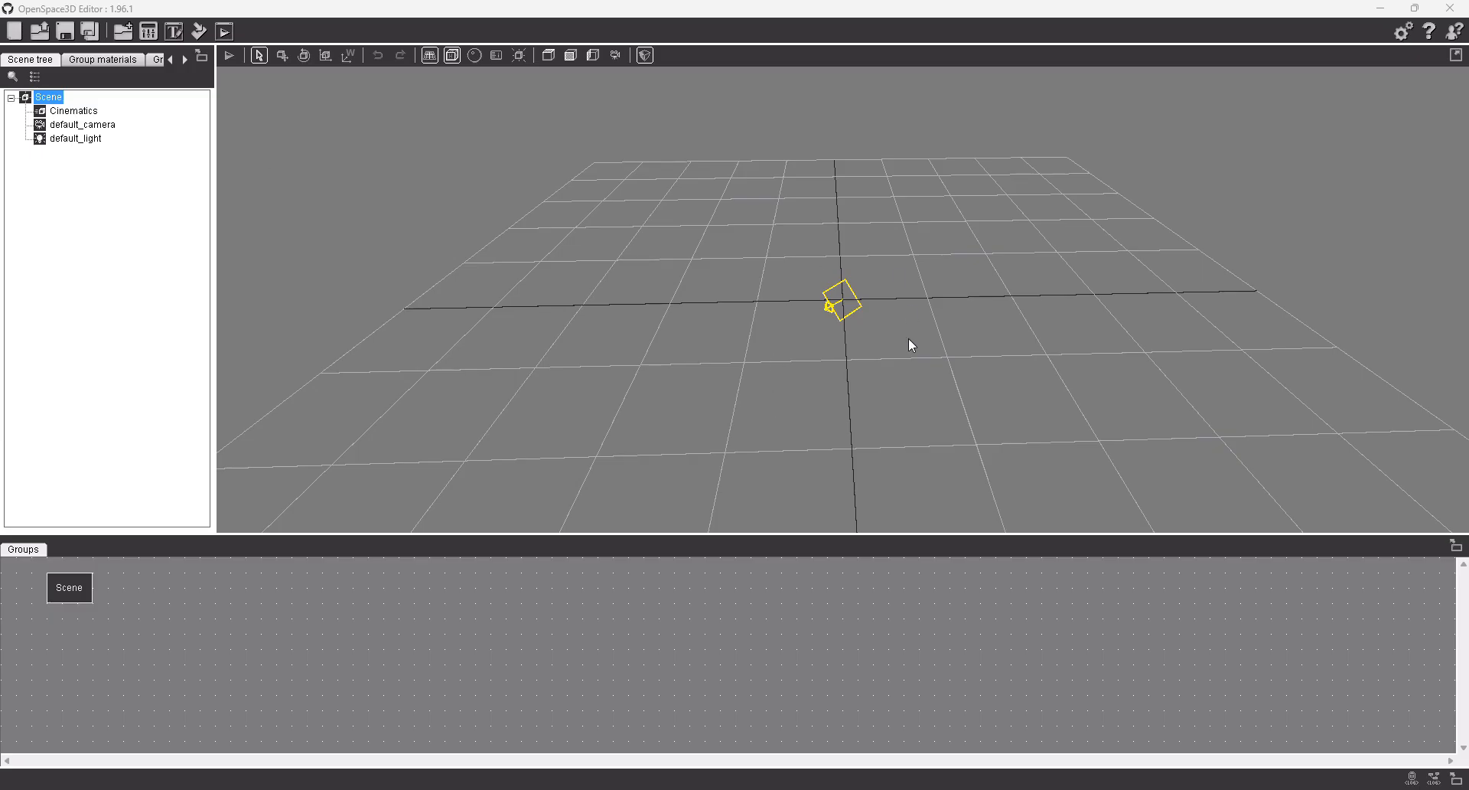
# Start adding a mesh to the Scene and browse to the examples/media/mesh folder in the import wizard
pyautogui.rightClick(55, 102)
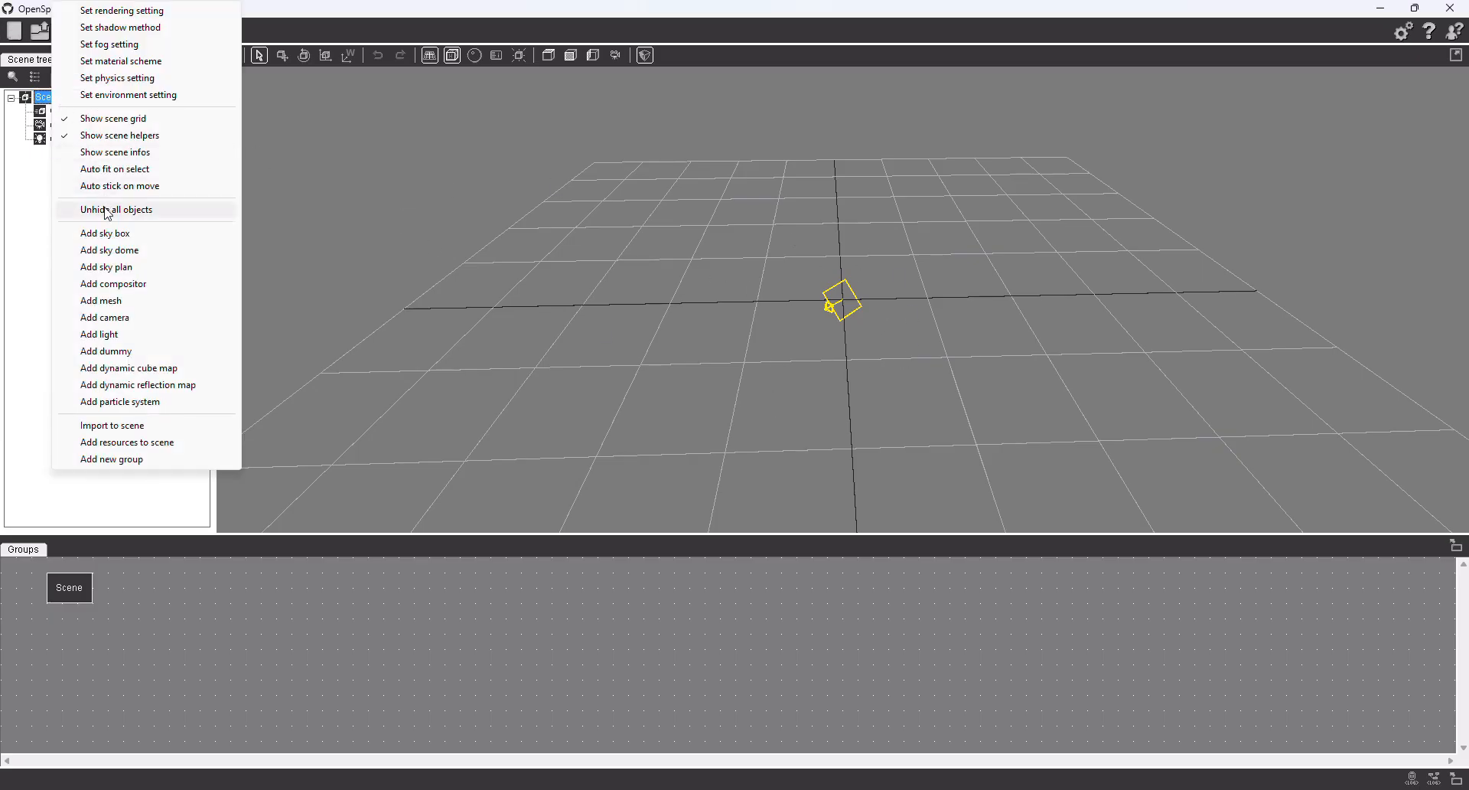
pyautogui.click(105, 301)
pyautogui.click(373, 580)
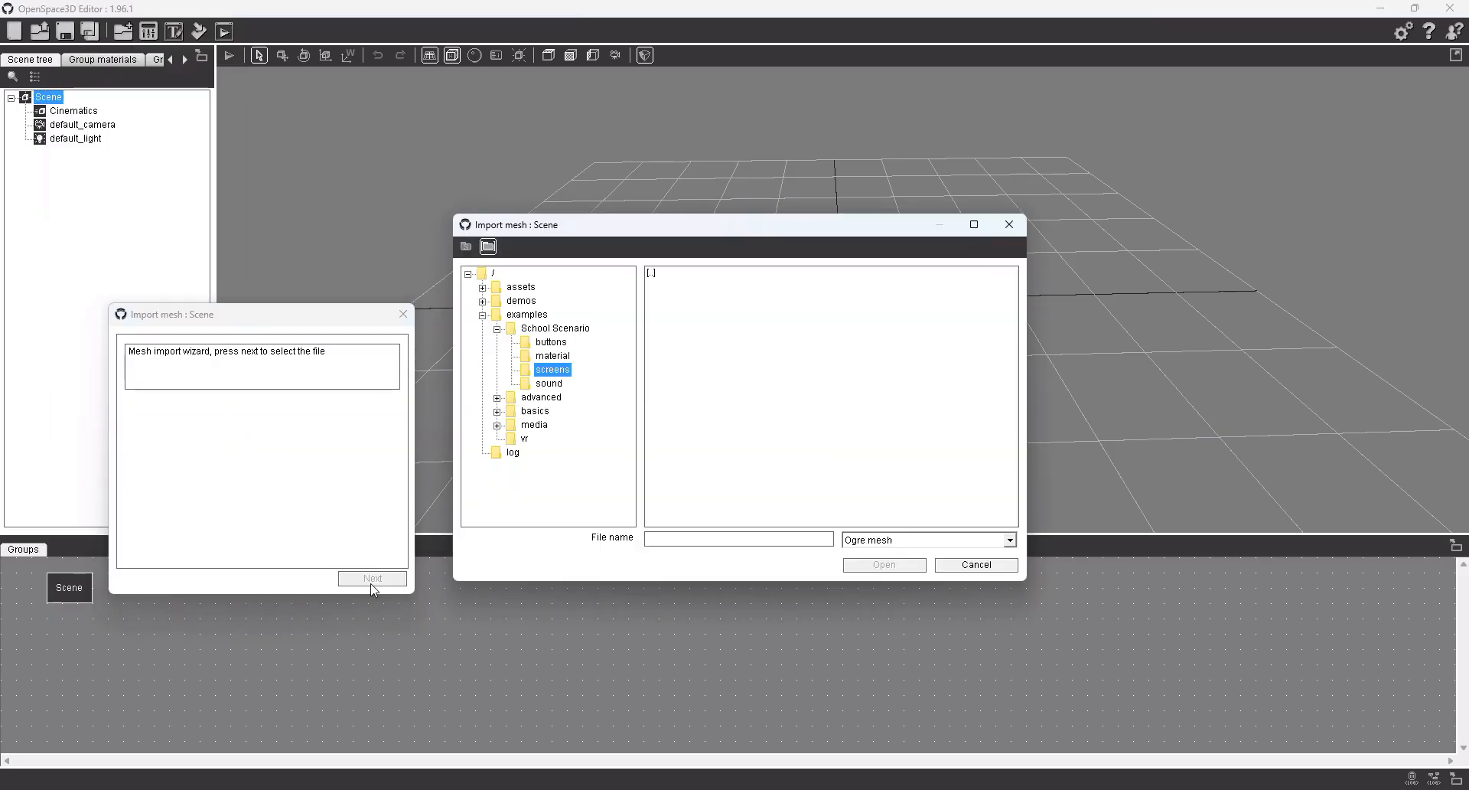
pyautogui.click(482, 315)
pyautogui.click(483, 315)
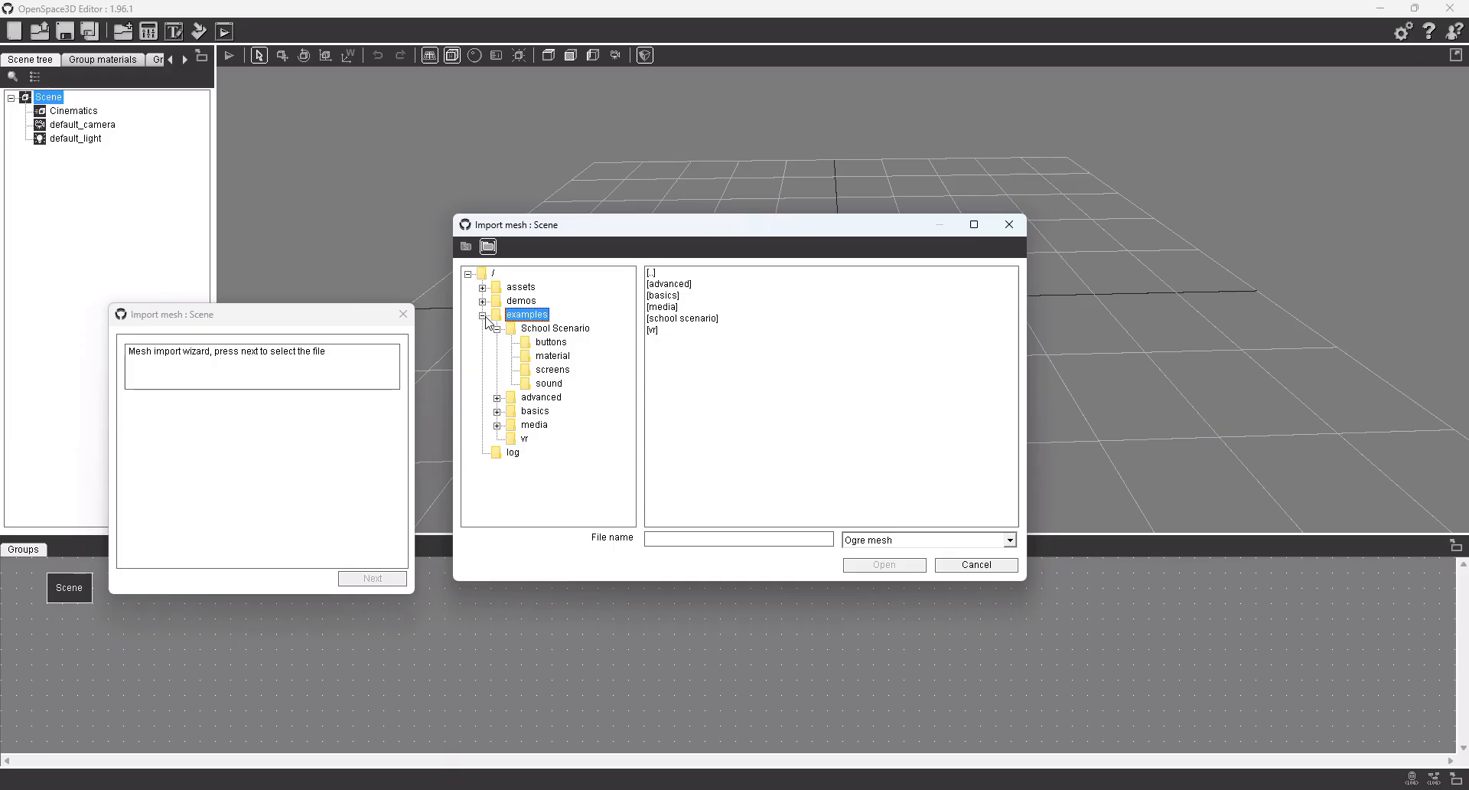
pyautogui.click(520, 426)
pyautogui.click(498, 426)
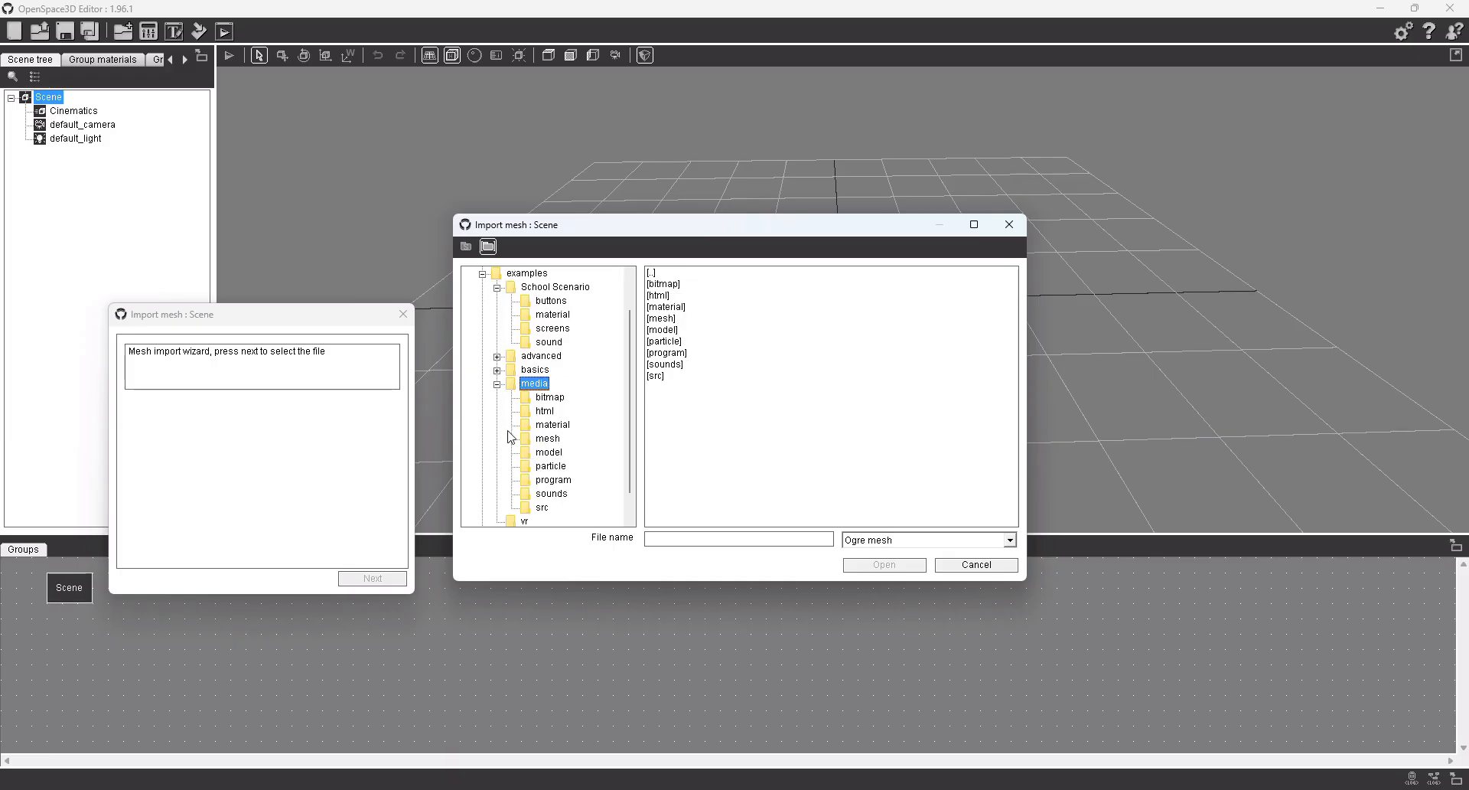
pyautogui.click(548, 439)
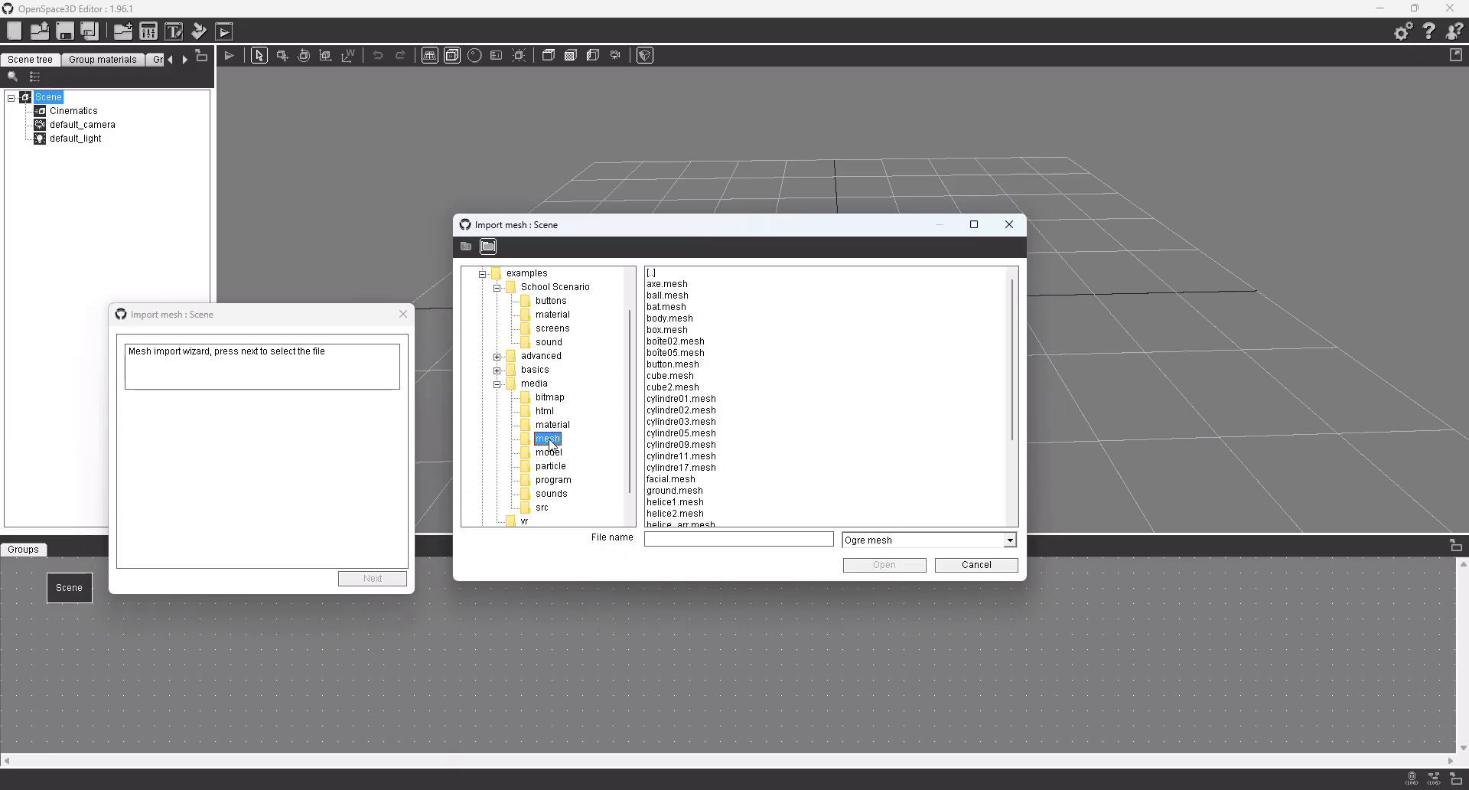
# Import plane01.mesh into the scene, keeping the examples/media/mesh/ resource directory and adding no scripts
pyautogui.scroll(-3, 704, 307)
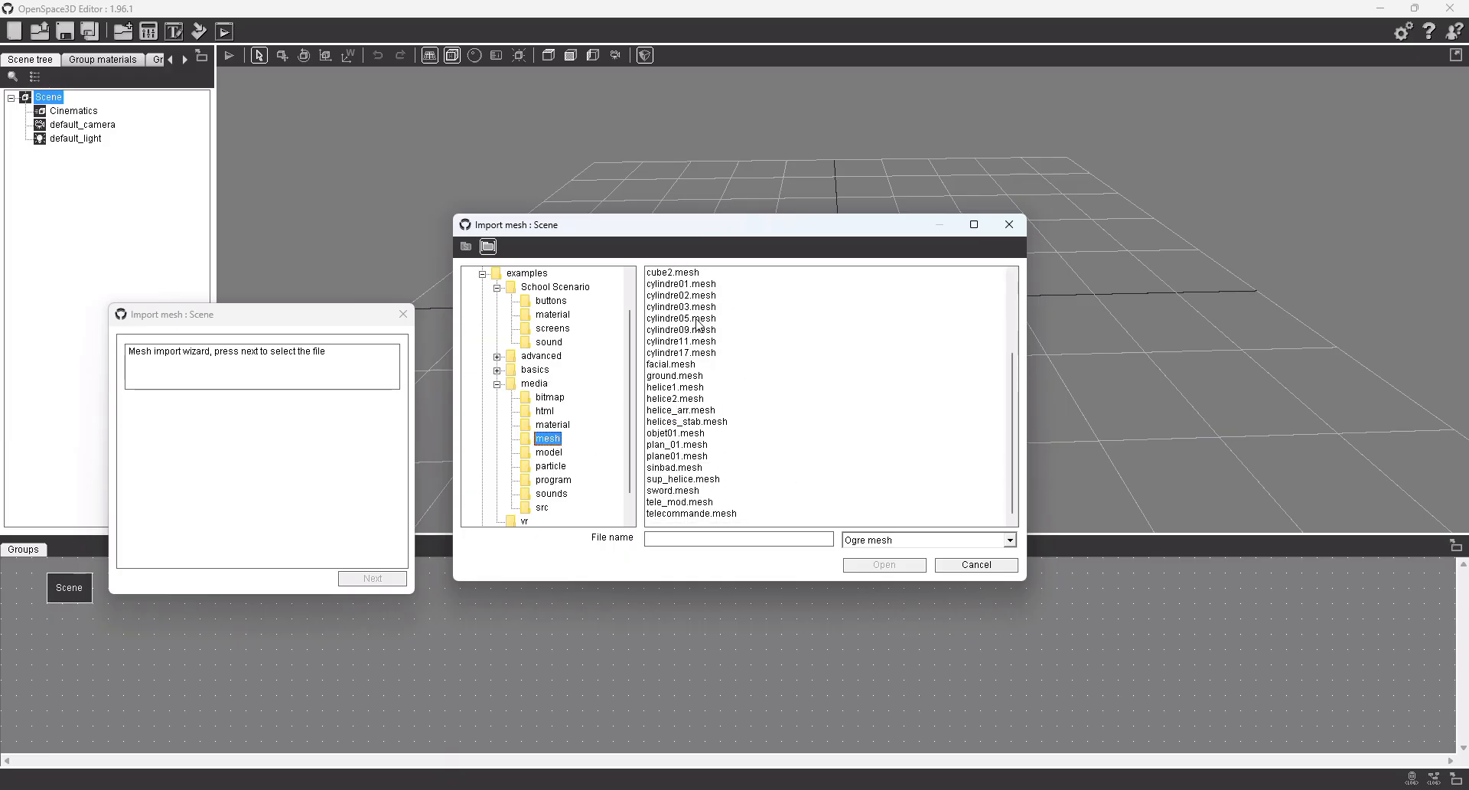
pyautogui.click(661, 457)
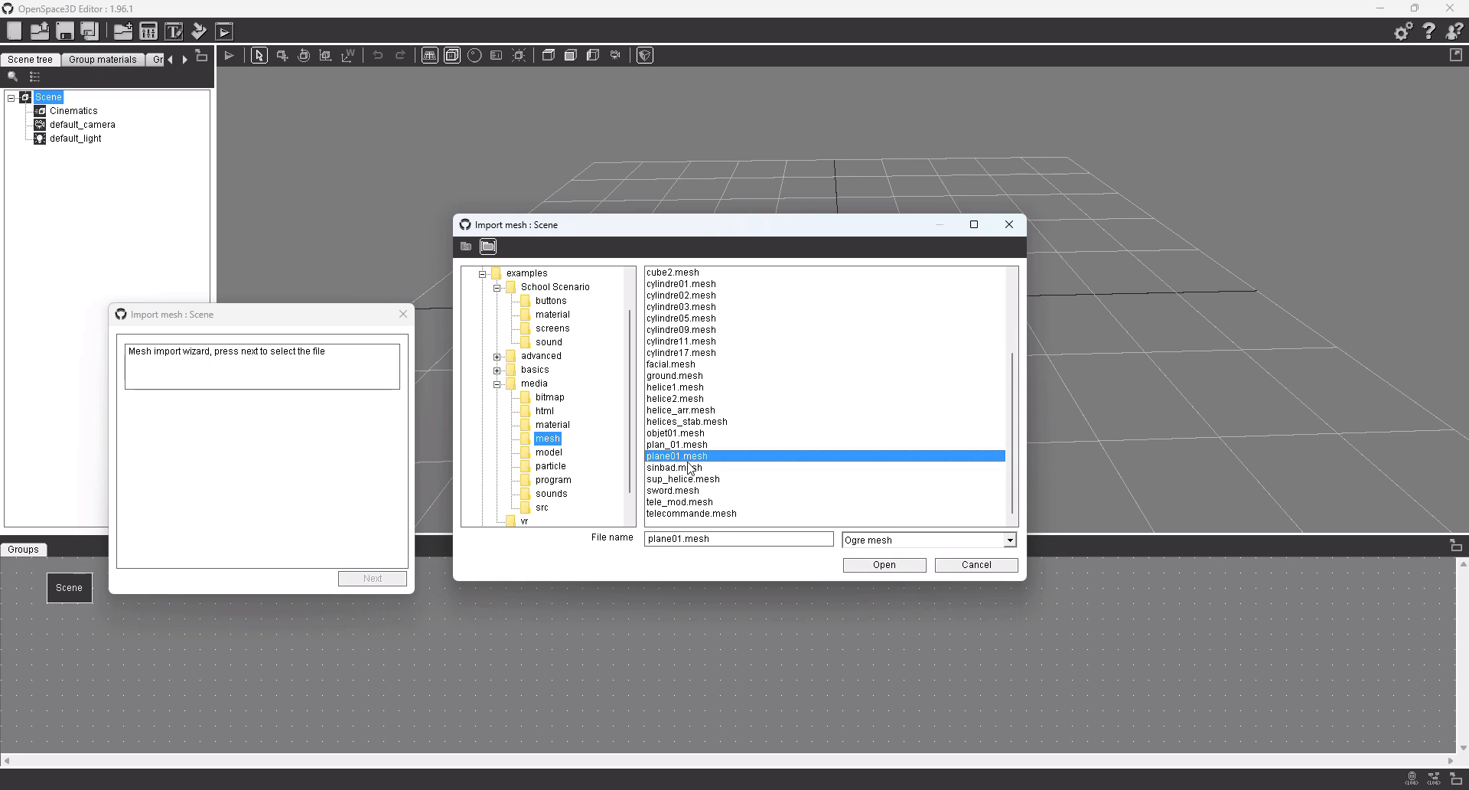
pyautogui.click(885, 565)
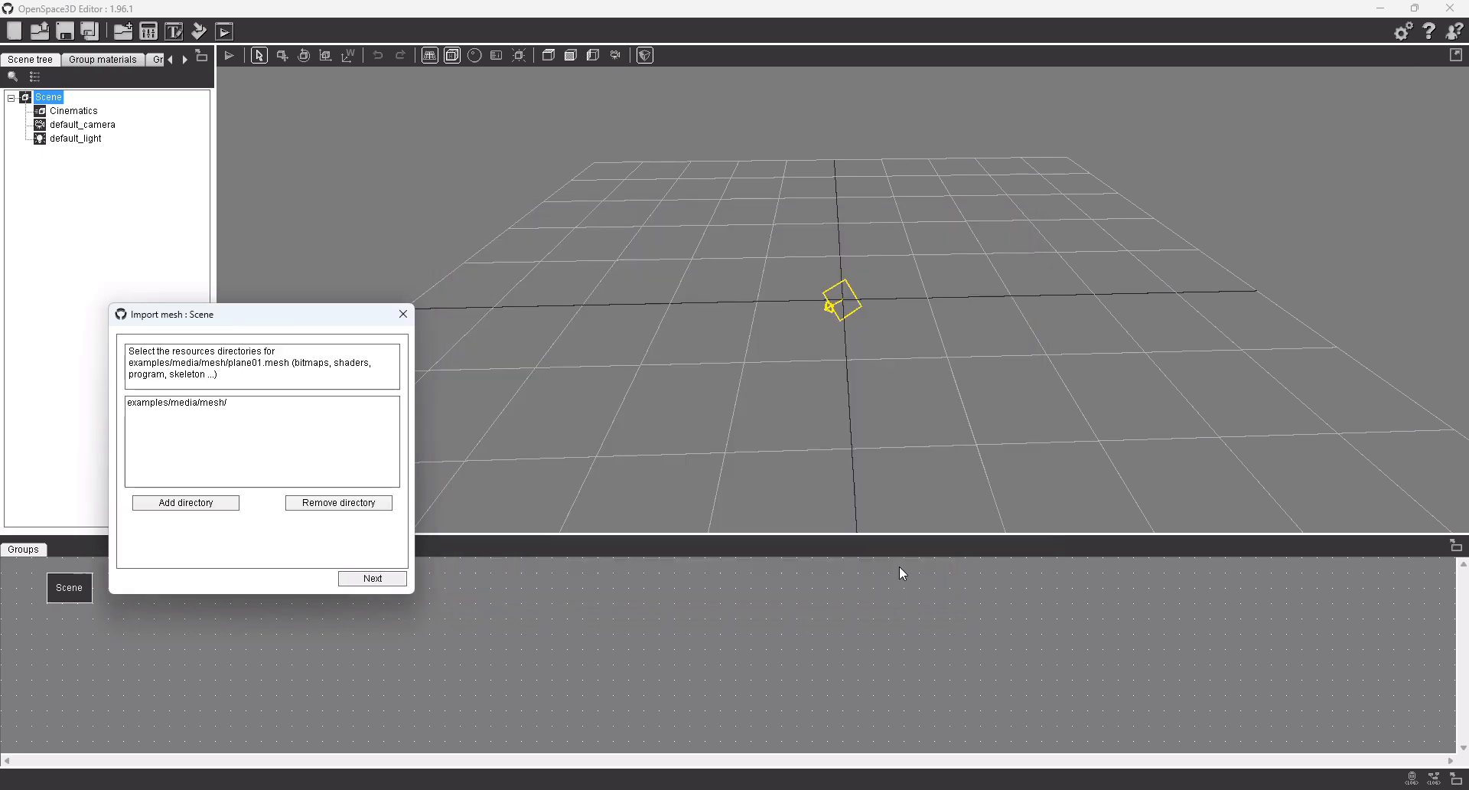
pyautogui.click(373, 579)
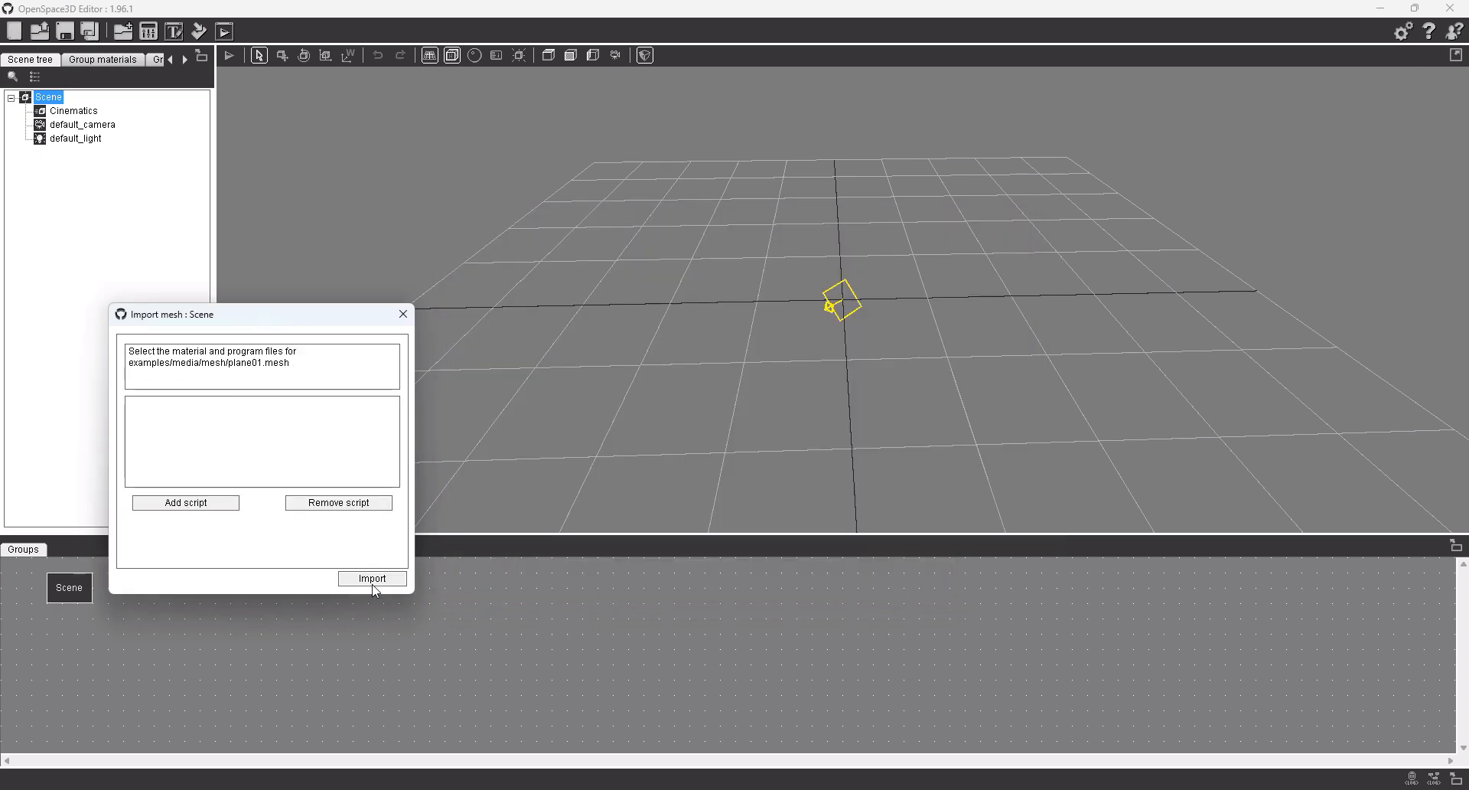
pyautogui.click(373, 579)
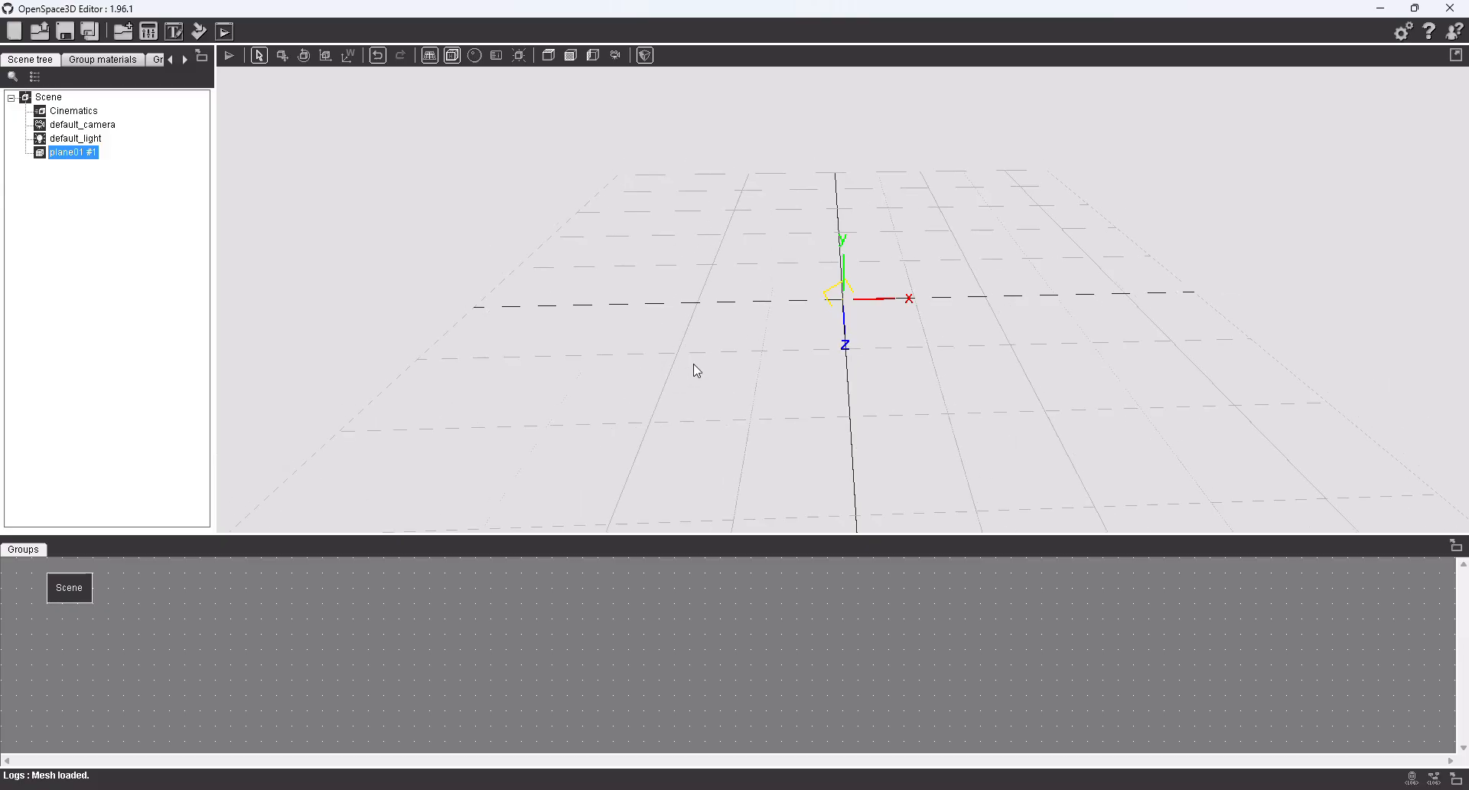
# Set the local scale of the plane01 mesh to 0.025 on the X, Y and Z axes
pyautogui.moveTo(697, 370); pyautogui.dragTo(738, 341, button='middle')
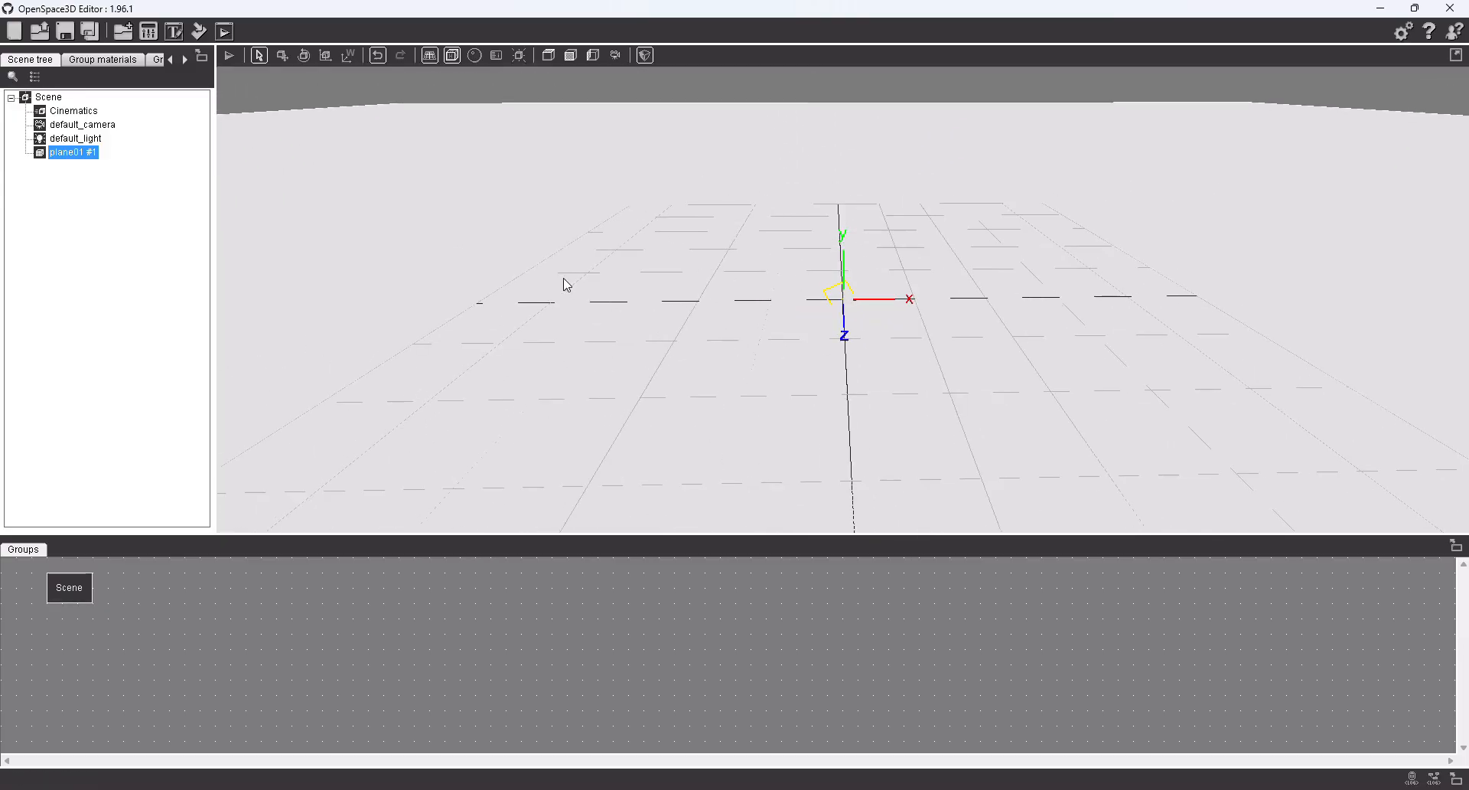
pyautogui.rightClick(77, 154)
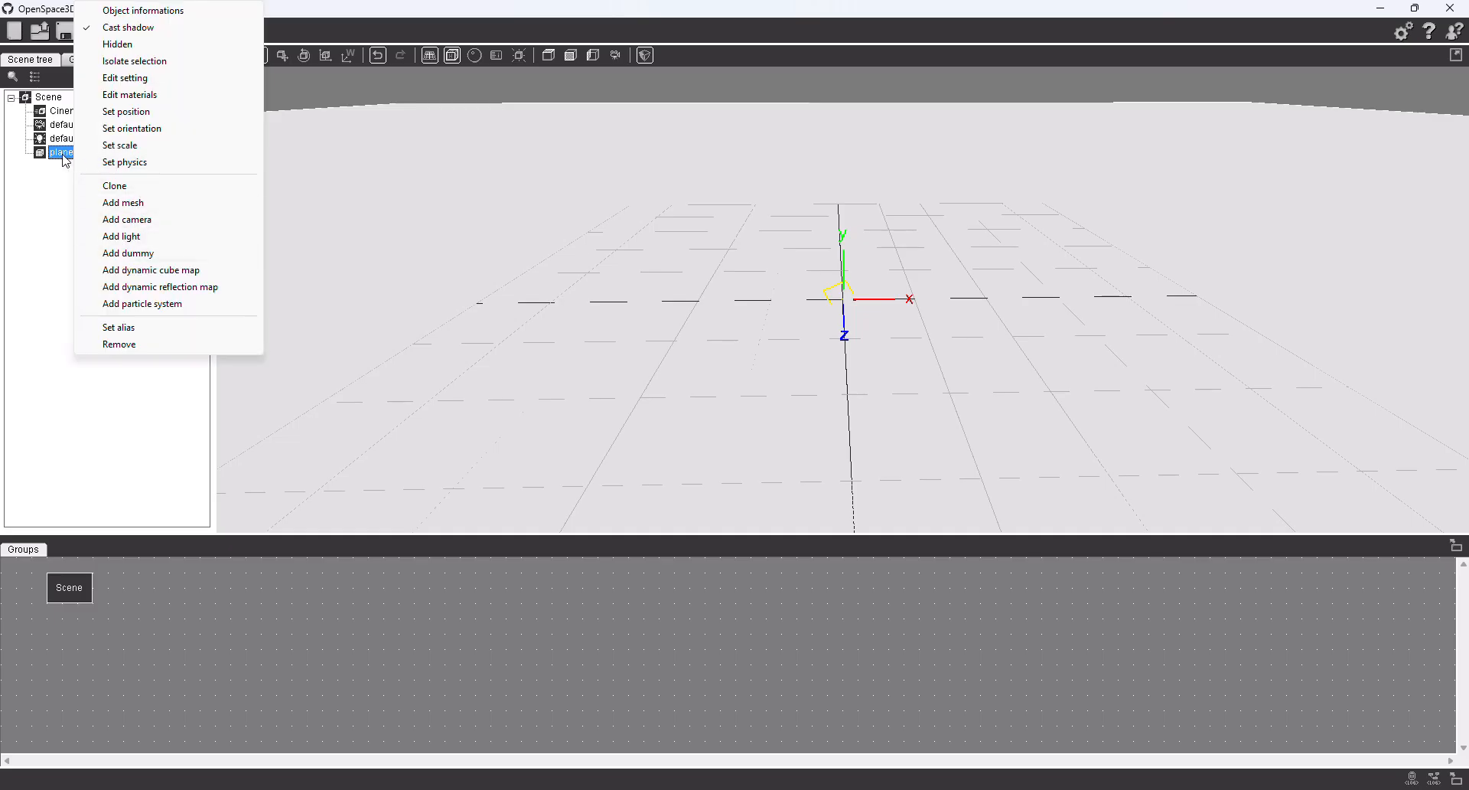
pyautogui.click(131, 150)
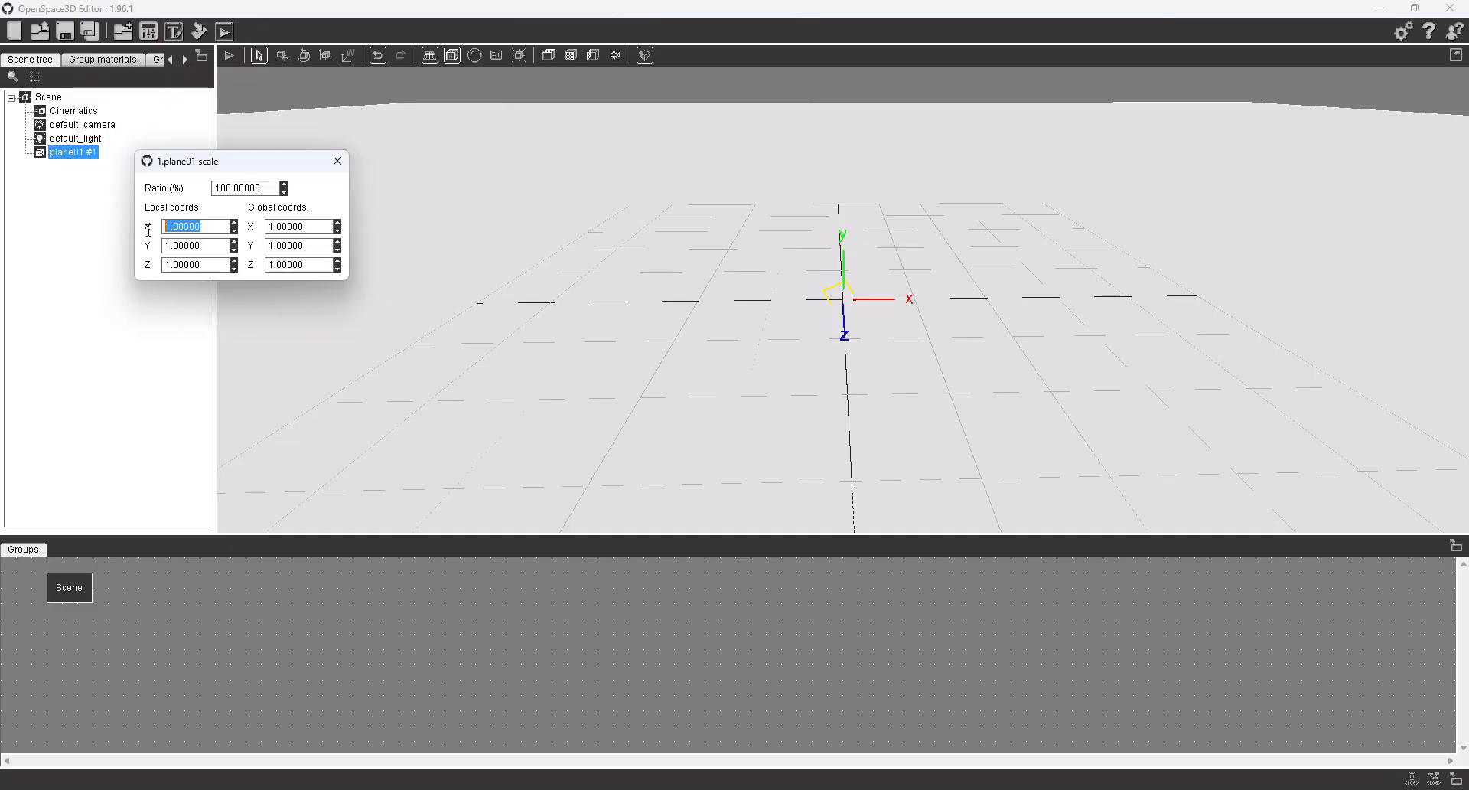
pyautogui.write('0')
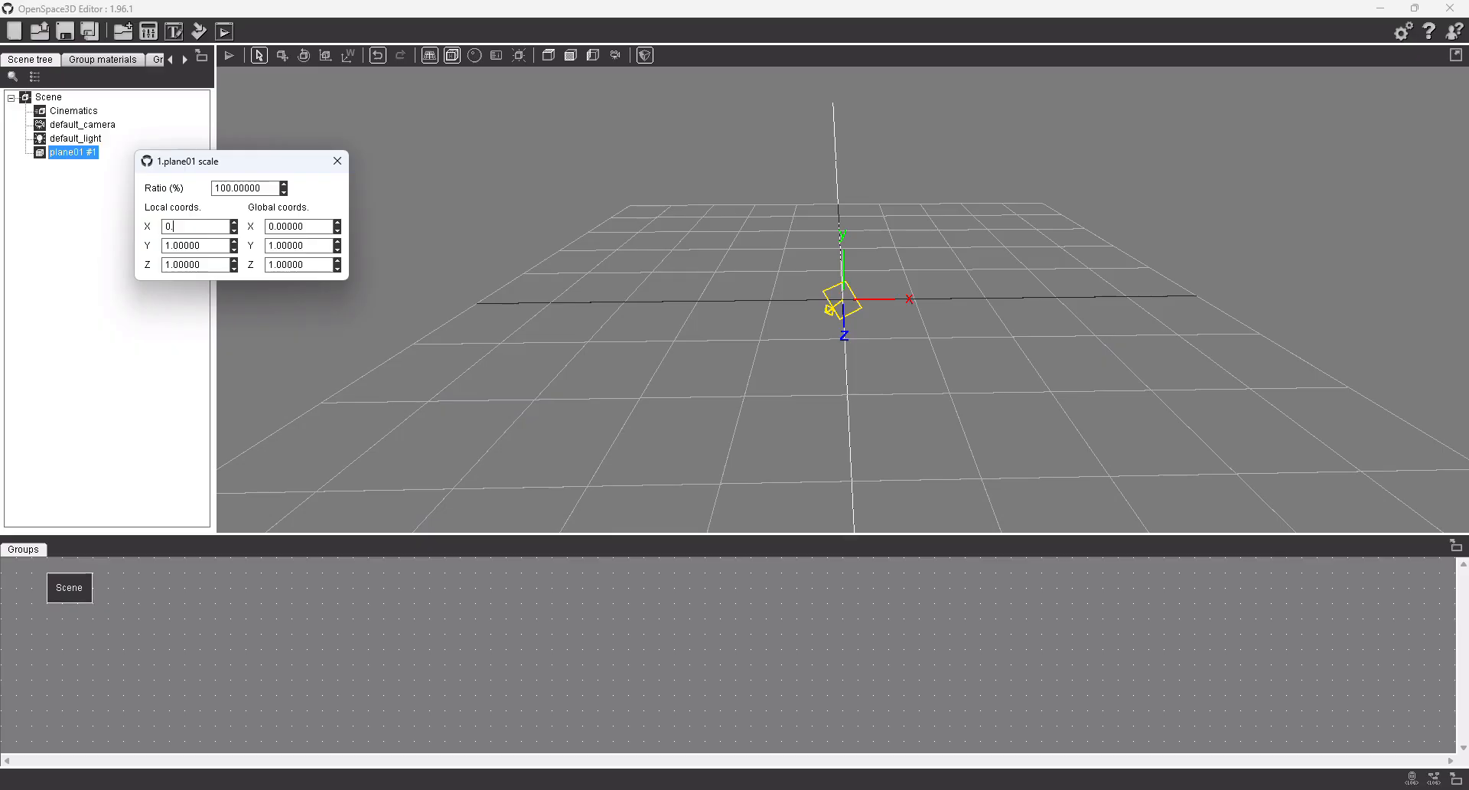
pyautogui.write('.025')
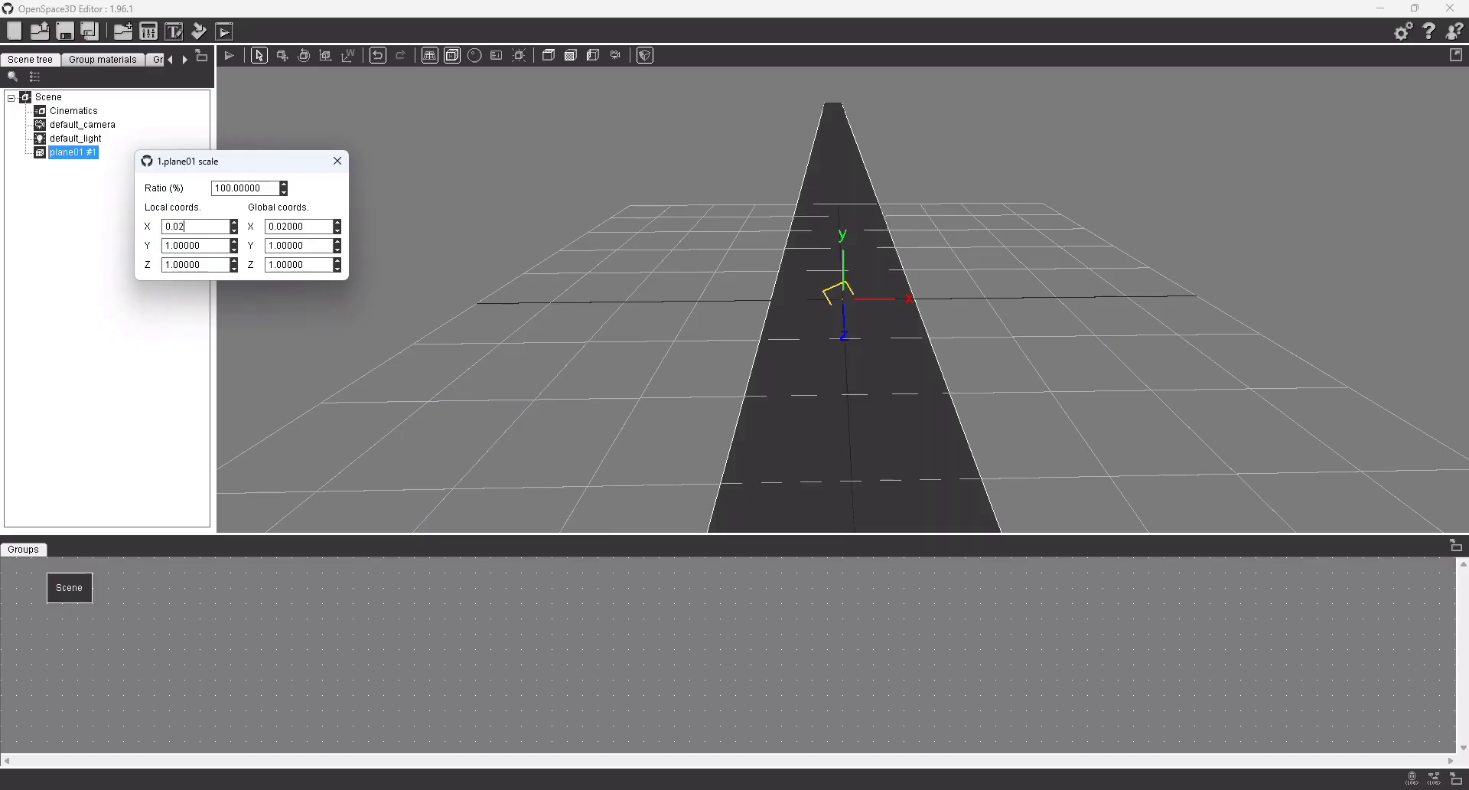
pyautogui.doubleClick(206, 245)
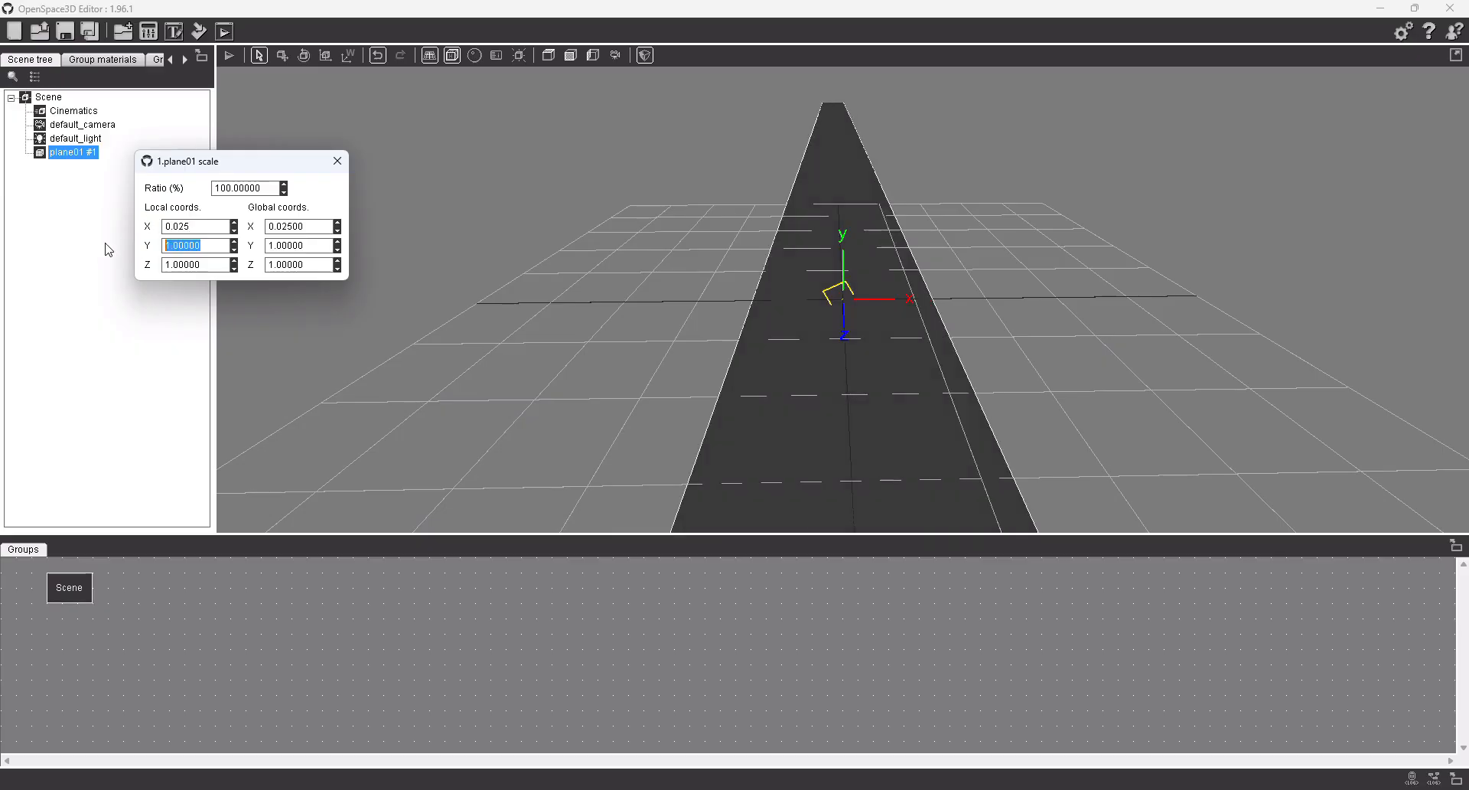
pyautogui.write('0.025')
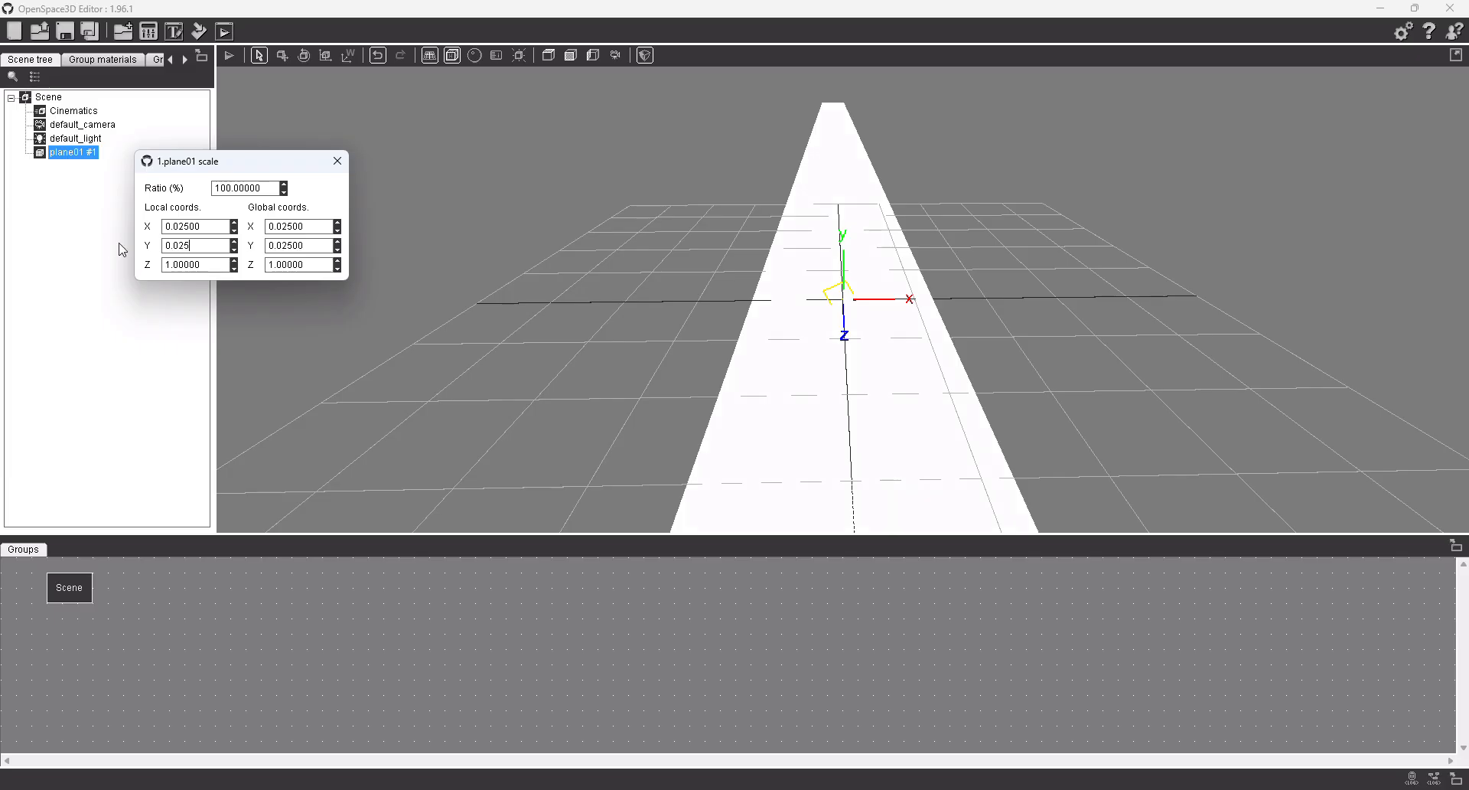
pyautogui.doubleClick(187, 264)
pyautogui.write('0.')
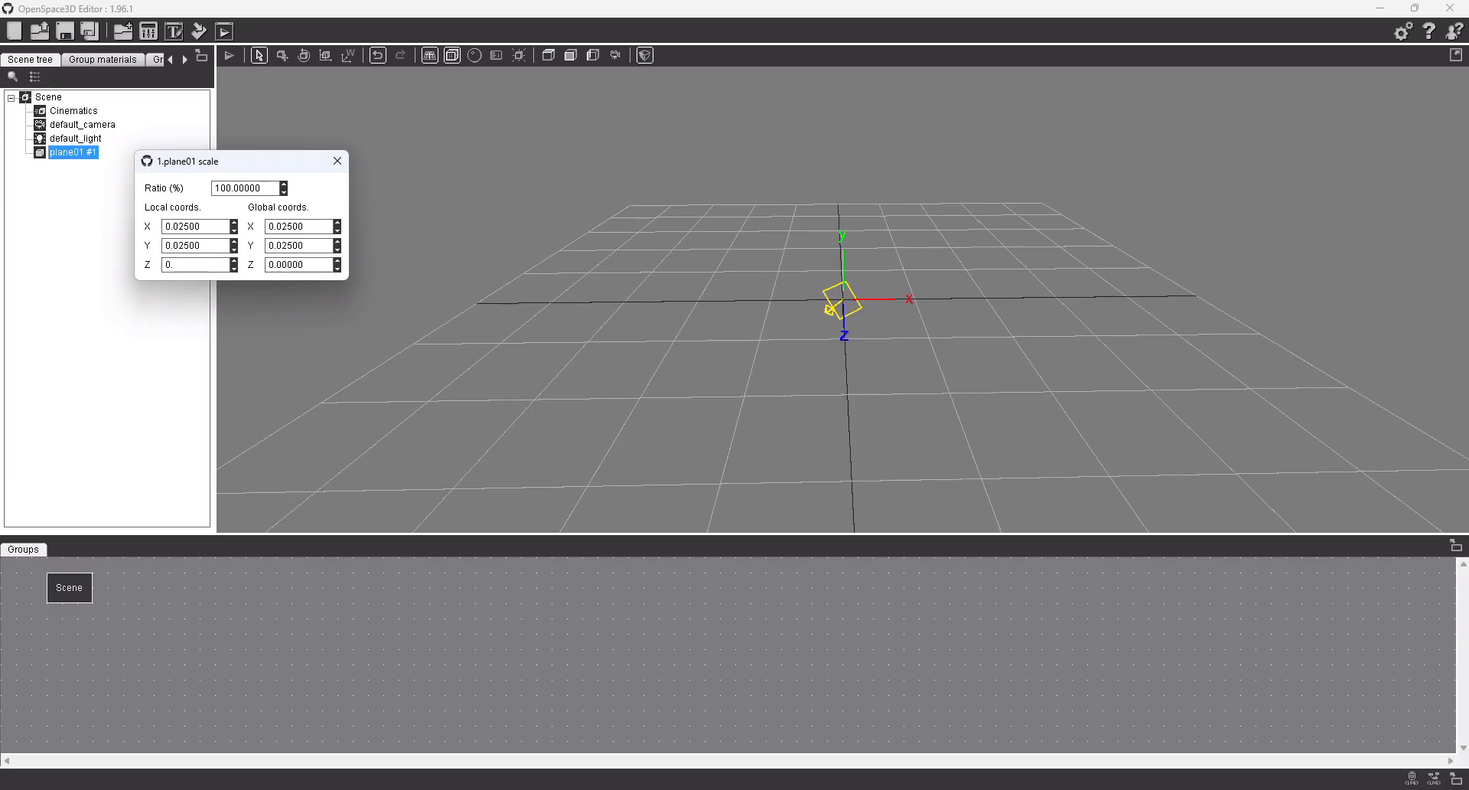
pyautogui.write('025')
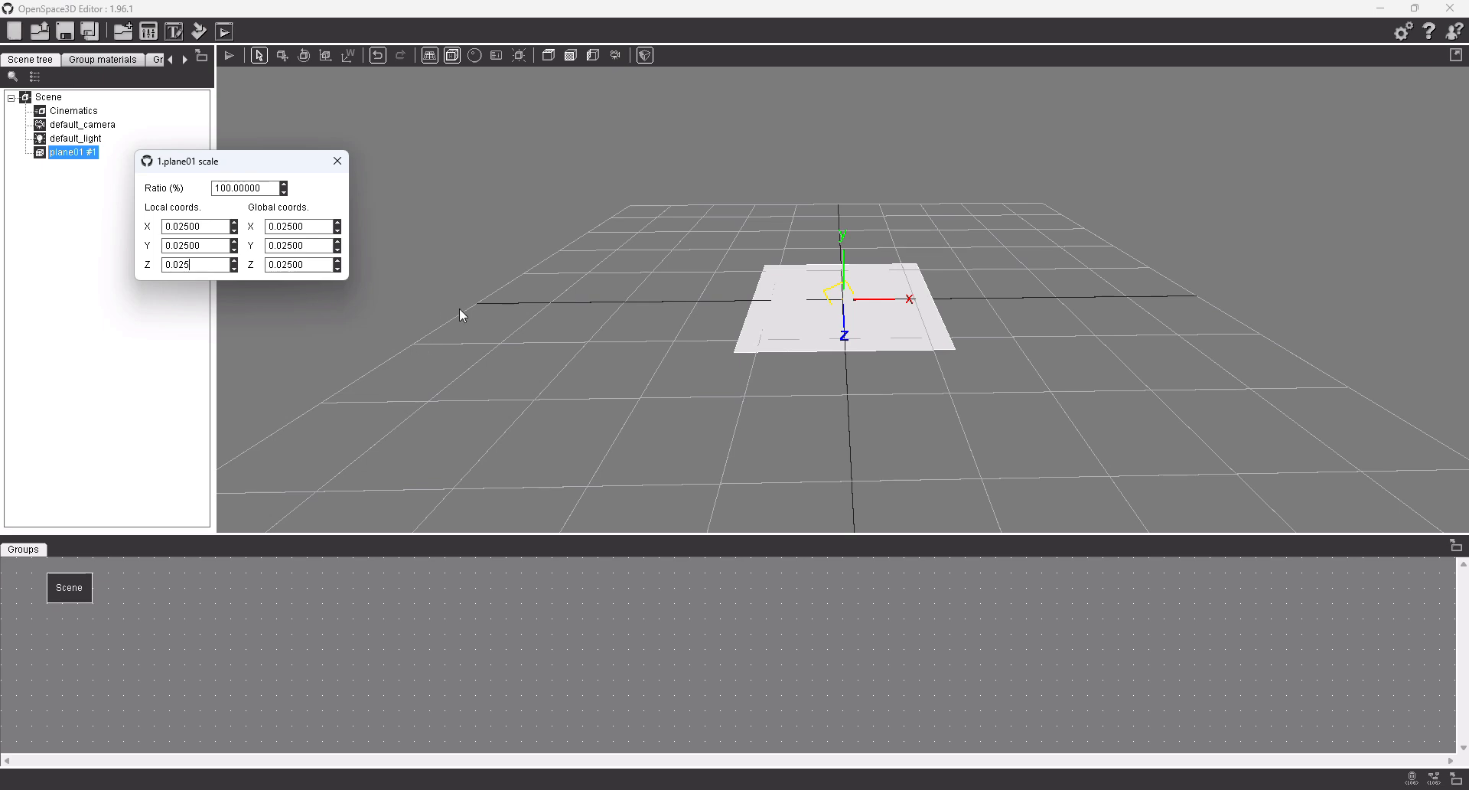
# Set the alias of the plane01 mesh to HomeScreen
pyautogui.click(494, 298)
pyautogui.moveTo(1140, 403)
pyautogui.mouseDown()
pyautogui.moveTo(885, 429)
pyautogui.moveTo(1163, 417)
pyautogui.moveTo(1138, 426)
pyautogui.mouseUp()
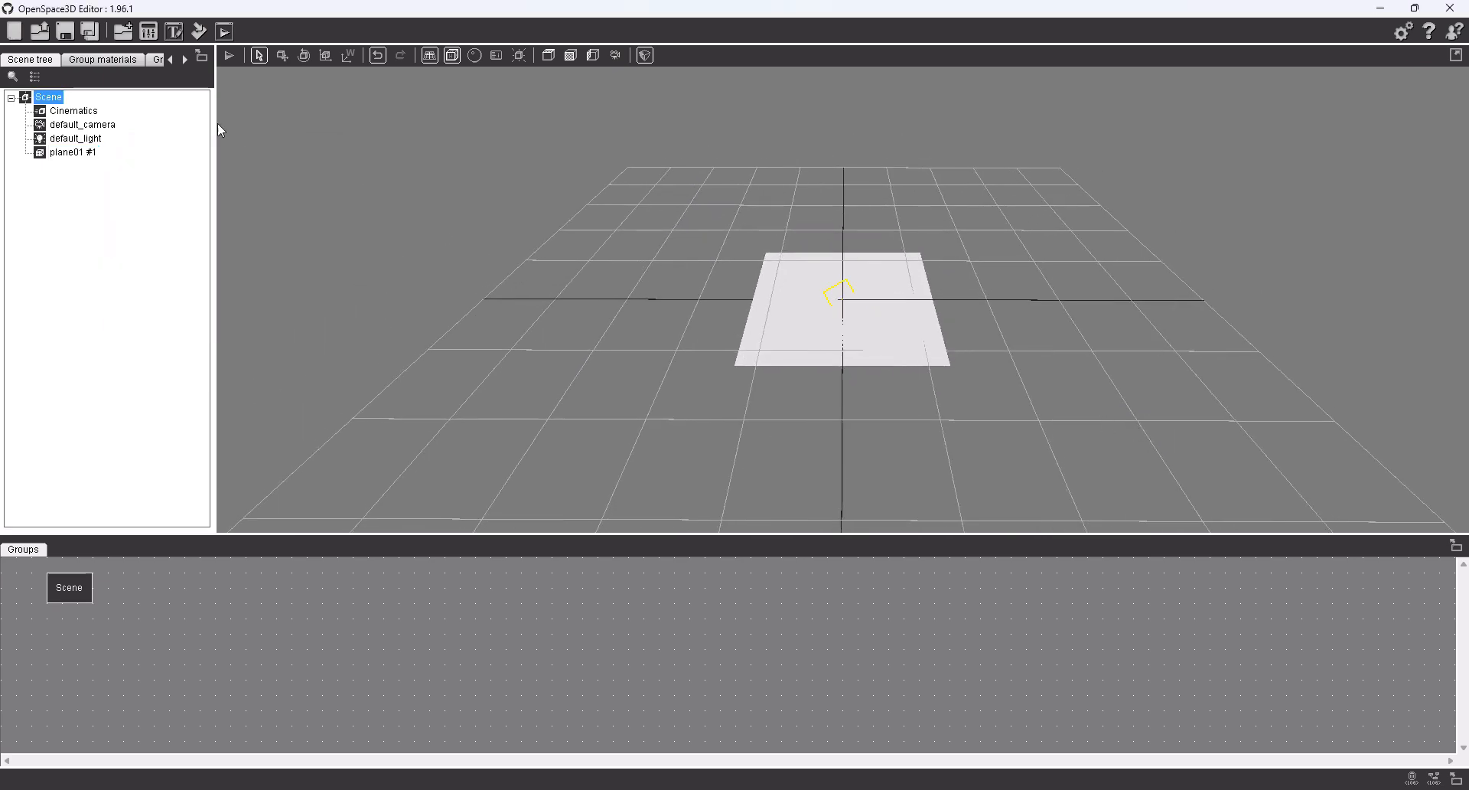
pyautogui.click(83, 157)
pyautogui.rightClick(83, 158)
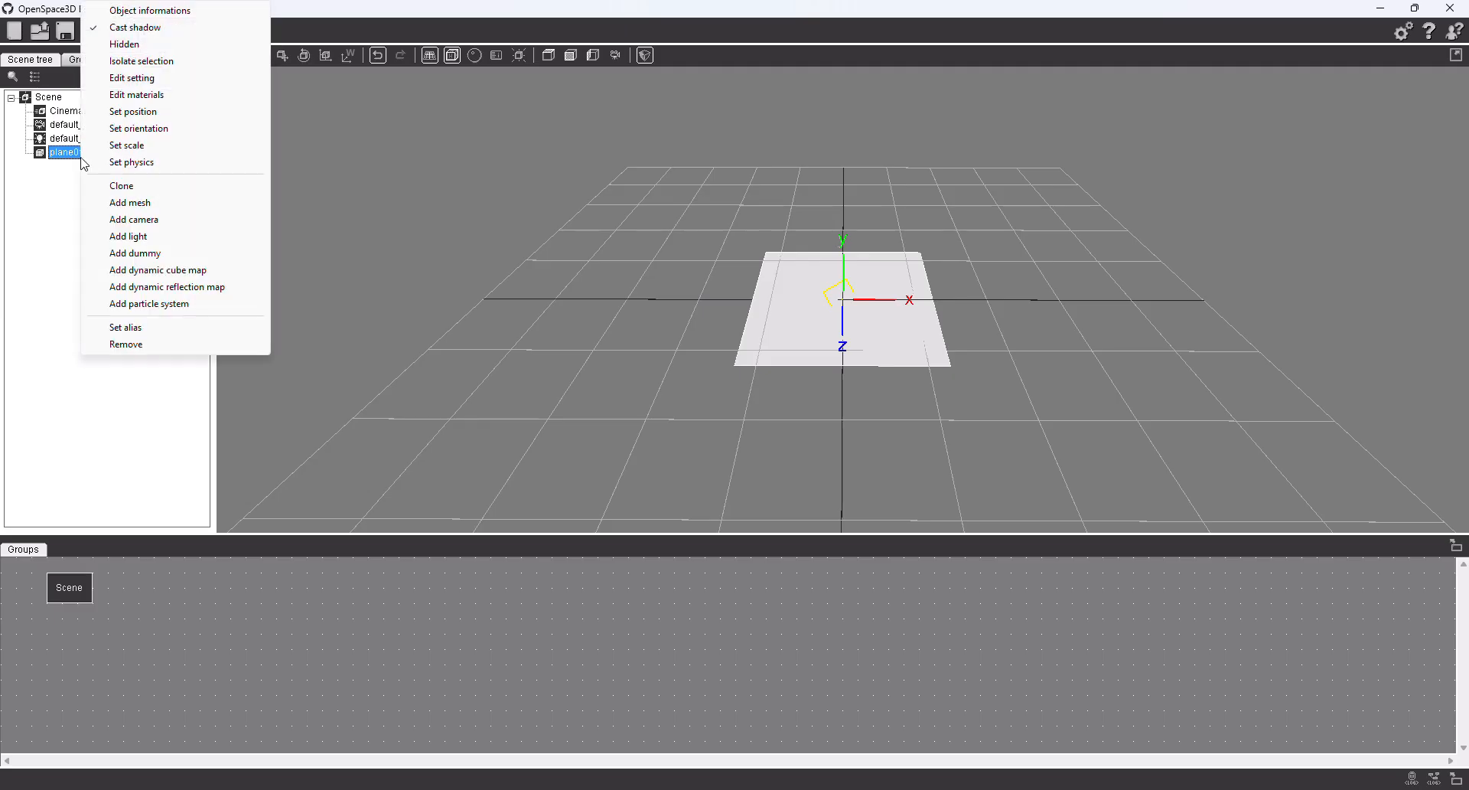
pyautogui.click(130, 328)
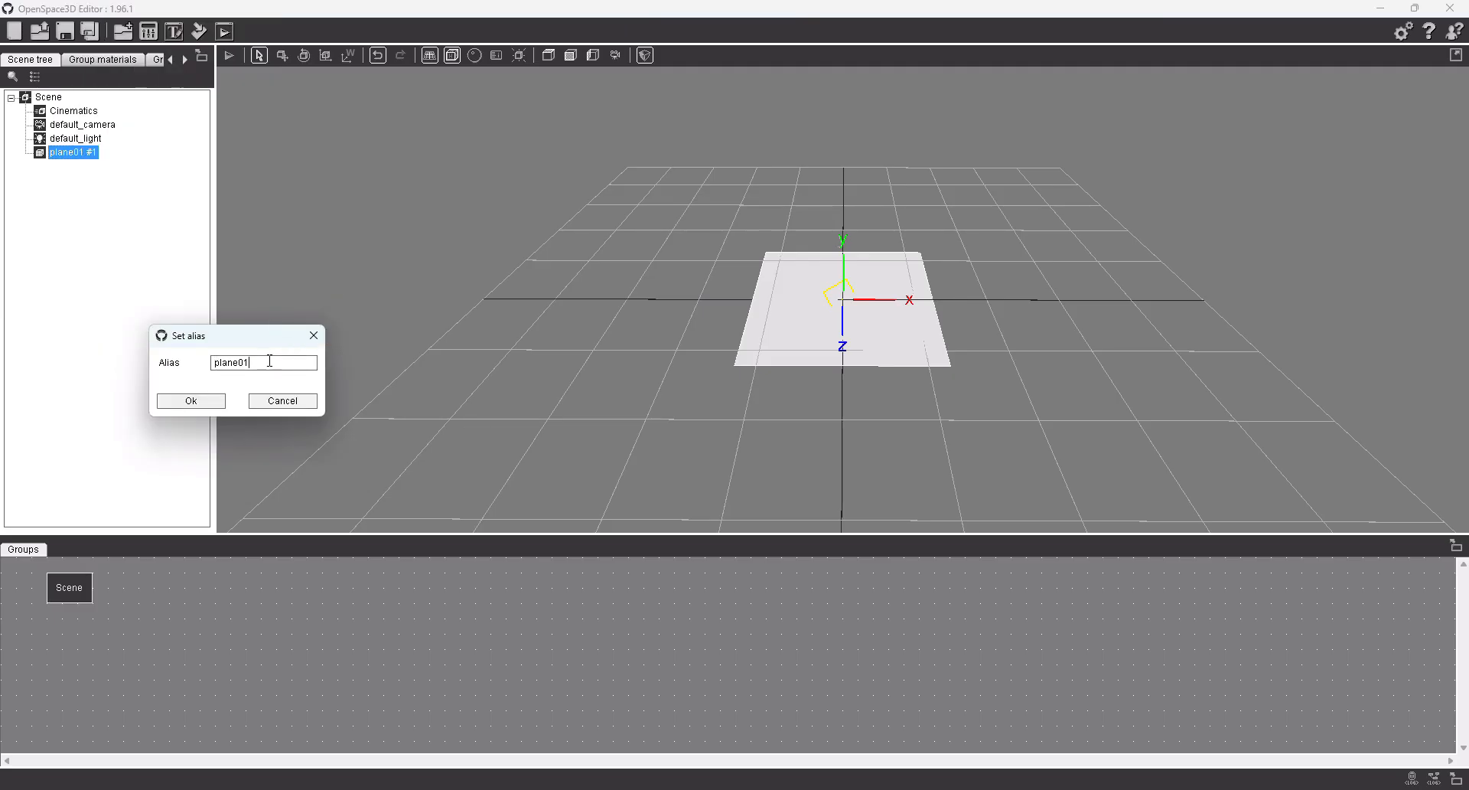
pyautogui.doubleClick(269, 360)
pyautogui.write('HomeScreen')
pyautogui.click(208, 403)
pyautogui.rightClick(70, 159)
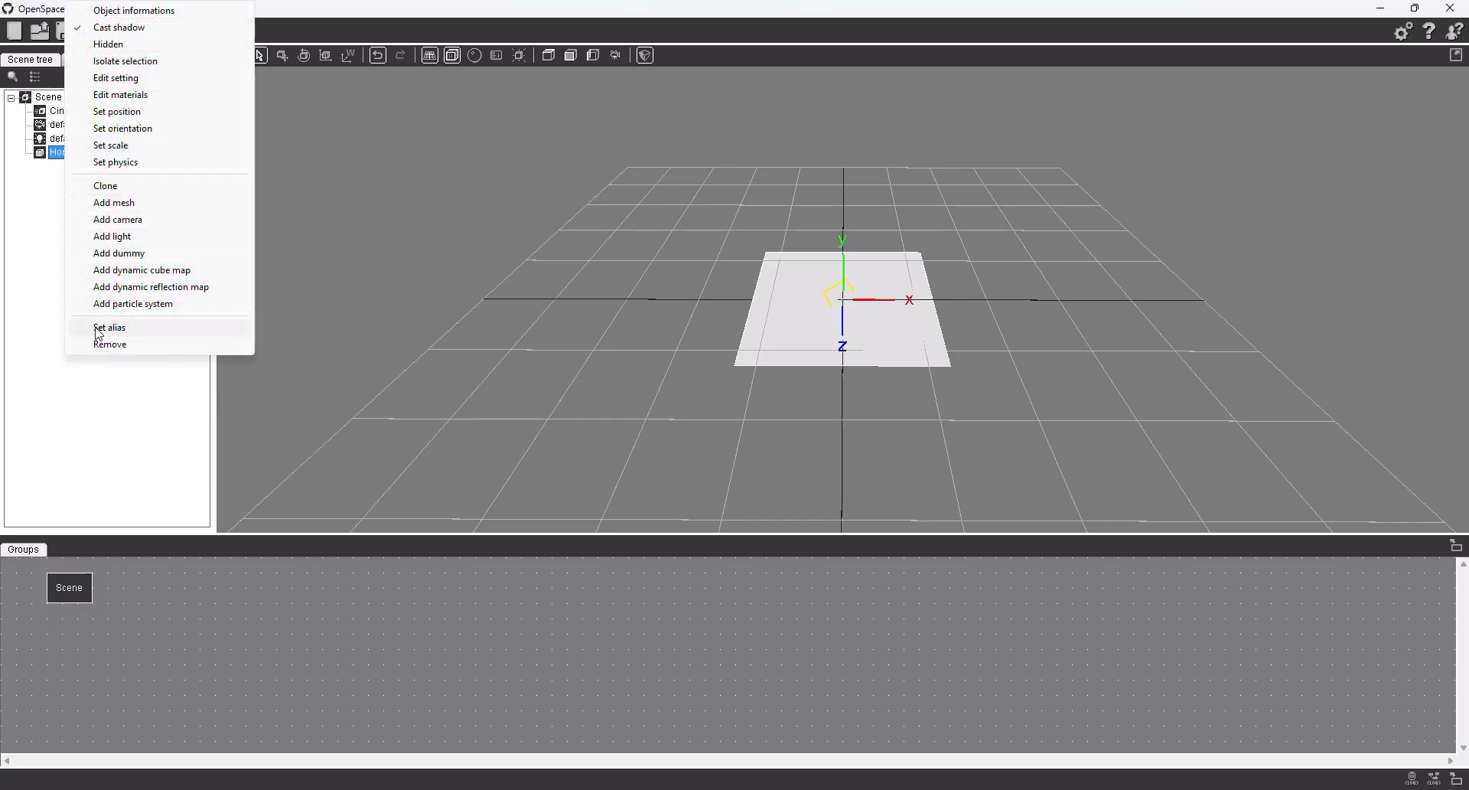
pyautogui.click(51, 225)
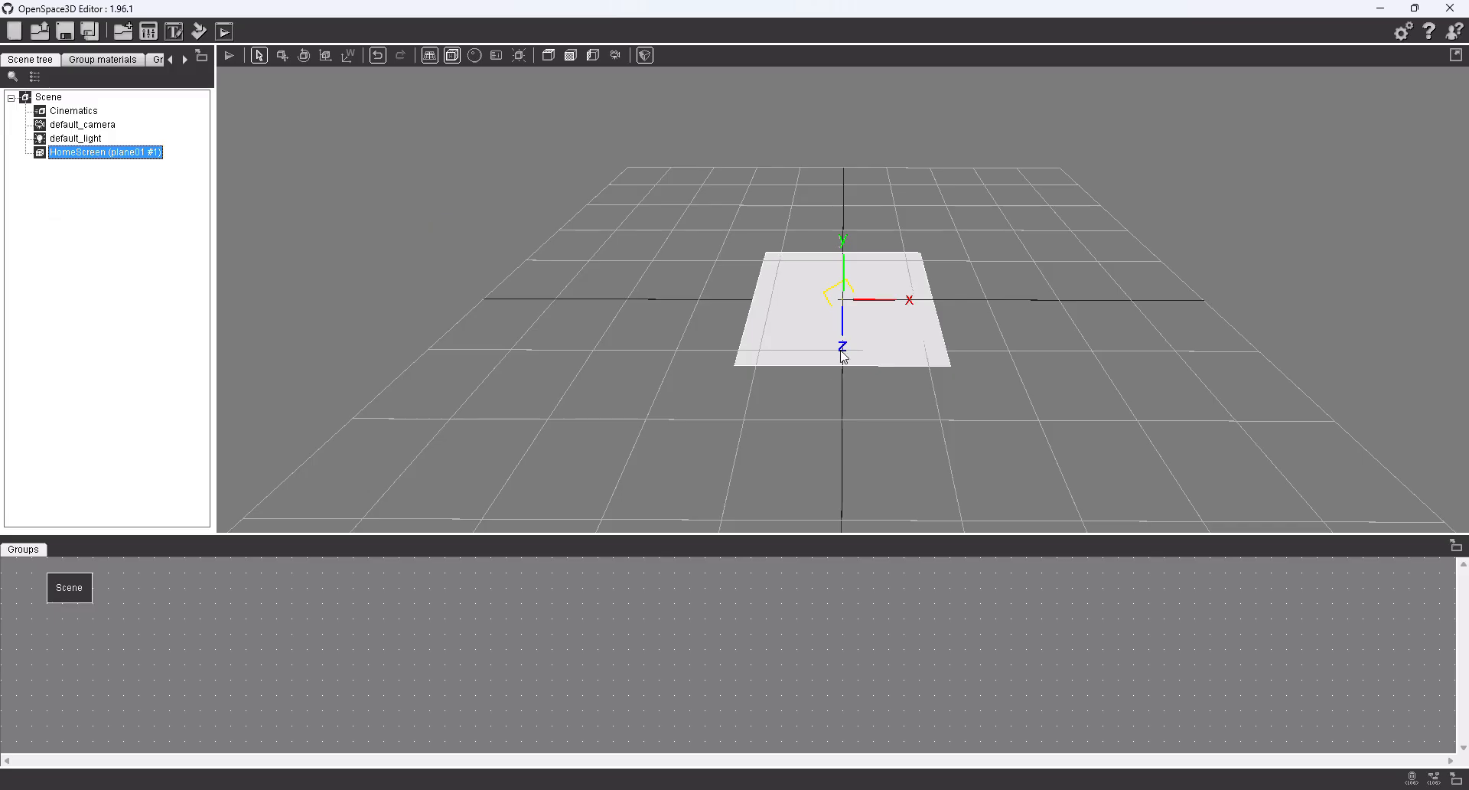
# Try a local X position of 4 on the HomeScreen mesh and reset it to 0
pyautogui.rightClick(77, 153)
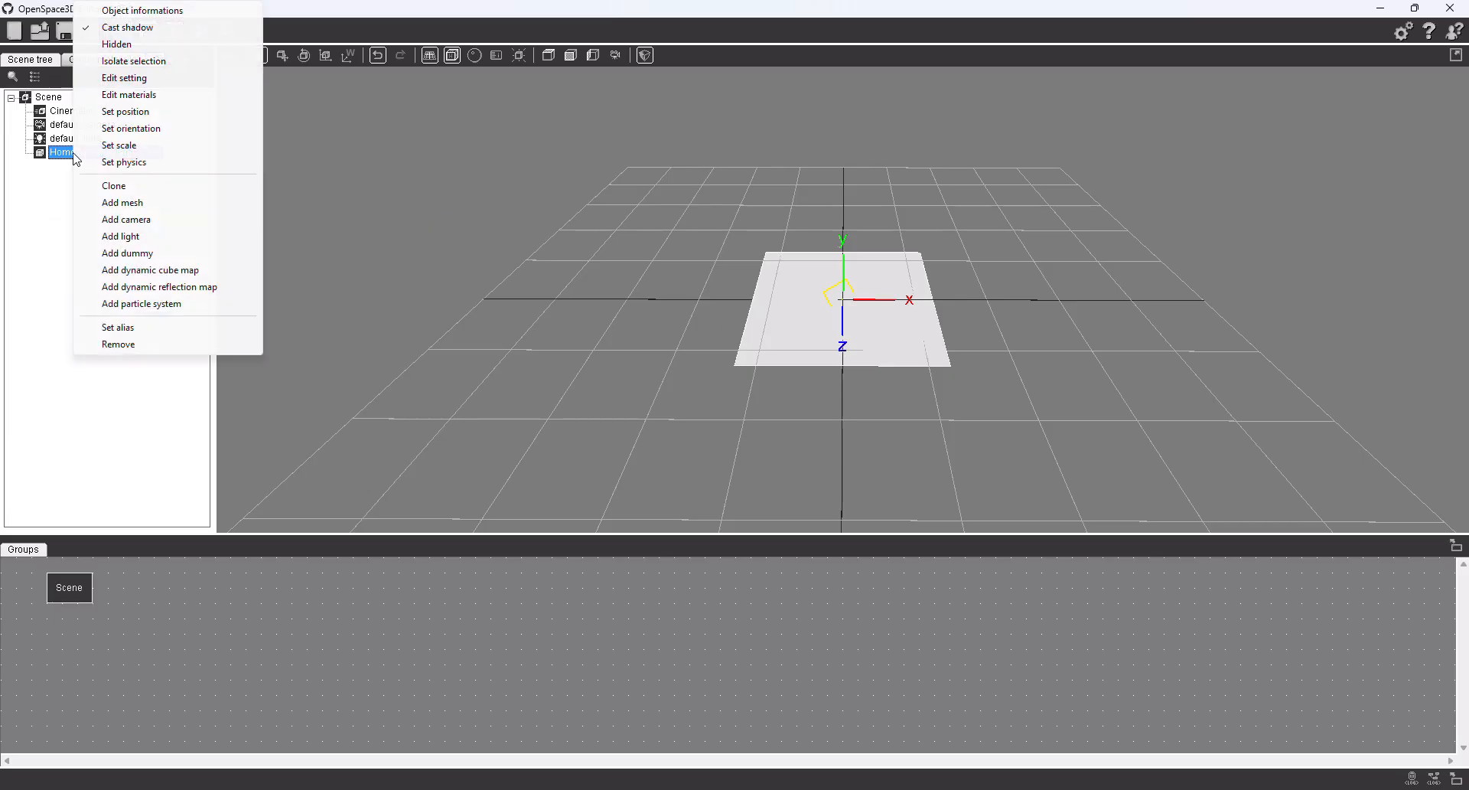
pyautogui.click(125, 112)
pyautogui.doubleClick(220, 172)
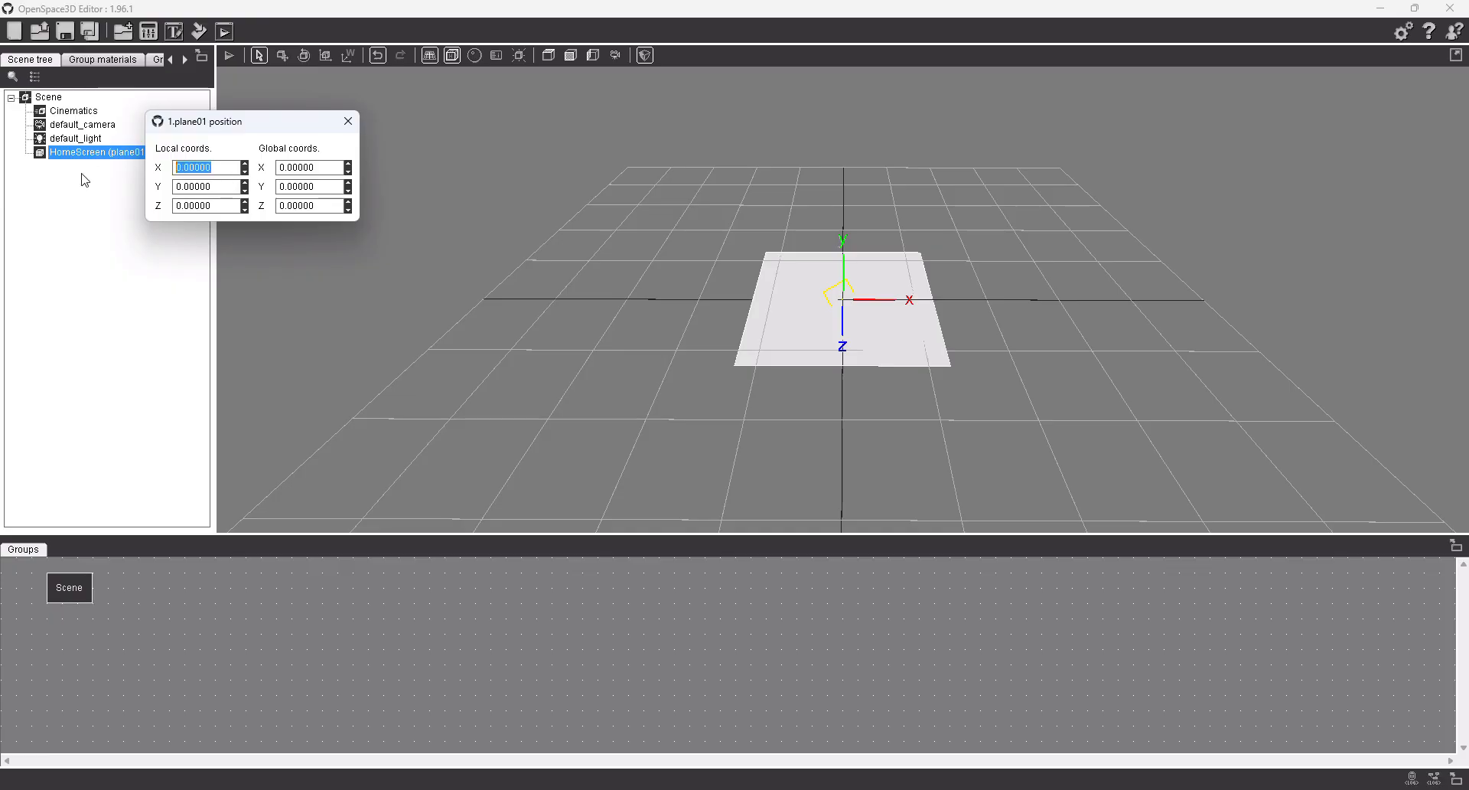
pyautogui.write('4')
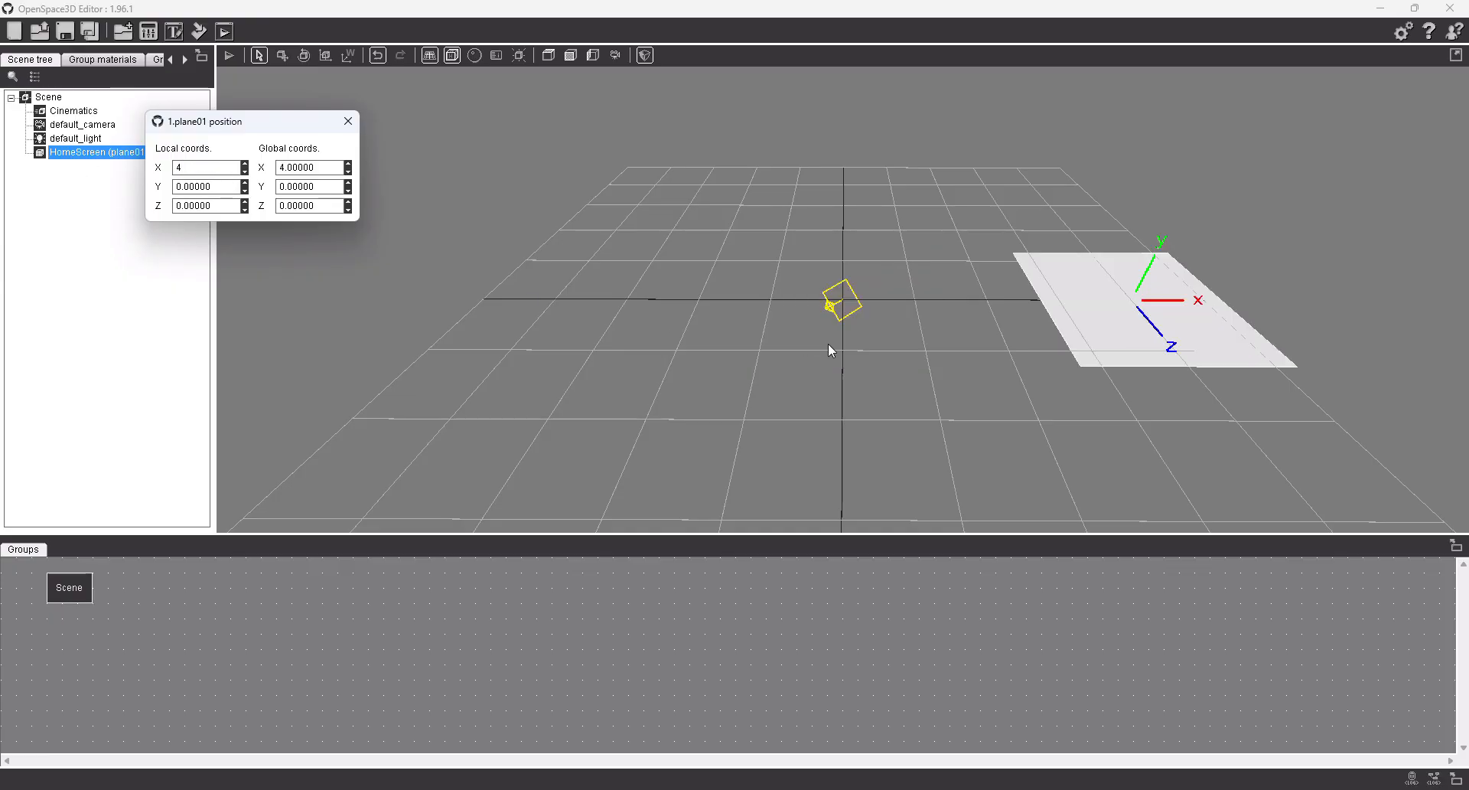
pyautogui.write('0')
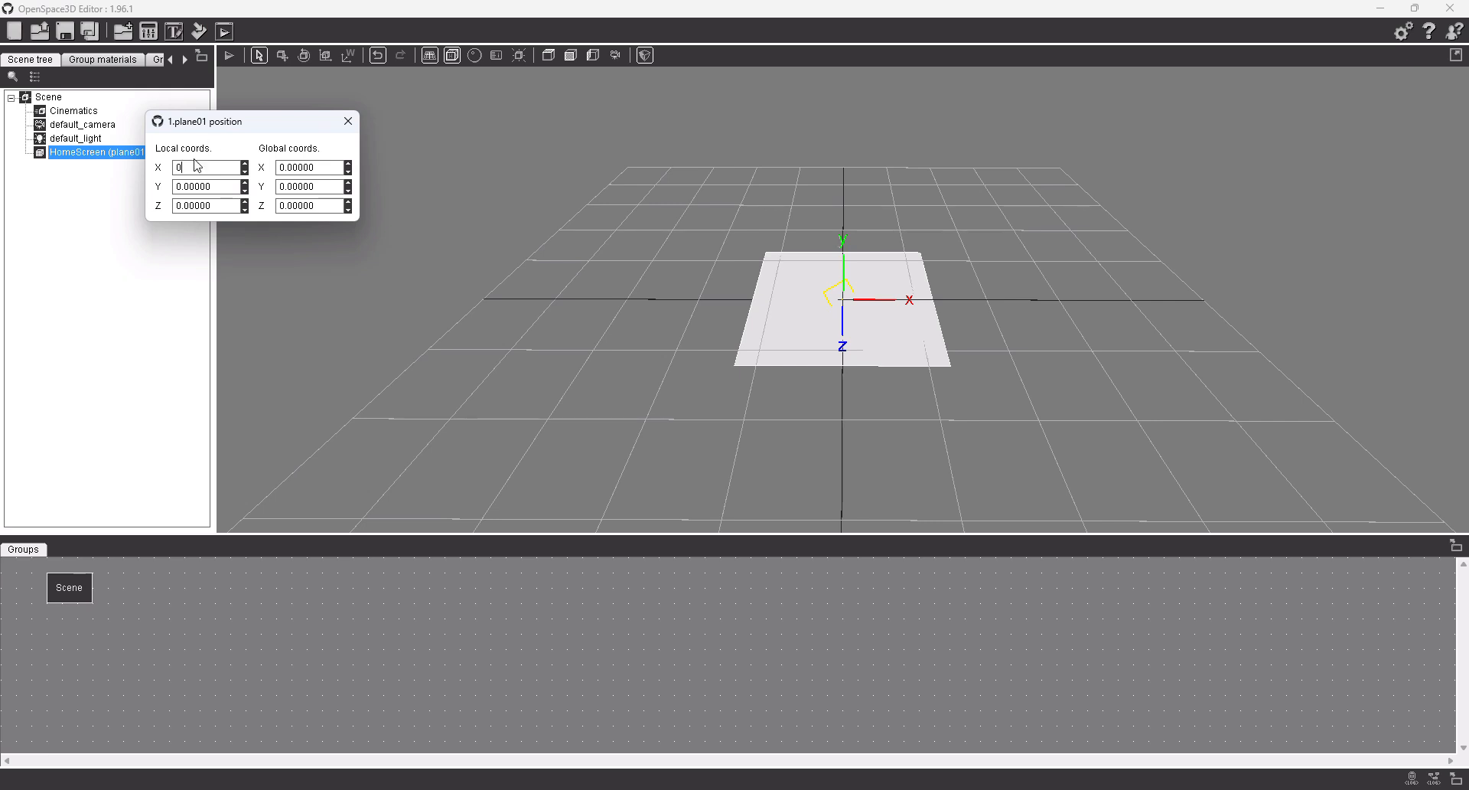
pyautogui.click(350, 123)
# Set the local X orientation of the HomeScreen mesh to 75 so the plane tilts upright
pyautogui.rightClick(80, 156)
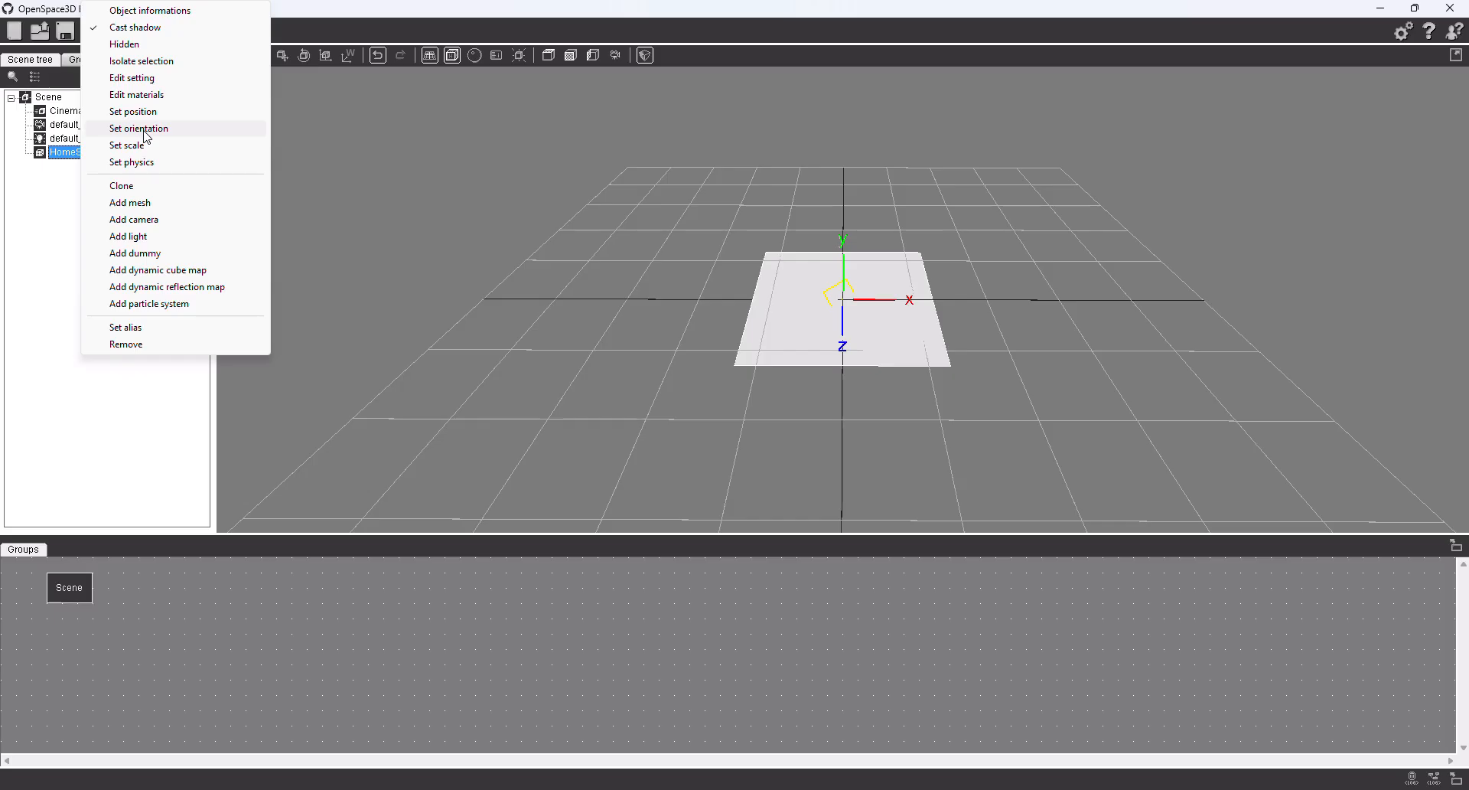
pyautogui.click(145, 130)
pyautogui.write('75')
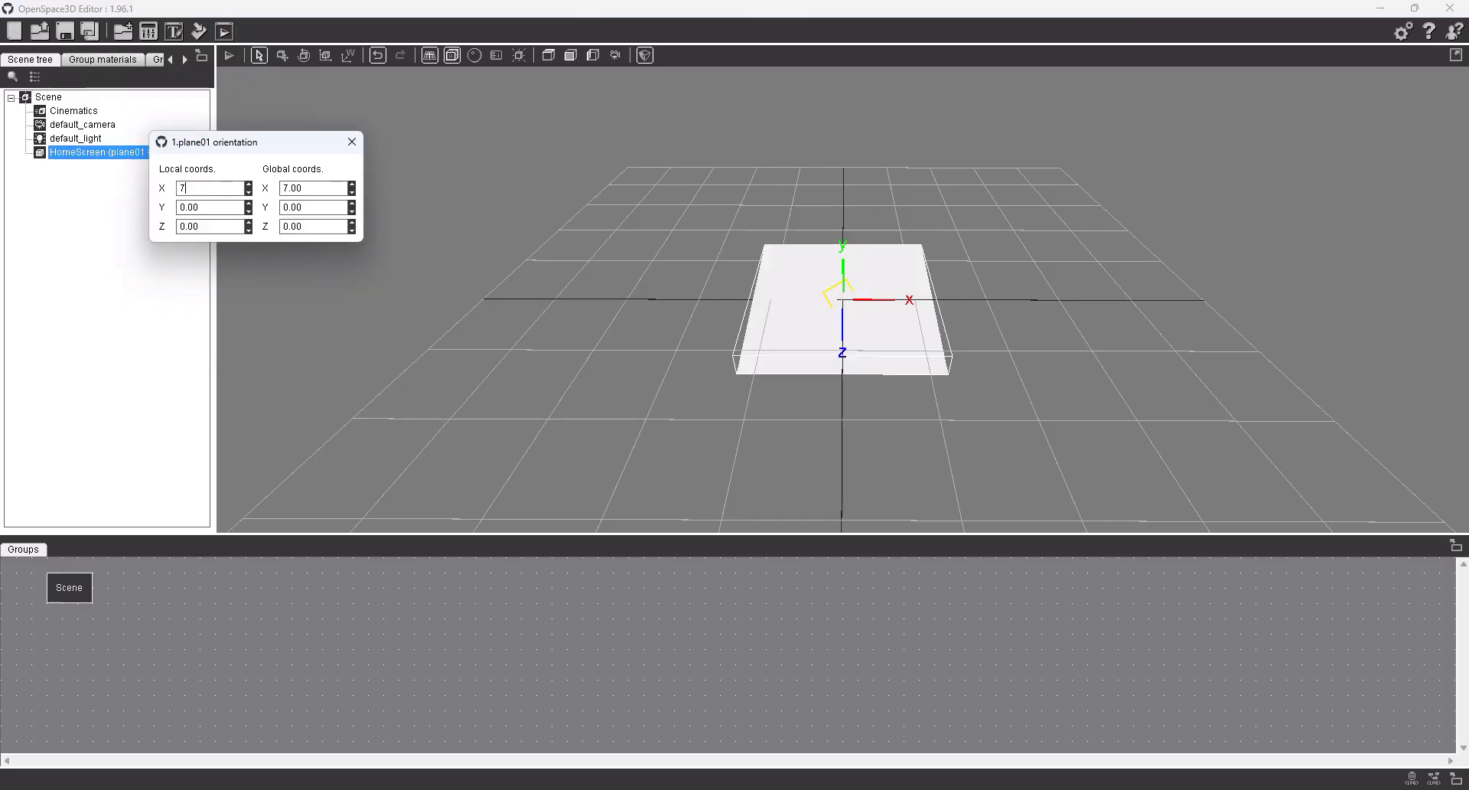
pyautogui.click(489, 328)
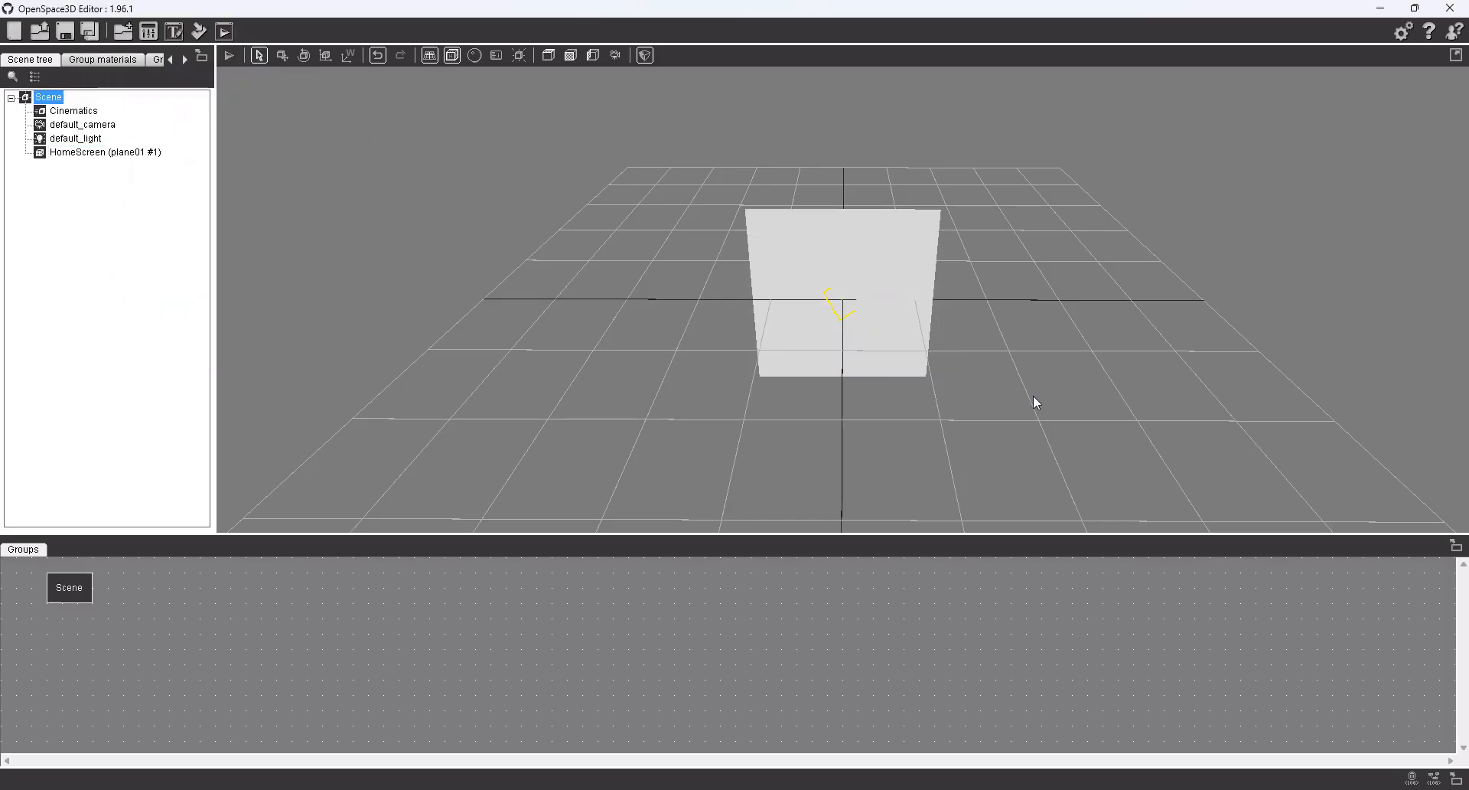
pyautogui.moveTo(1033, 397)
pyautogui.mouseDown()
pyautogui.moveTo(732, 385)
pyautogui.moveTo(633, 345)
pyautogui.moveTo(1125, 364)
pyautogui.moveTo(1263, 354)
pyautogui.moveTo(1036, 381)
pyautogui.mouseUp()
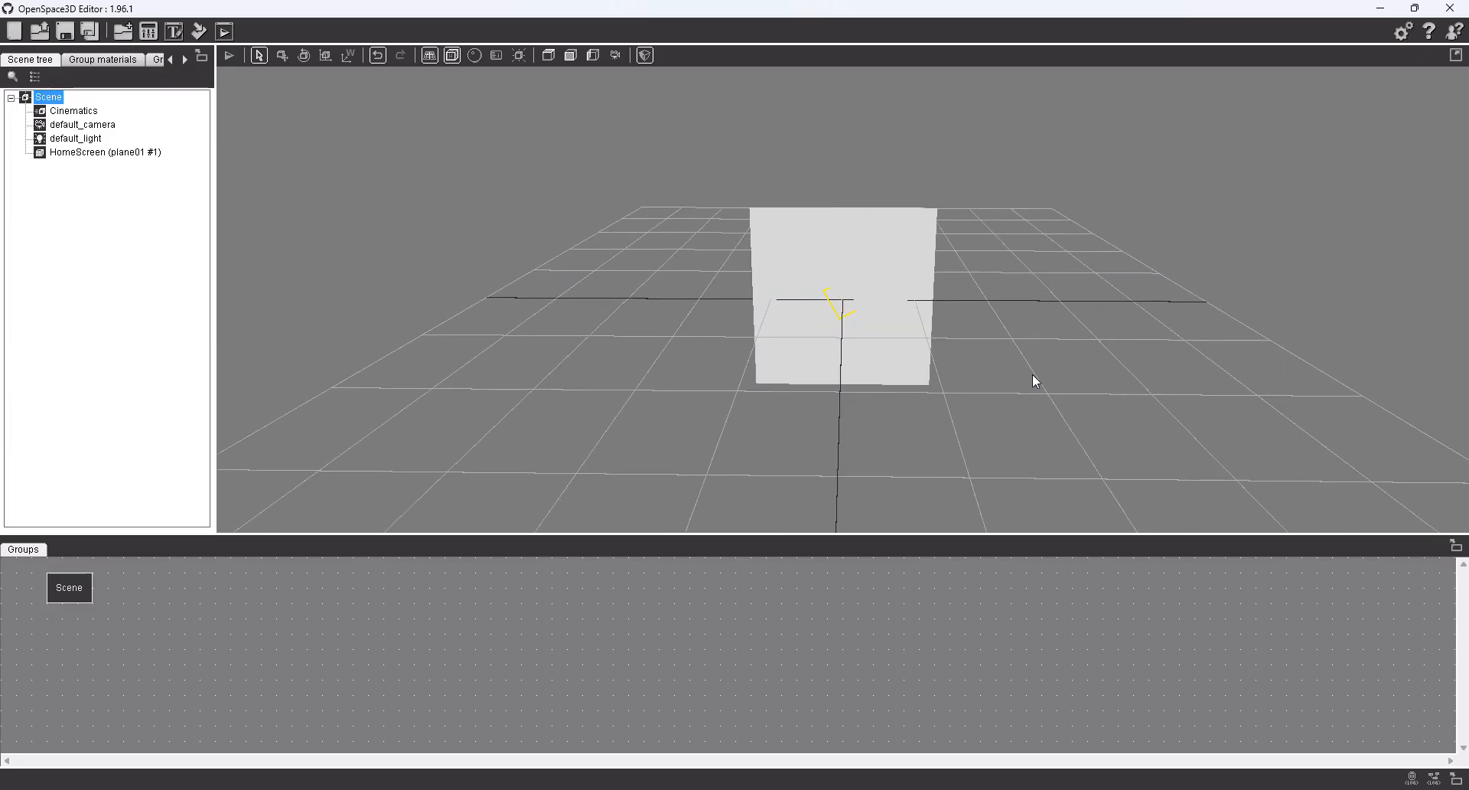
pyautogui.click(808, 245)
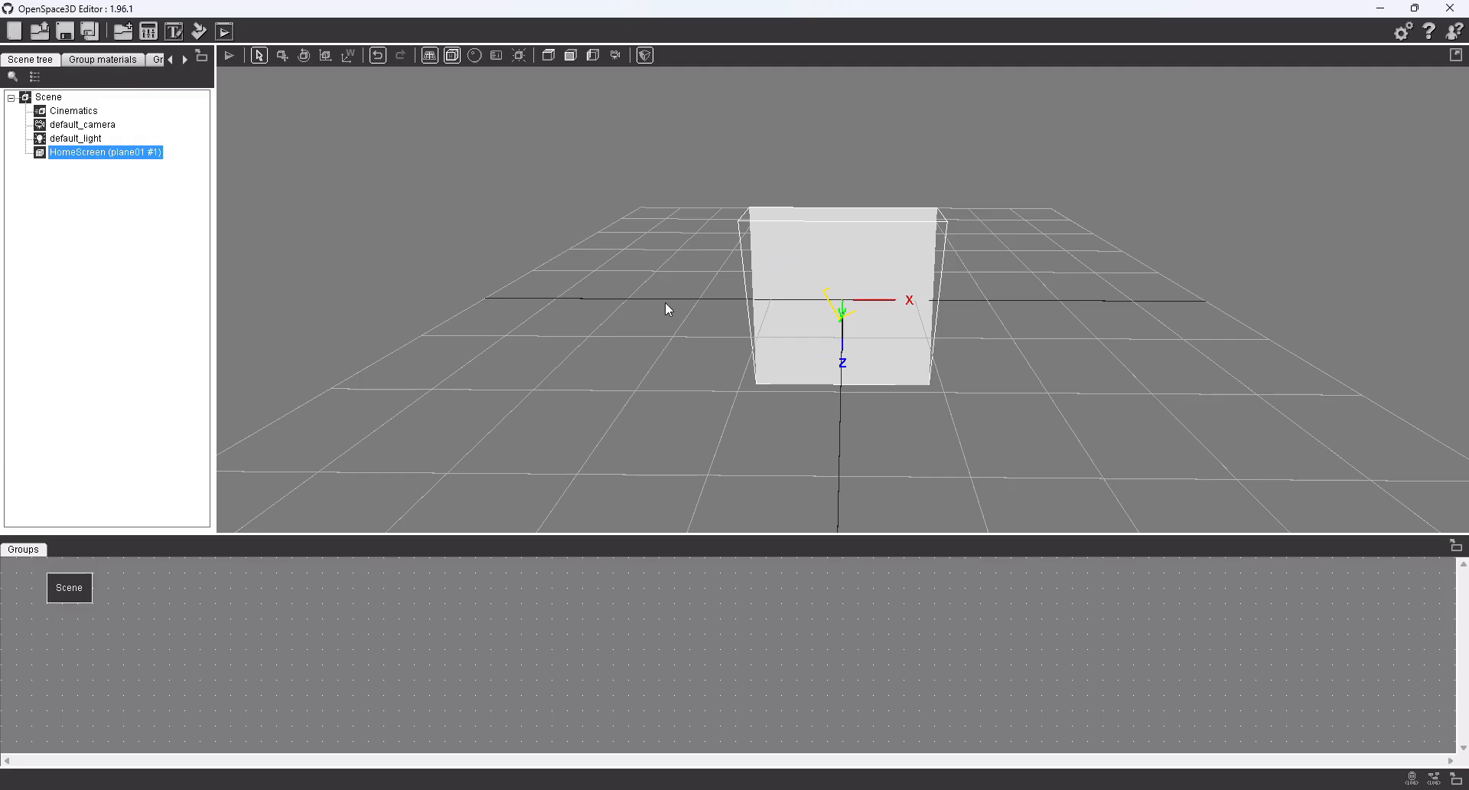
# Start a new group material and name it HomeScreen
pyautogui.click(93, 61)
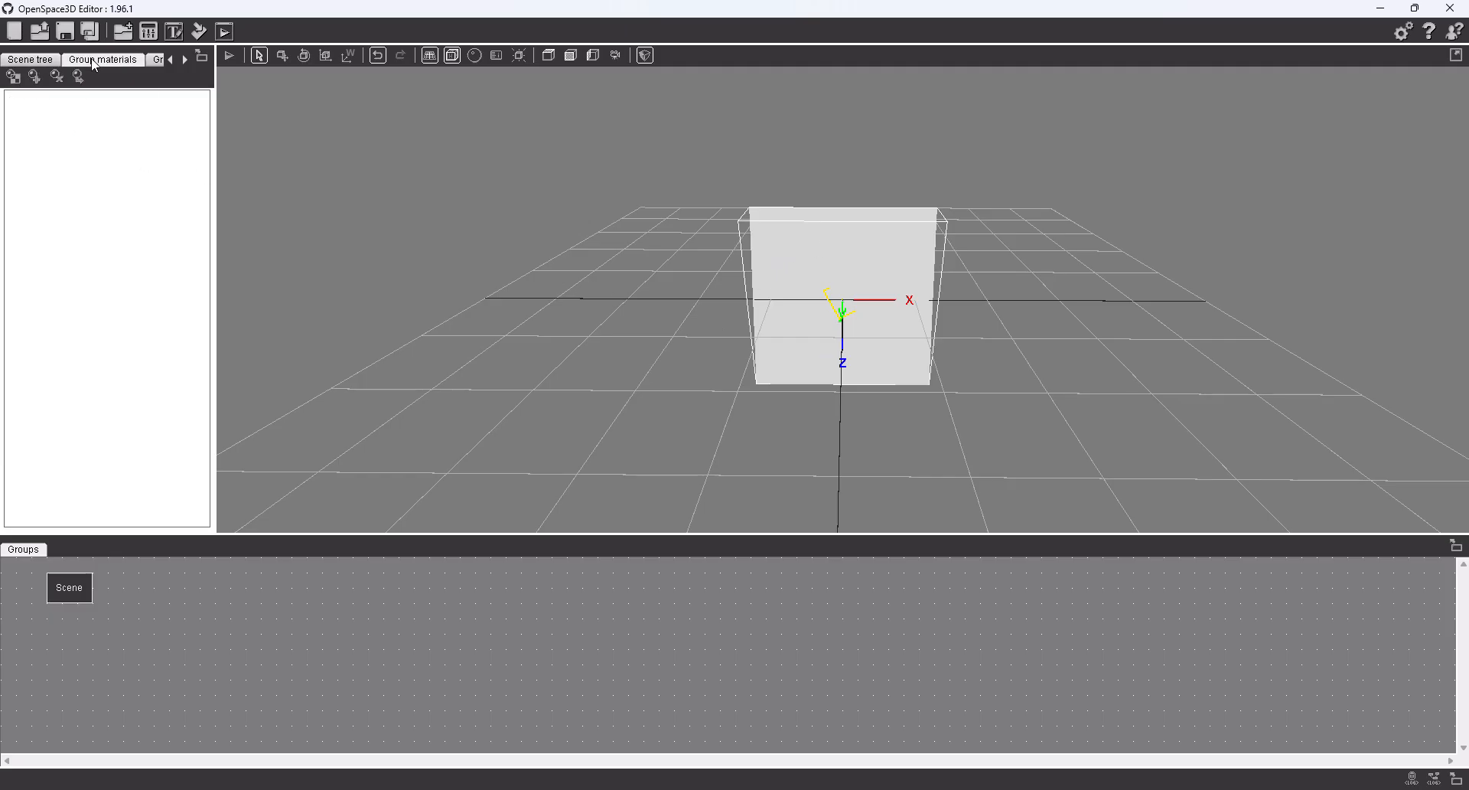
pyautogui.click(34, 77)
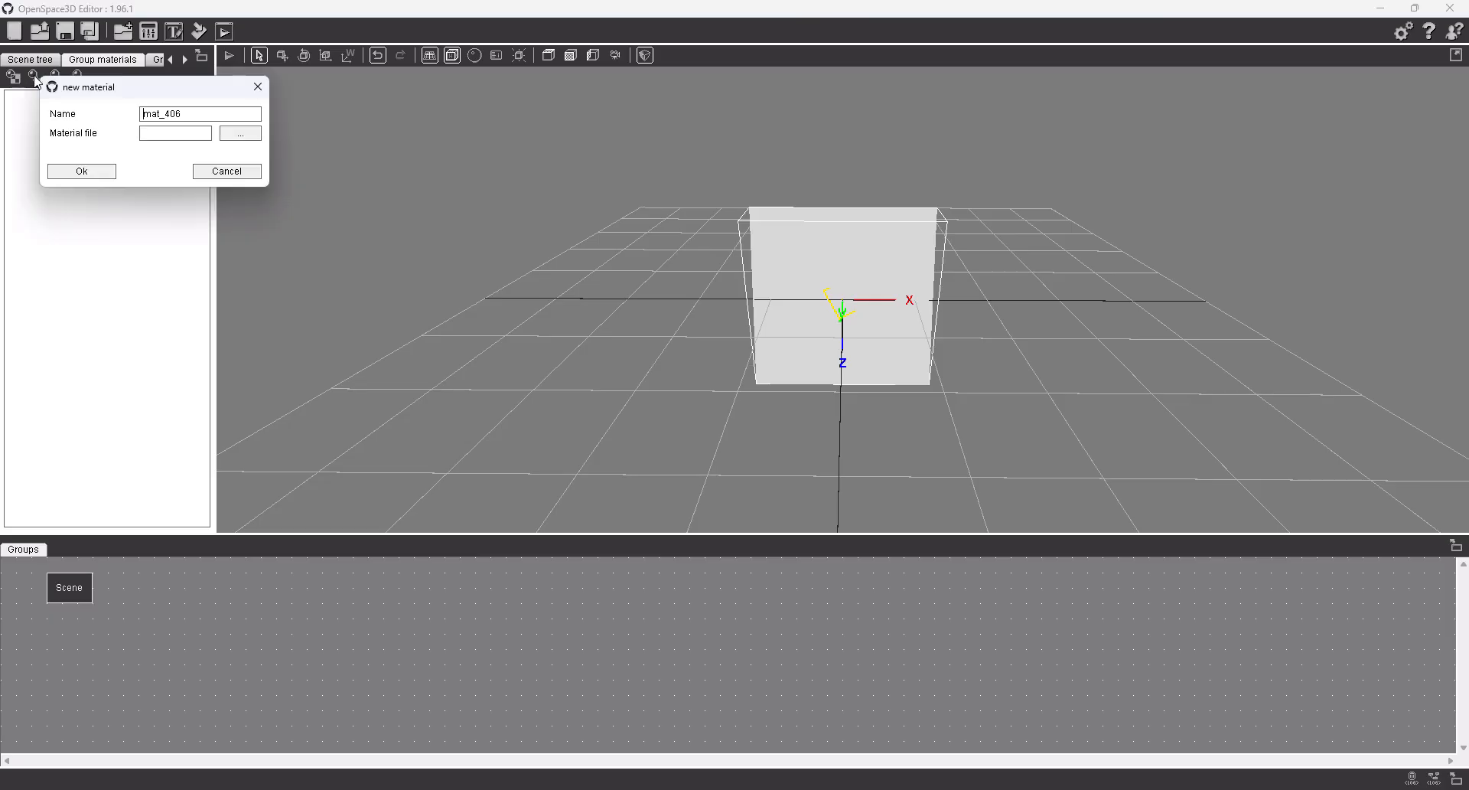
pyautogui.moveTo(215, 115); pyautogui.dragTo(68, 119)
pyautogui.write('HomeScreen')
# Save the material file as homescreen in the examples/School Scenario/material folder and create the material
pyautogui.click(241, 135)
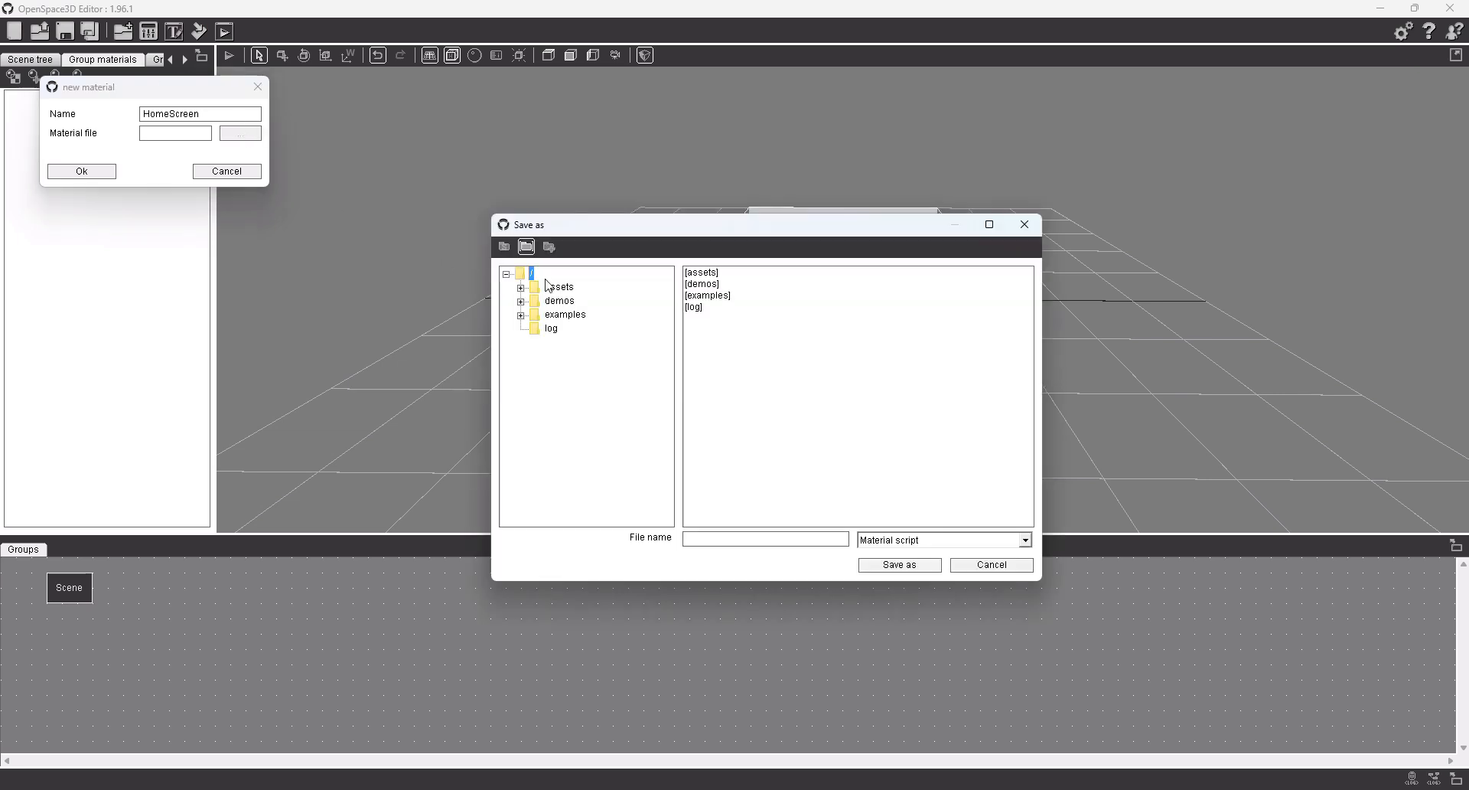
pyautogui.click(521, 315)
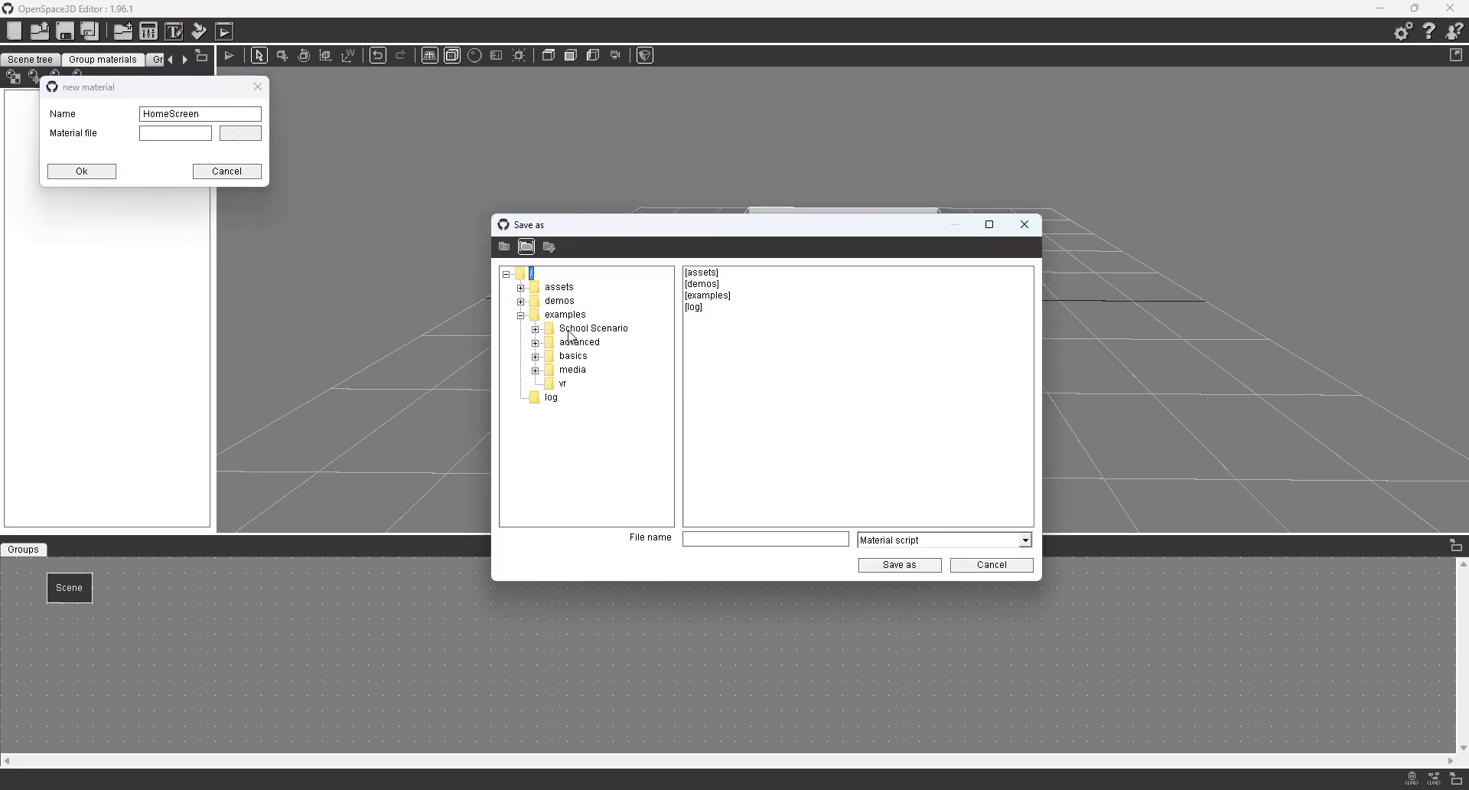
pyautogui.click(566, 328)
pyautogui.click(535, 329)
pyautogui.click(590, 356)
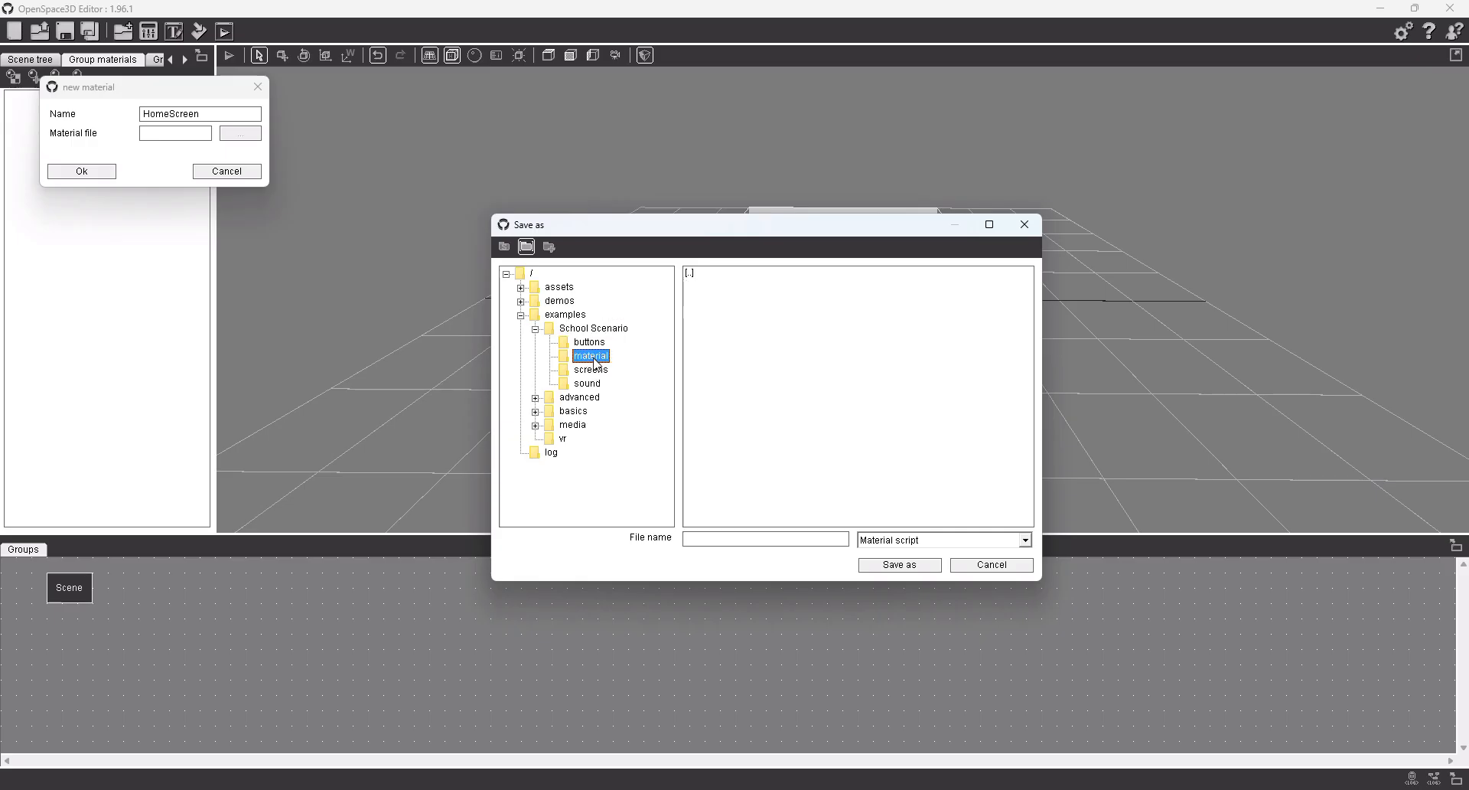
pyautogui.click(704, 538)
pyautogui.click(902, 567)
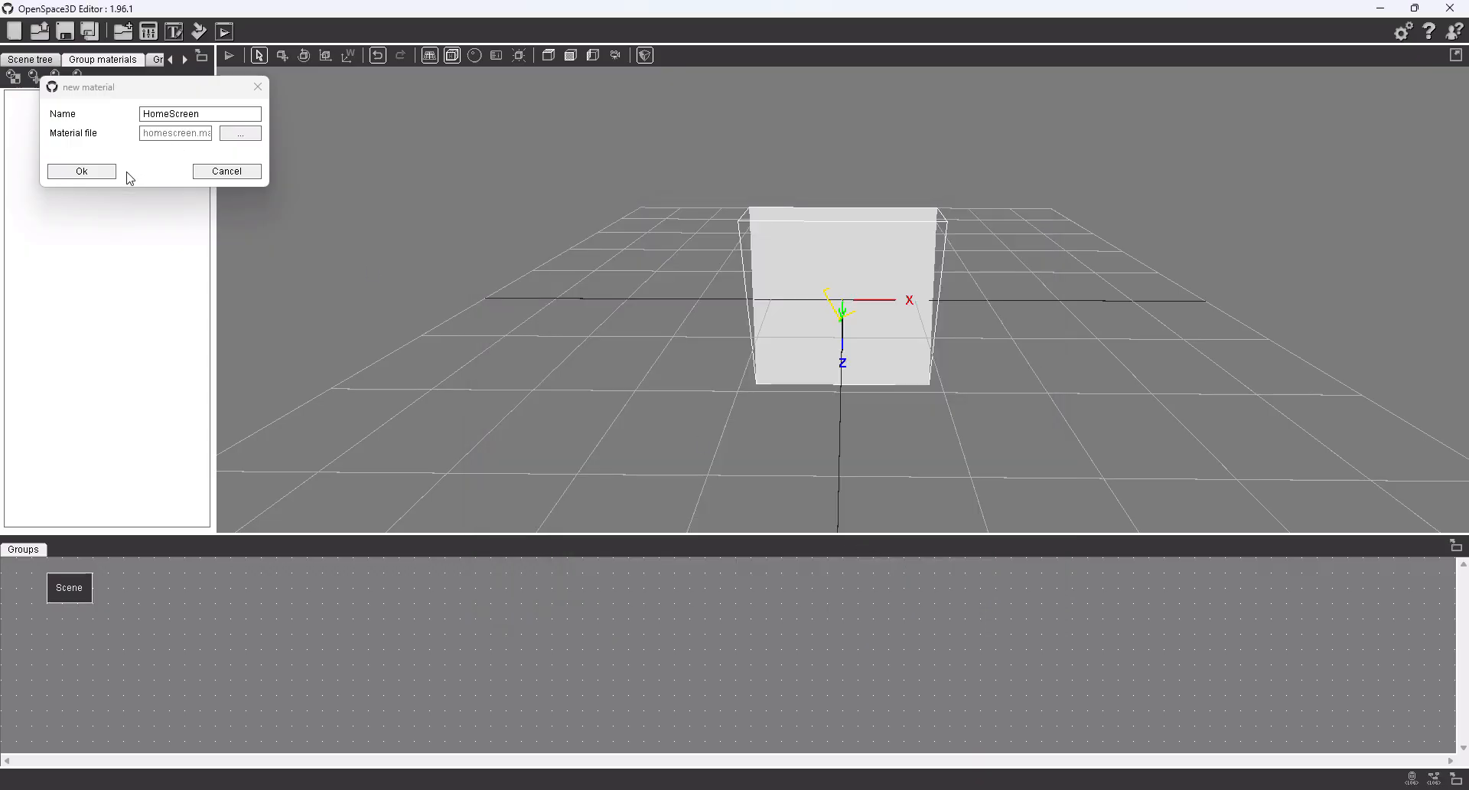
pyautogui.click(78, 173)
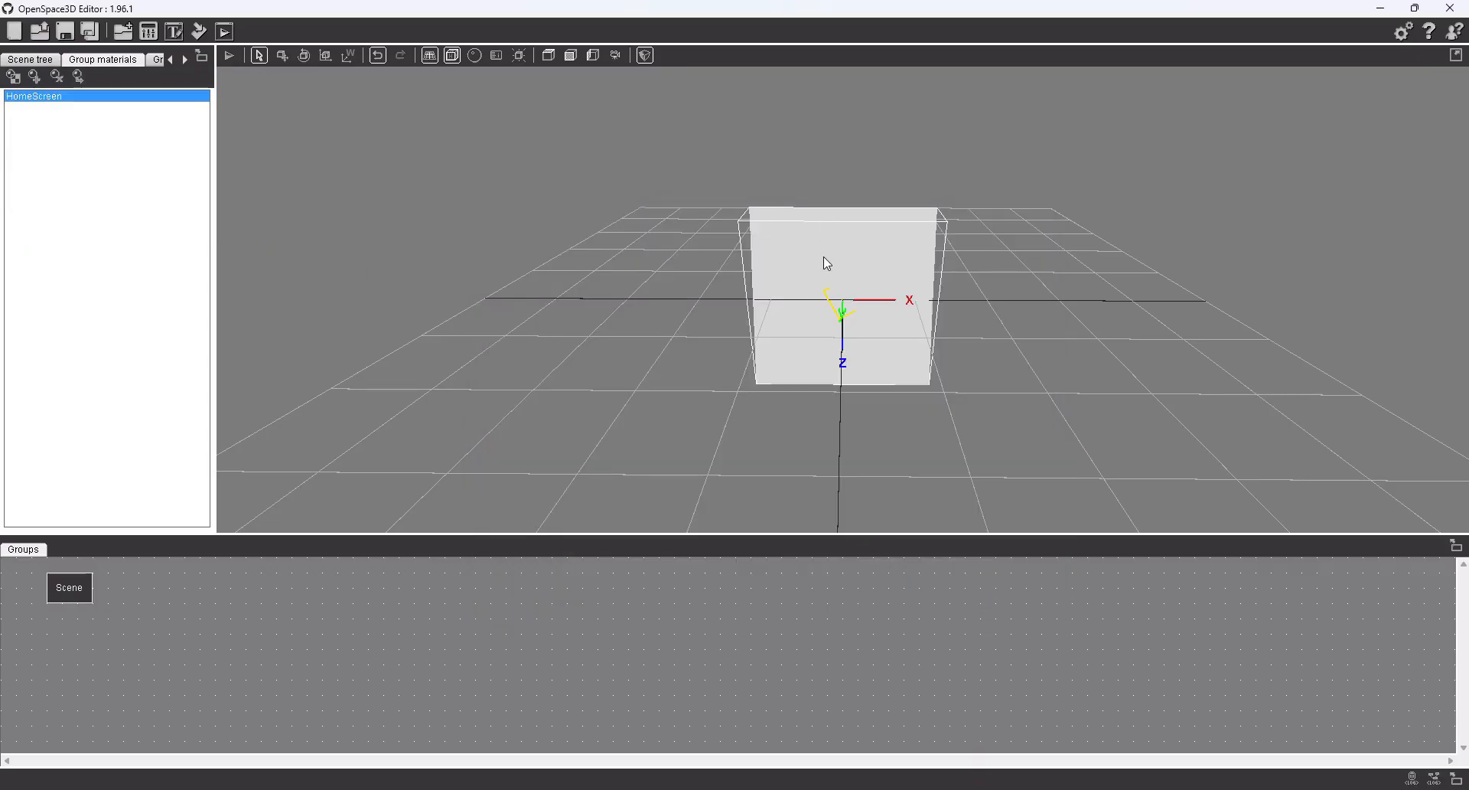
# Assign homescreen.png from the School Scenario/screens folder as the HomeScreen material's diffuse texture
pyautogui.doubleClick(37, 97)
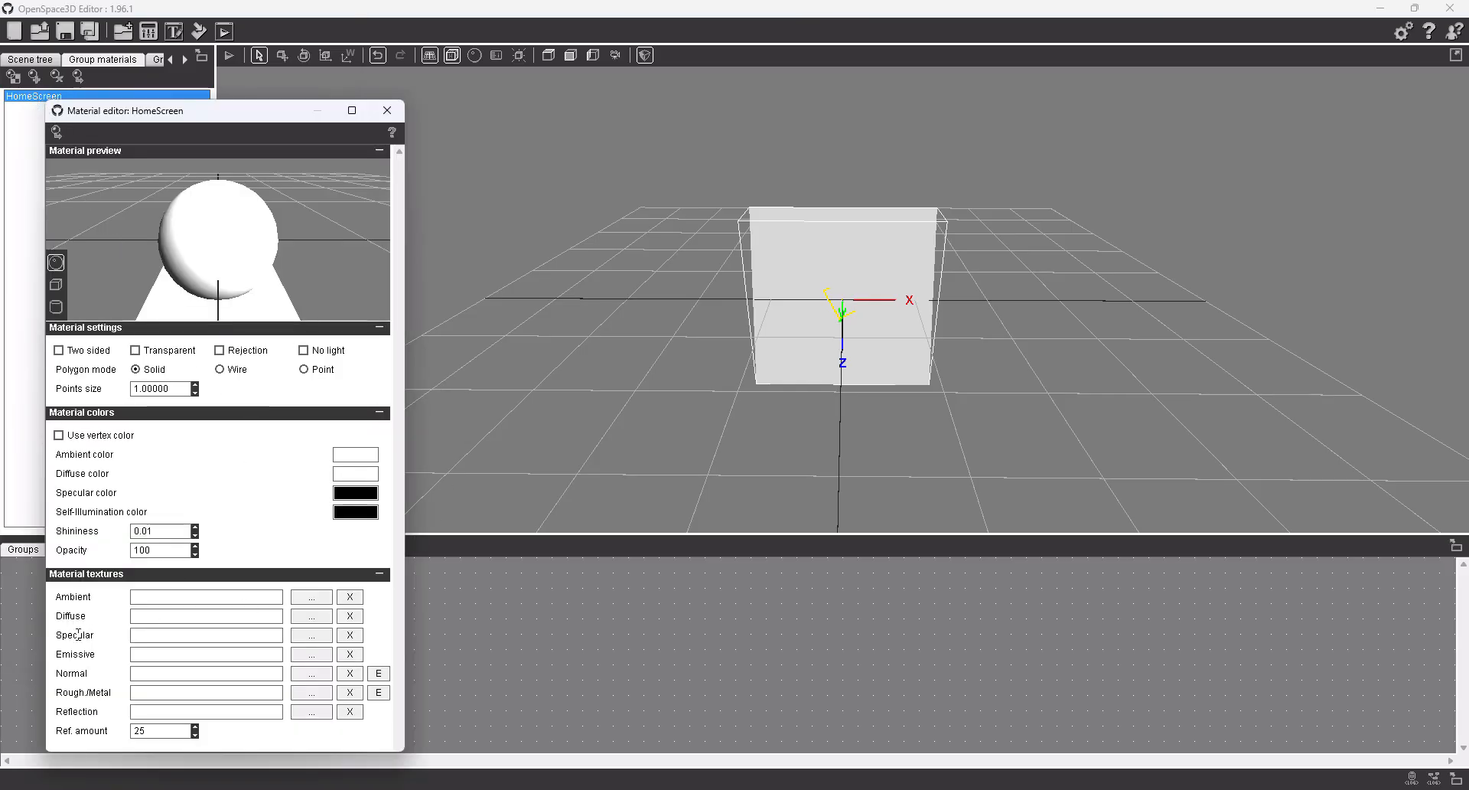
pyautogui.moveTo(58, 614); pyautogui.dragTo(102, 612)
pyautogui.click(304, 617)
pyautogui.click(306, 619)
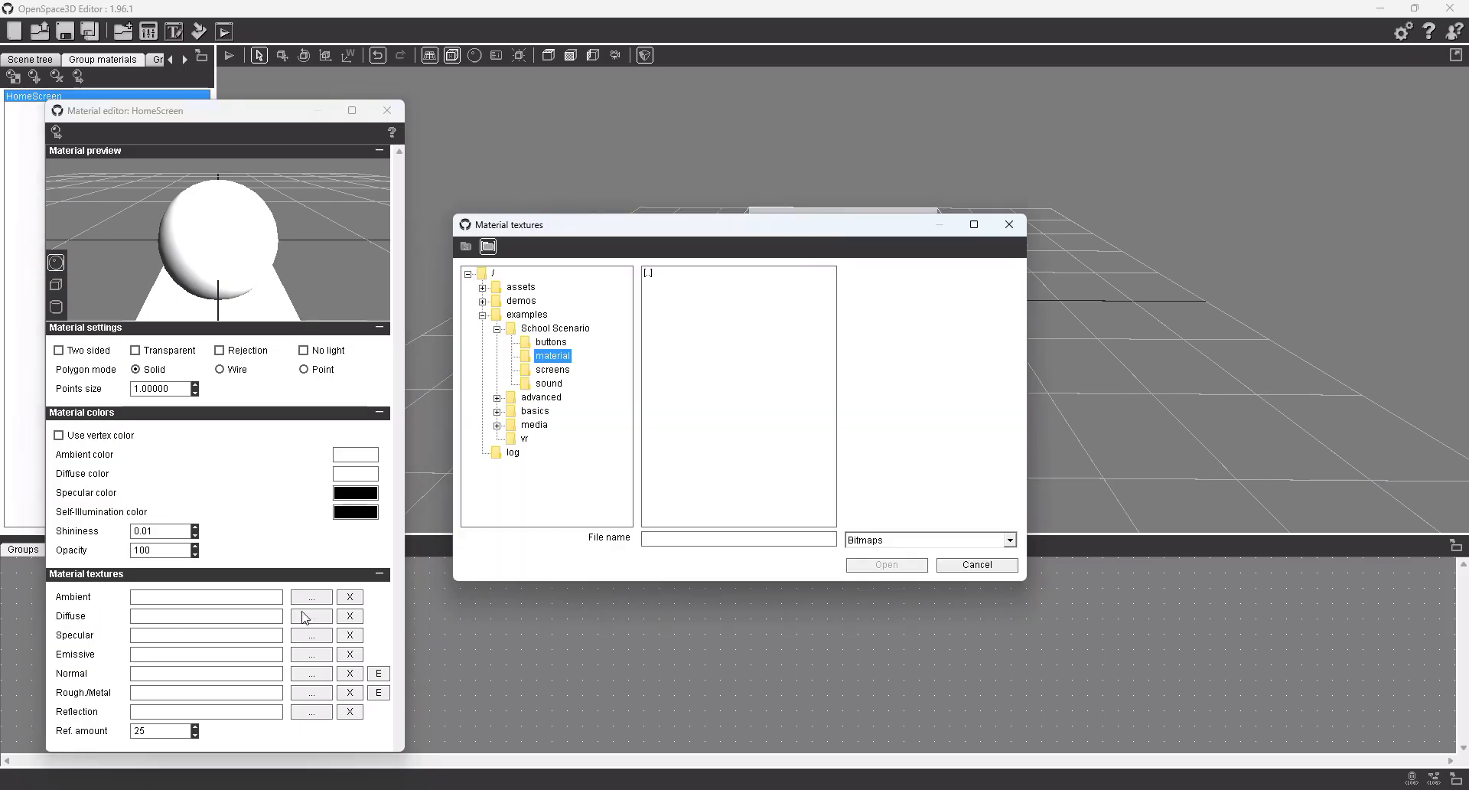
pyautogui.click(551, 370)
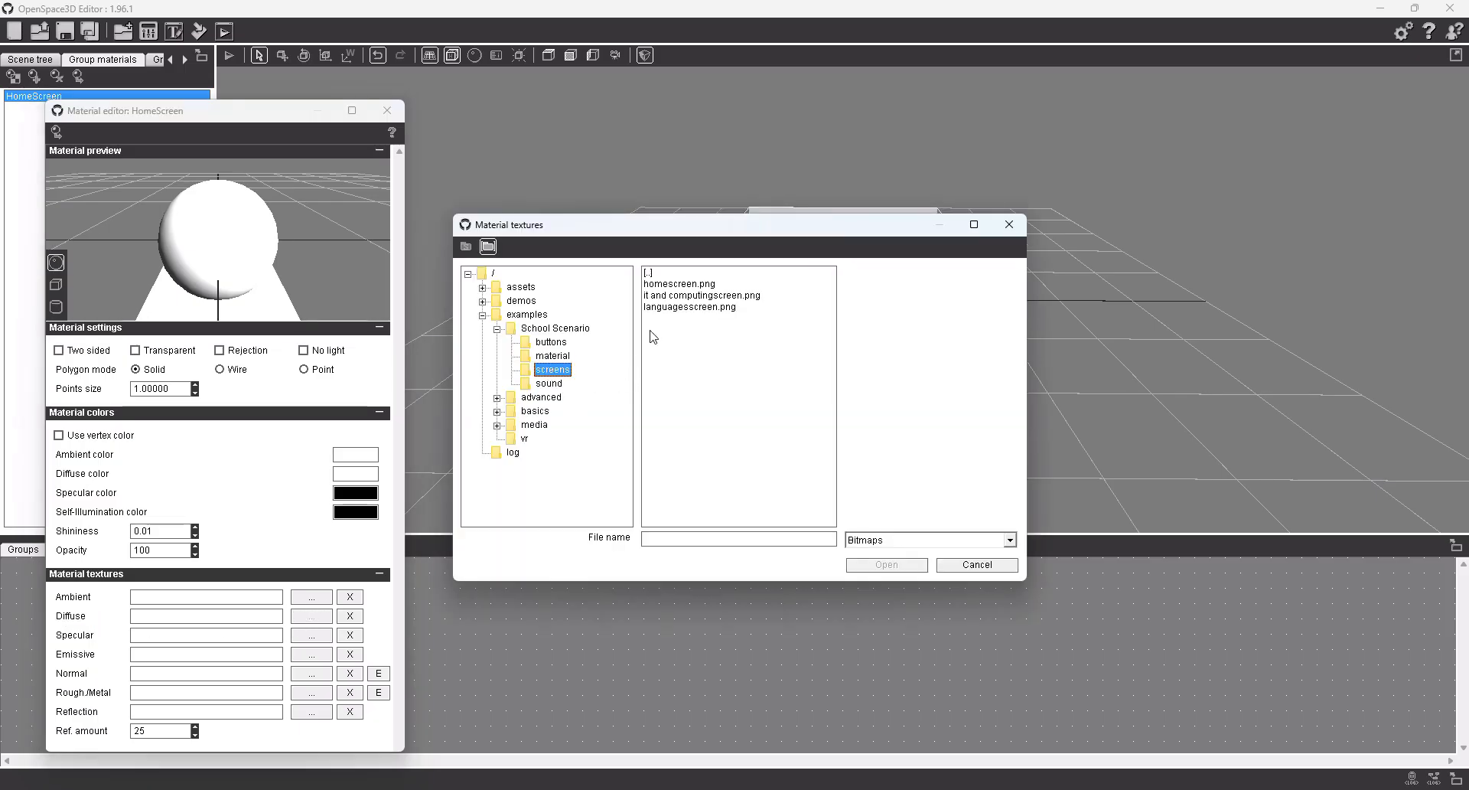
pyautogui.click(659, 284)
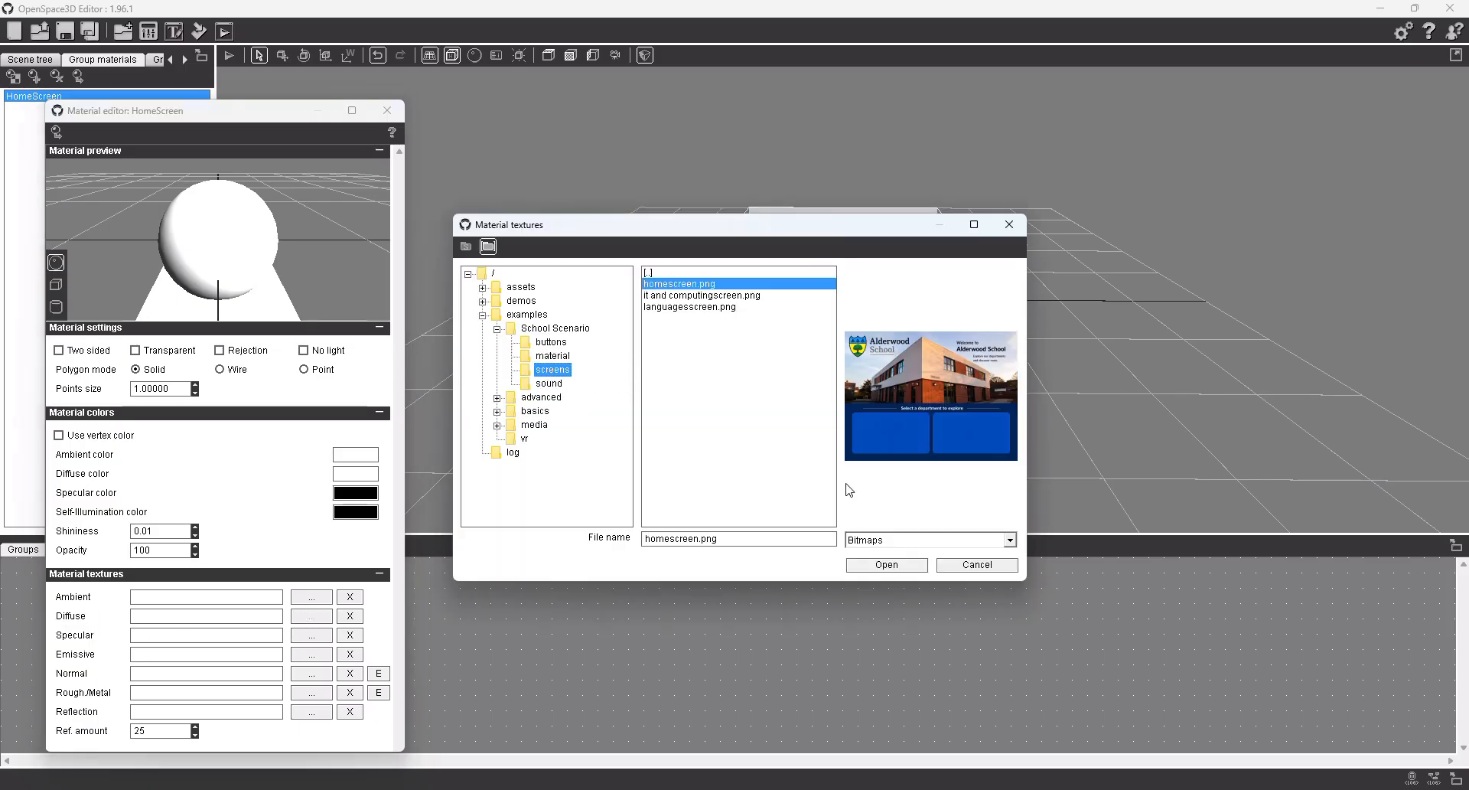
pyautogui.click(892, 564)
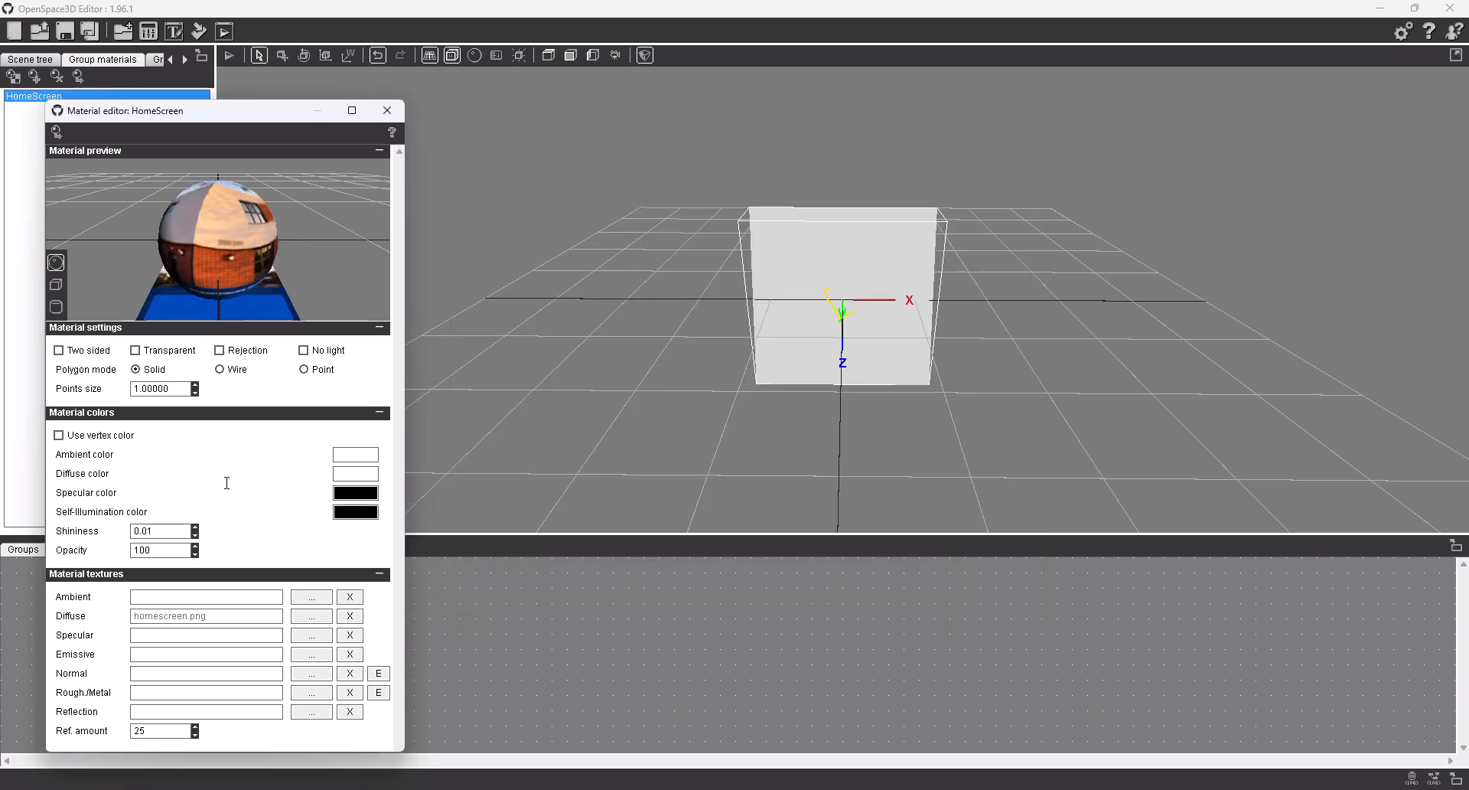
pyautogui.click(385, 114)
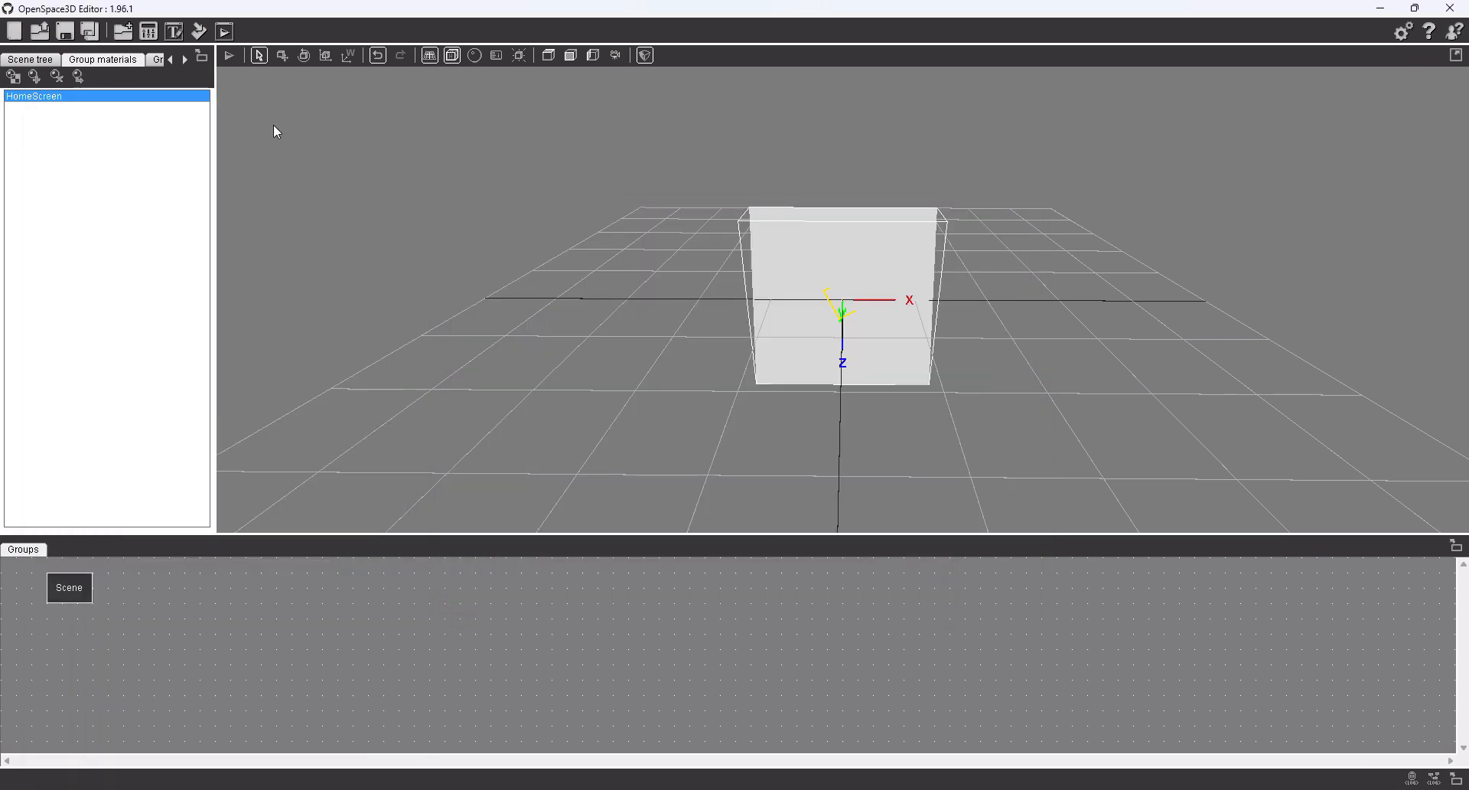
pyautogui.doubleClick(61, 97)
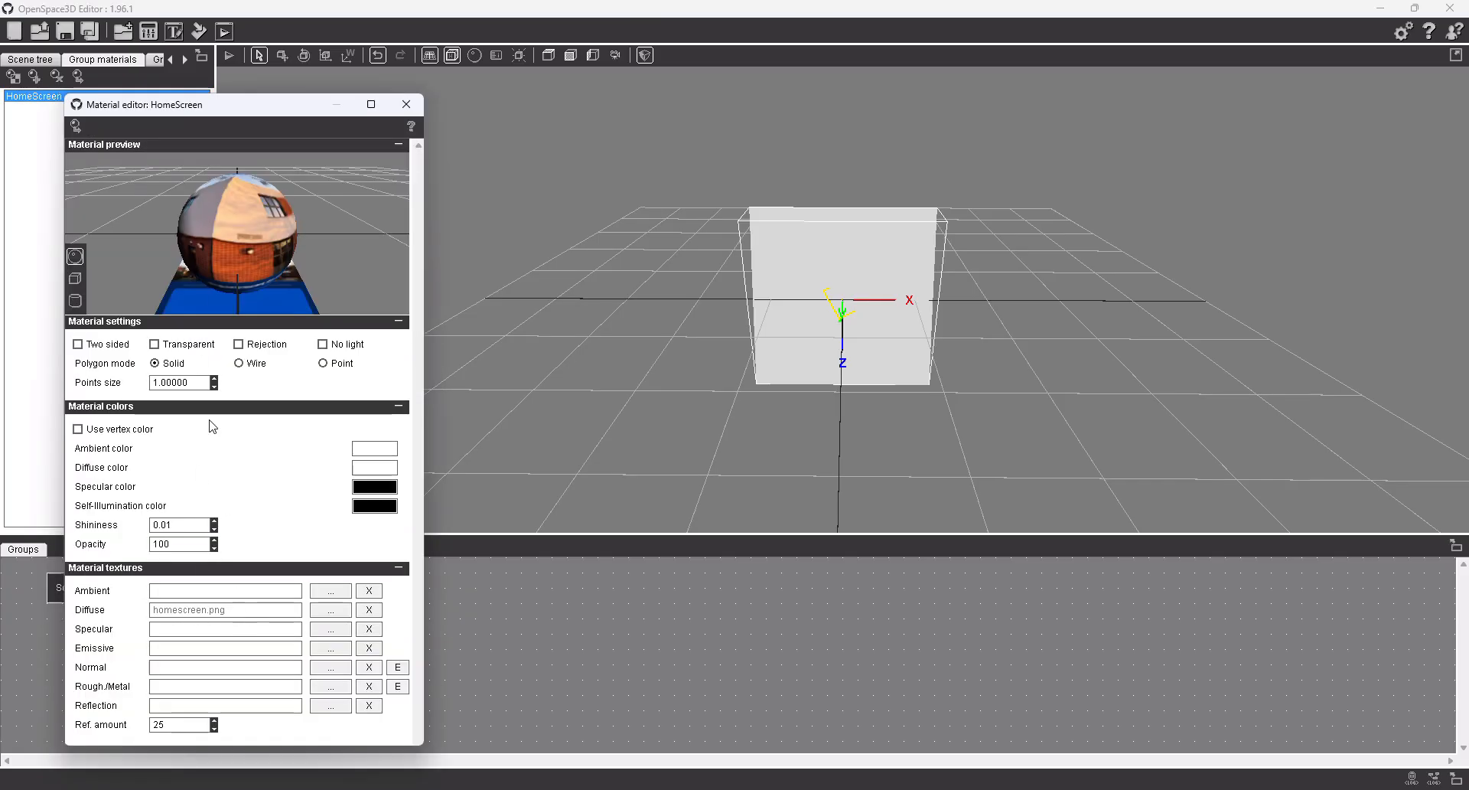
pyautogui.click(406, 104)
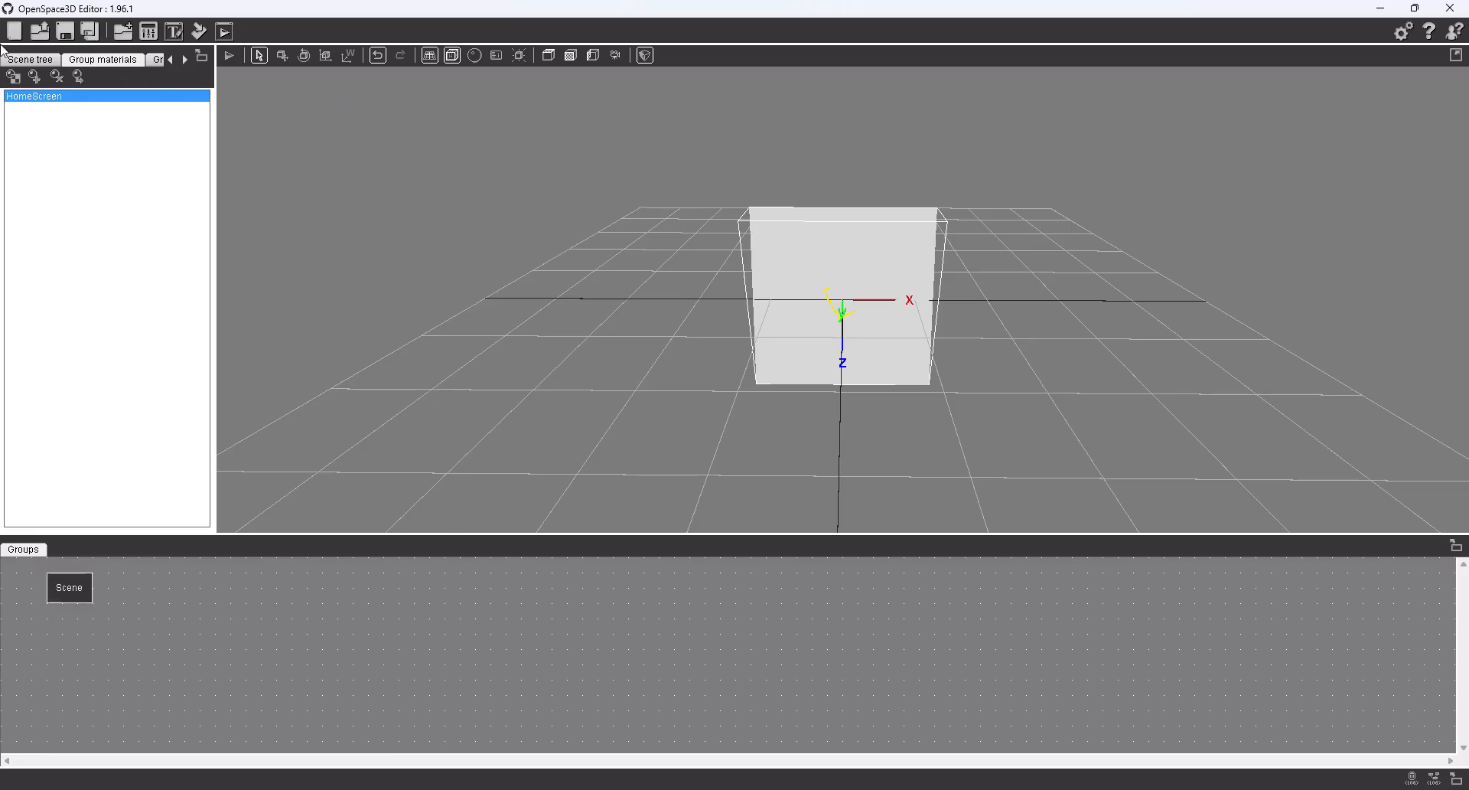
# Apply the HomeScreen material to material Id 0 of the HomeScreen mesh
pyautogui.click(37, 60)
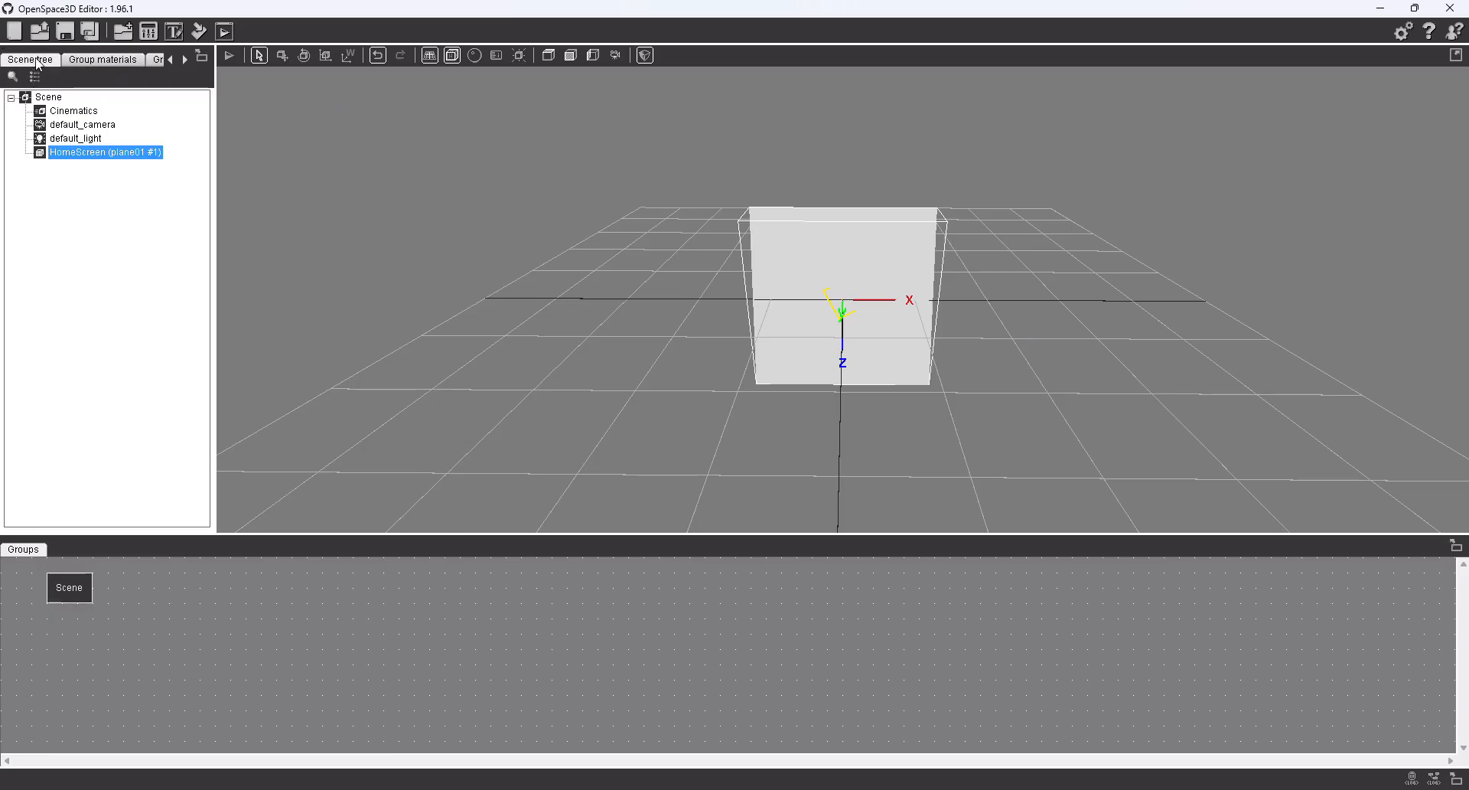
pyautogui.rightClick(62, 160)
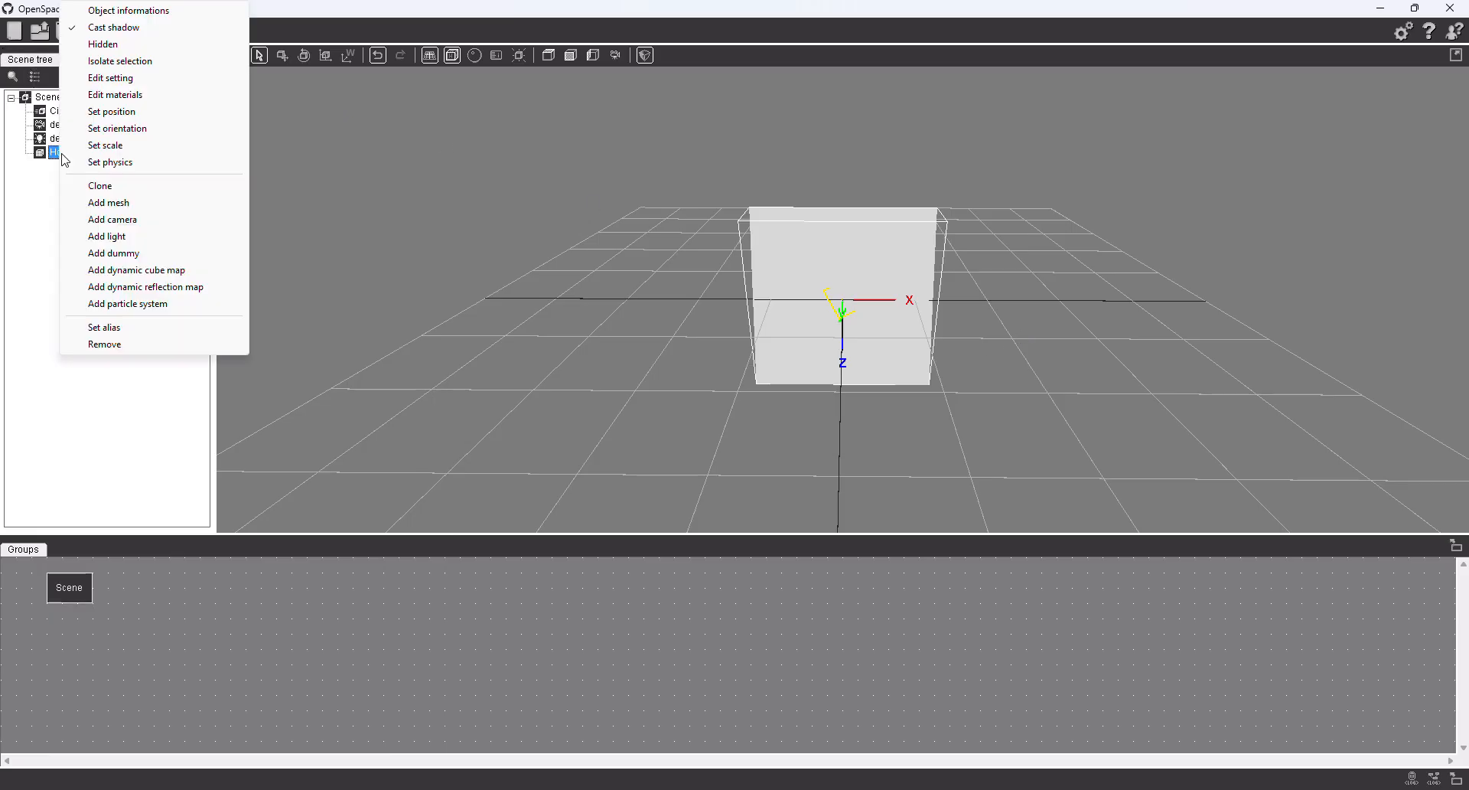
pyautogui.click(115, 95)
pyautogui.click(431, 155)
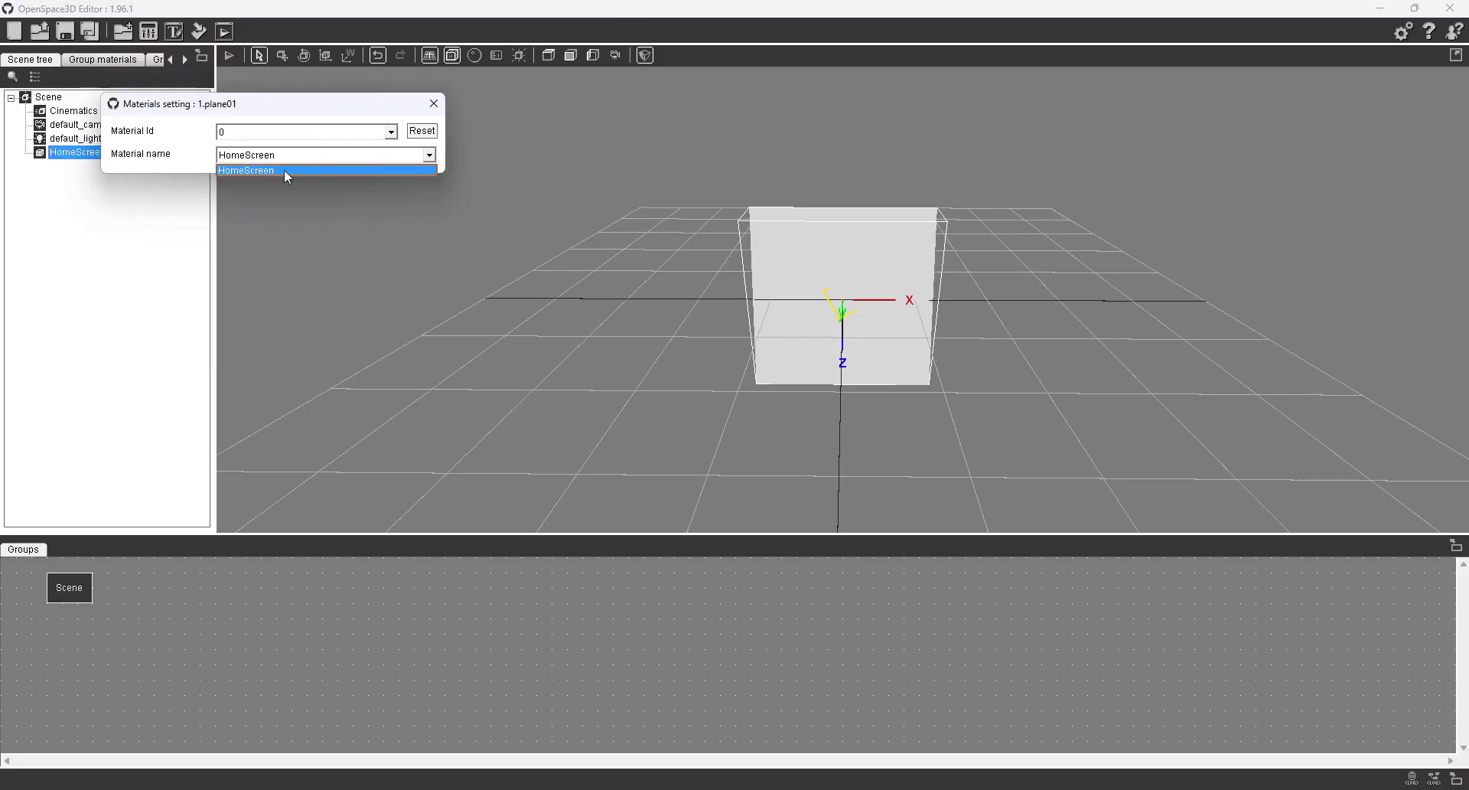
pyautogui.click(283, 168)
pyautogui.click(433, 104)
pyautogui.click(620, 289)
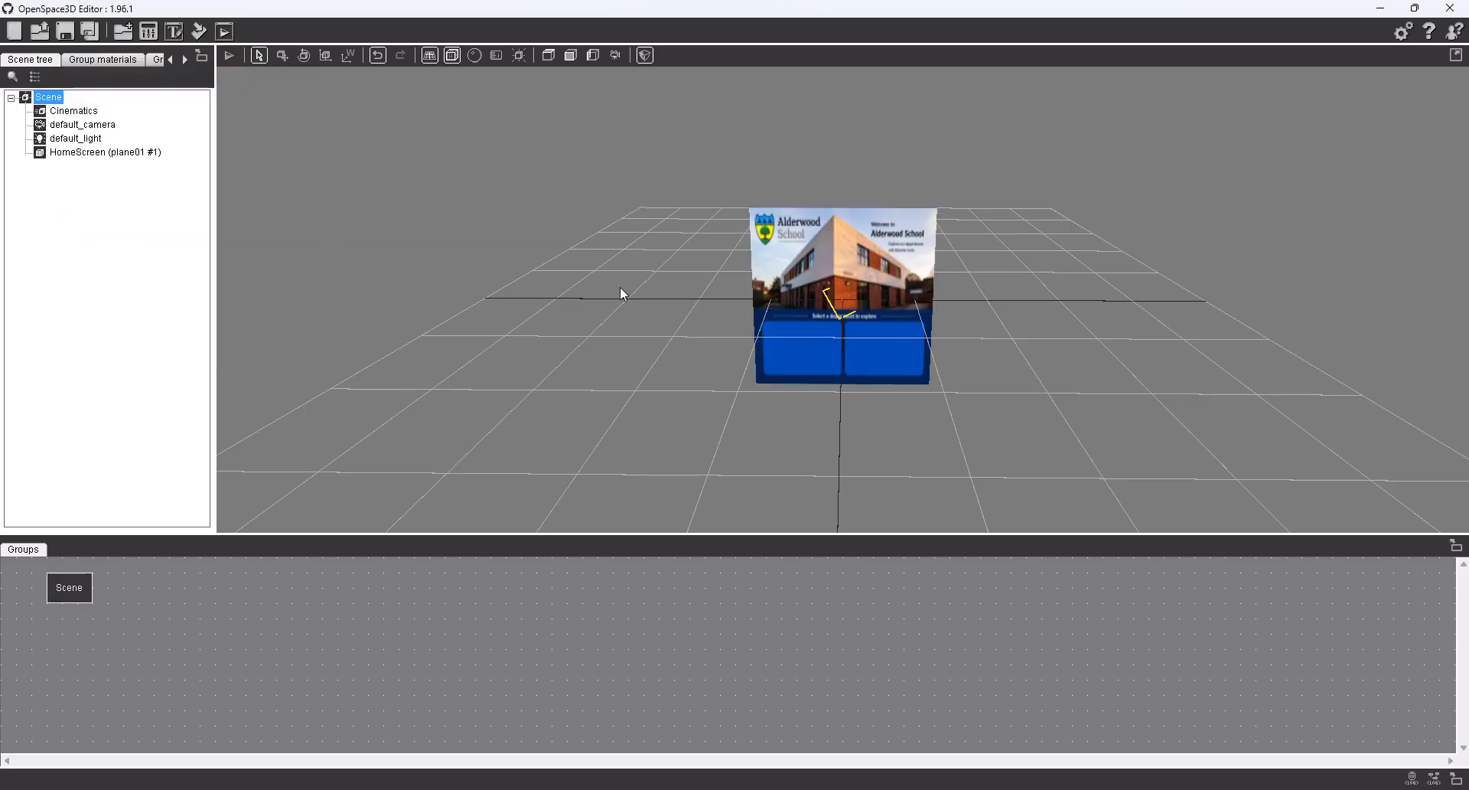
# Preview the scene in play mode without saving it, look at the HomeScreen plane from another angle, and return to editing
pyautogui.scroll(5, 1012, 301)
pyautogui.moveTo(1042, 290); pyautogui.dragTo(1089, 315)
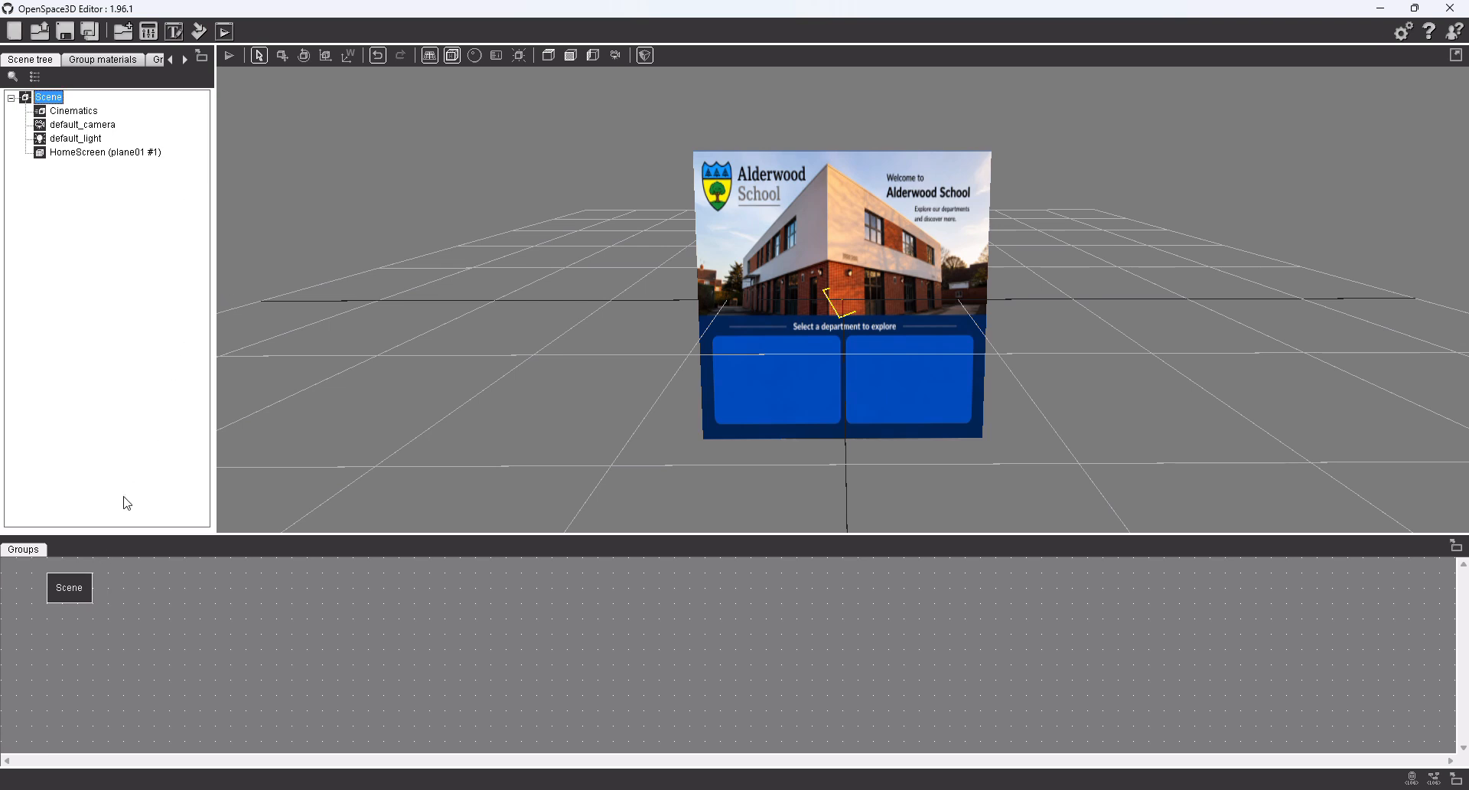
pyautogui.click(224, 32)
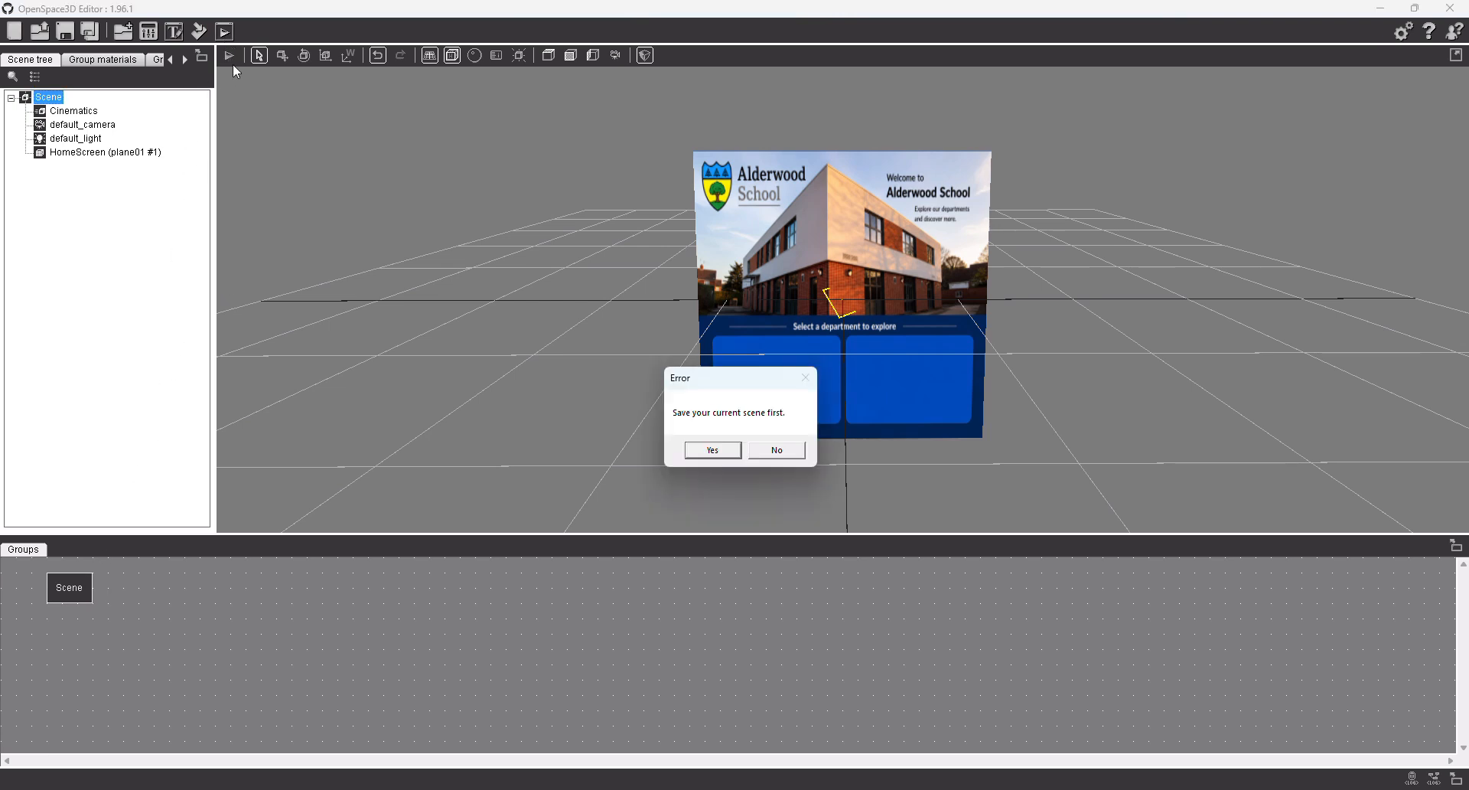
pyautogui.click(802, 450)
pyautogui.click(228, 59)
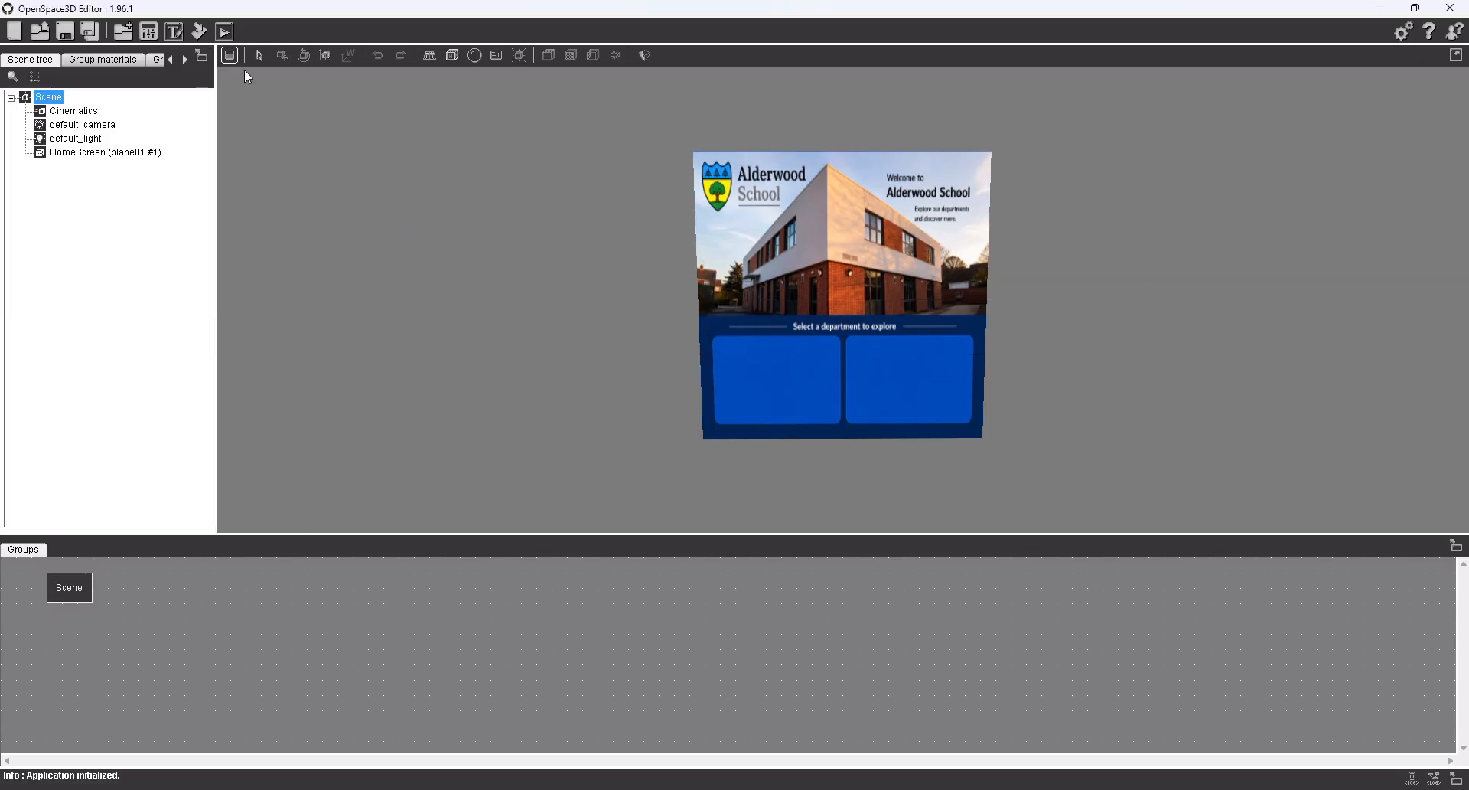
pyautogui.moveTo(695, 335); pyautogui.dragTo(617, 325)
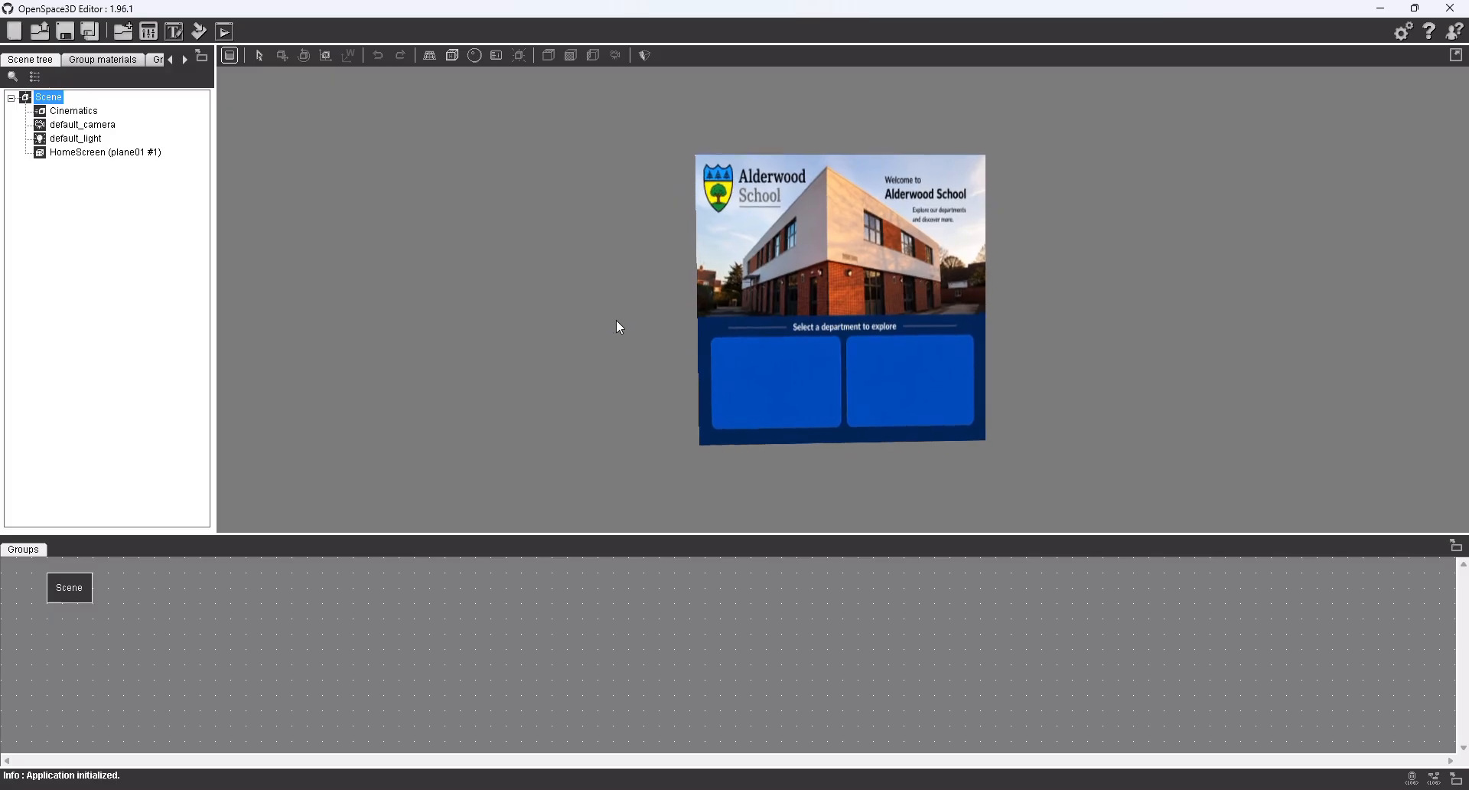
pyautogui.click(230, 55)
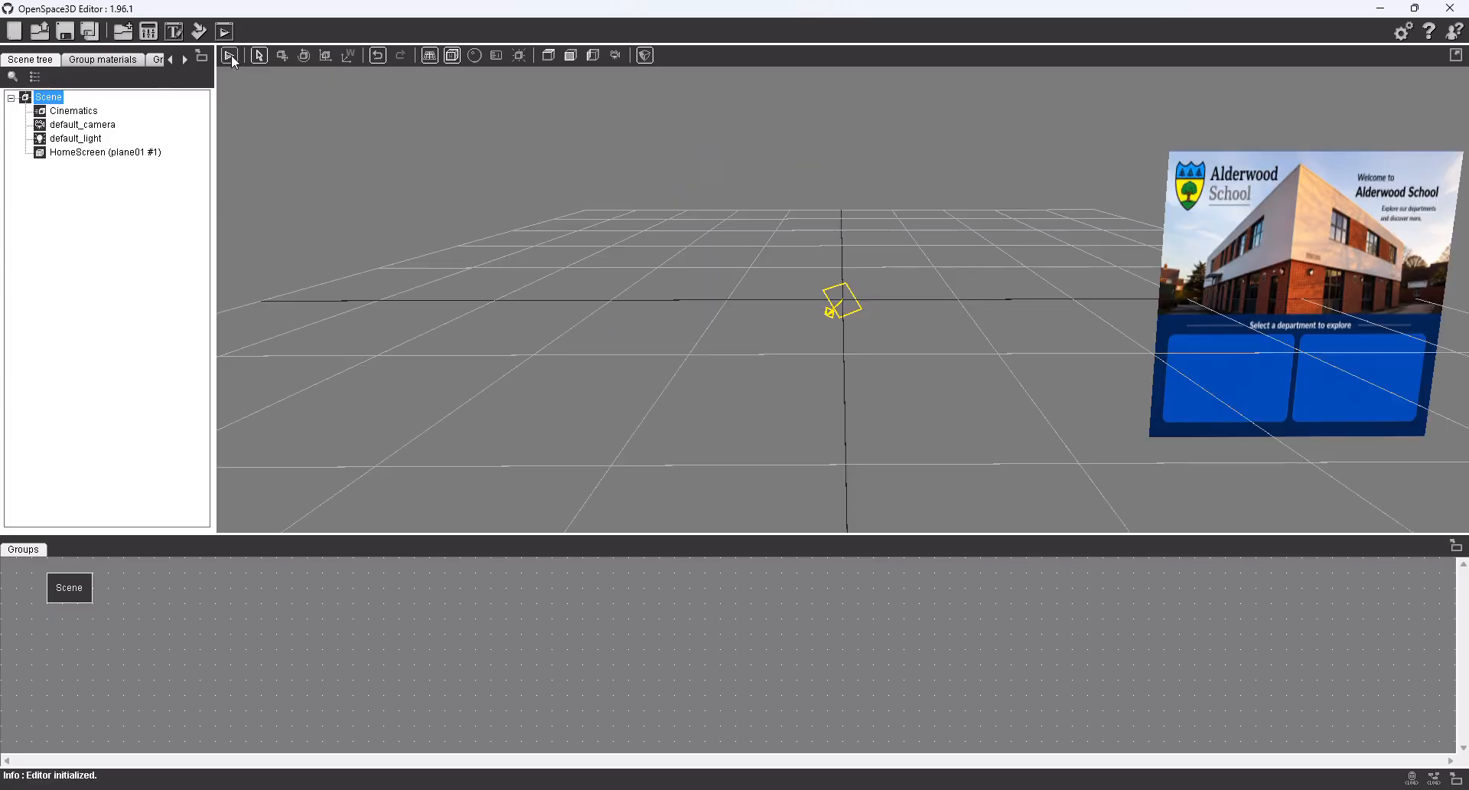
# Set the HomeScreen plane's local X position to 0 to centre it on the scene origin
pyautogui.moveTo(788, 322); pyautogui.dragTo(896, 364)
pyautogui.click(1194, 277)
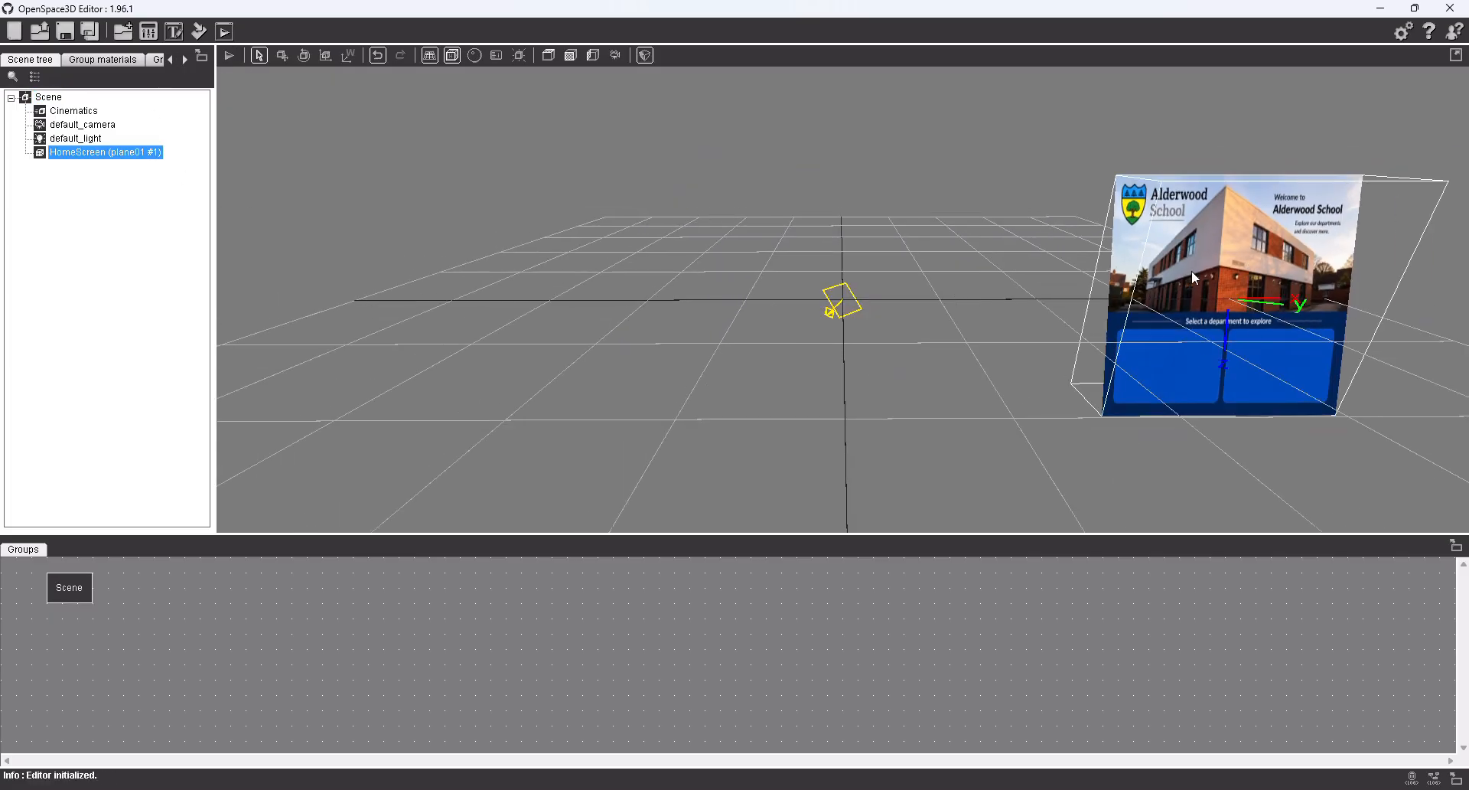
pyautogui.rightClick(82, 152)
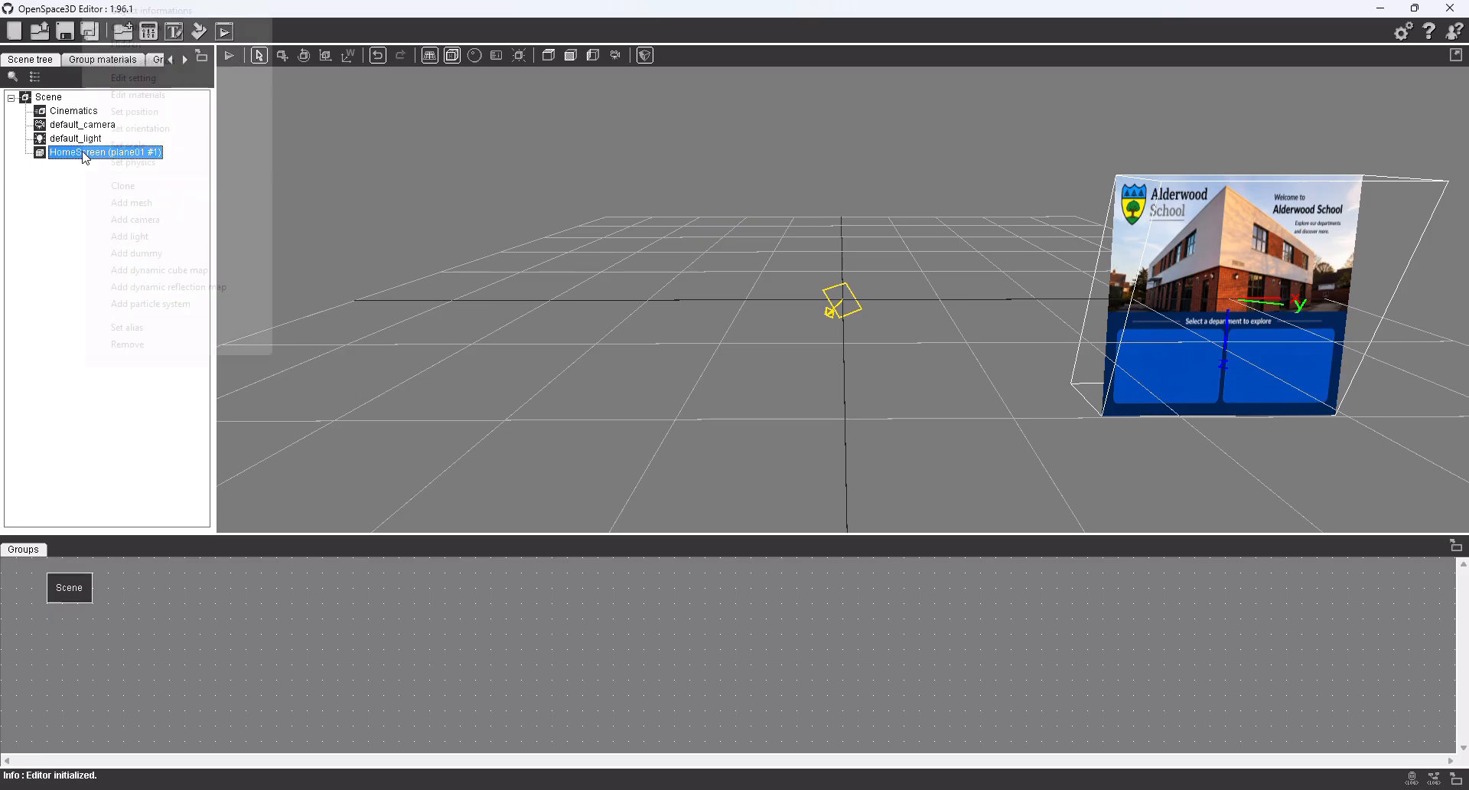
pyautogui.click(139, 146)
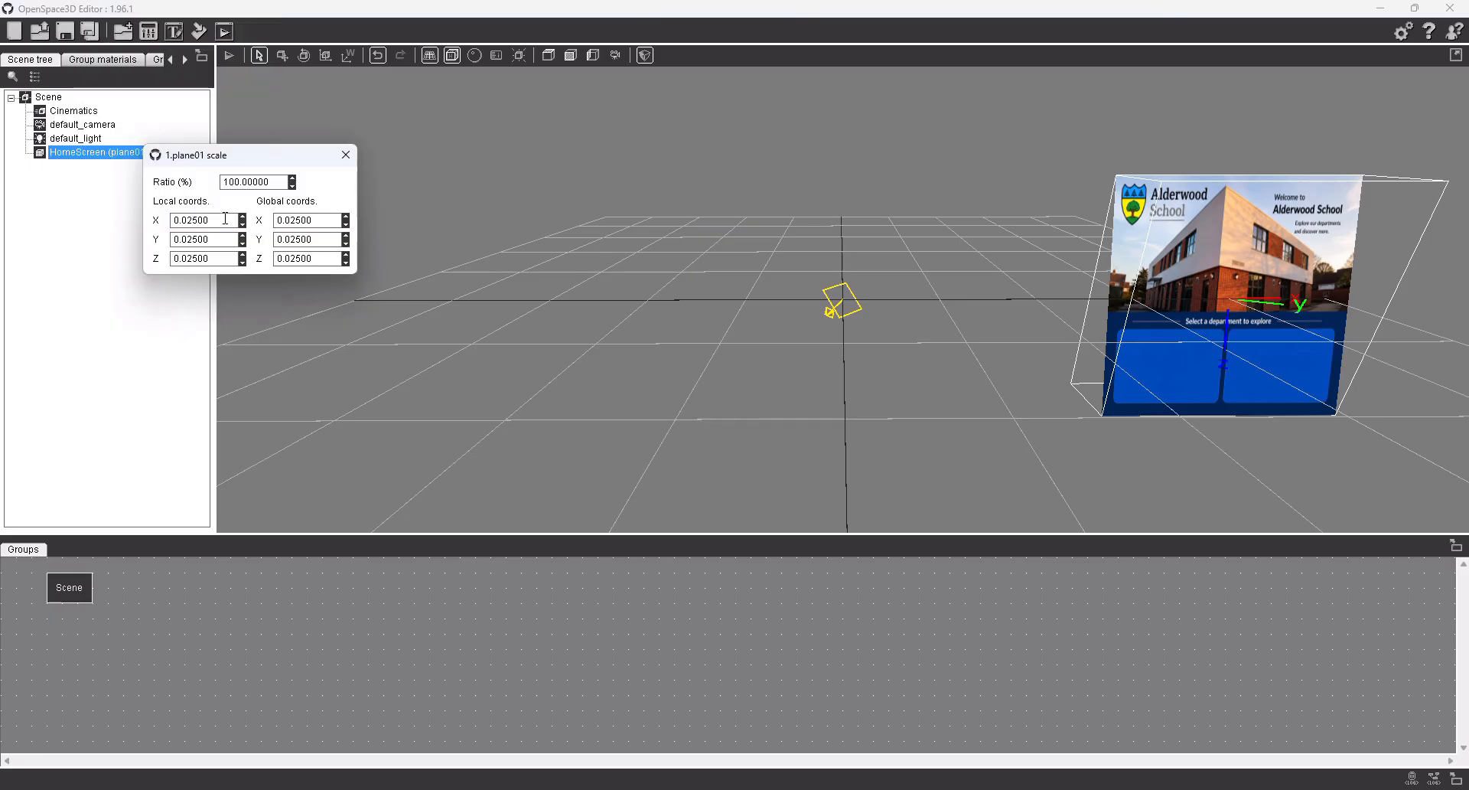
pyautogui.click(346, 154)
pyautogui.rightClick(122, 152)
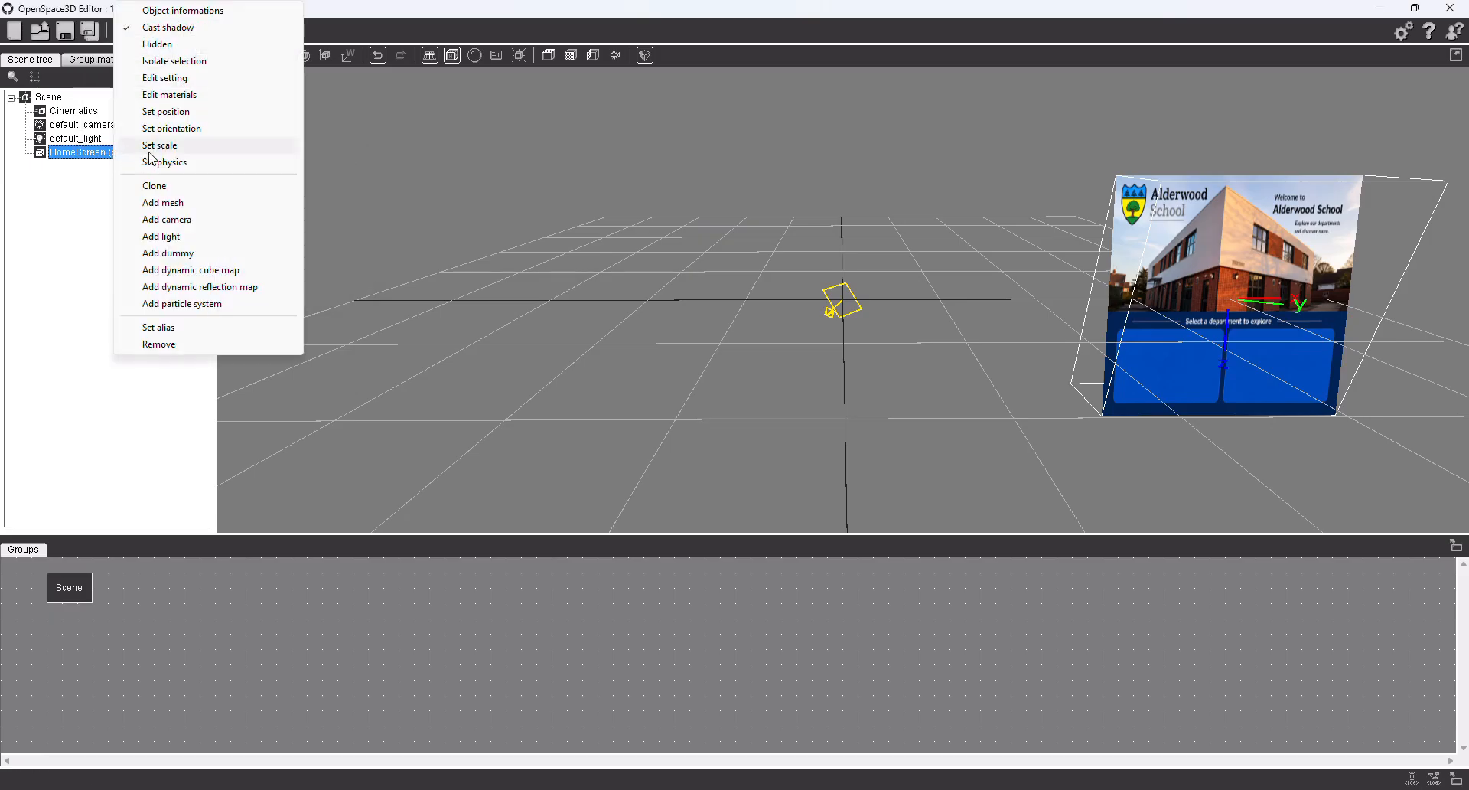
pyautogui.click(165, 114)
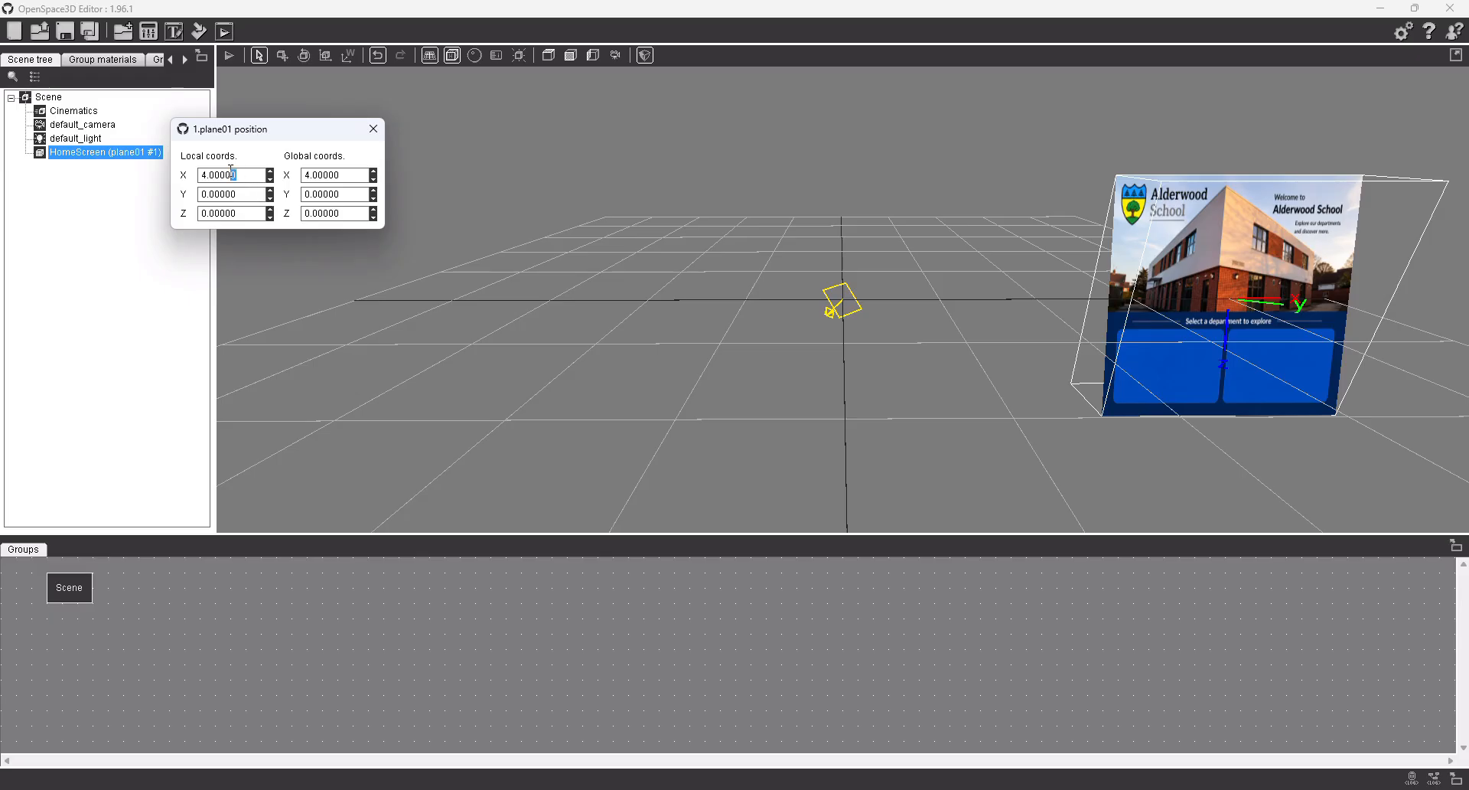
pyautogui.moveTo(231, 173); pyautogui.dragTo(201, 174)
pyautogui.write('0')
pyautogui.press('Return')
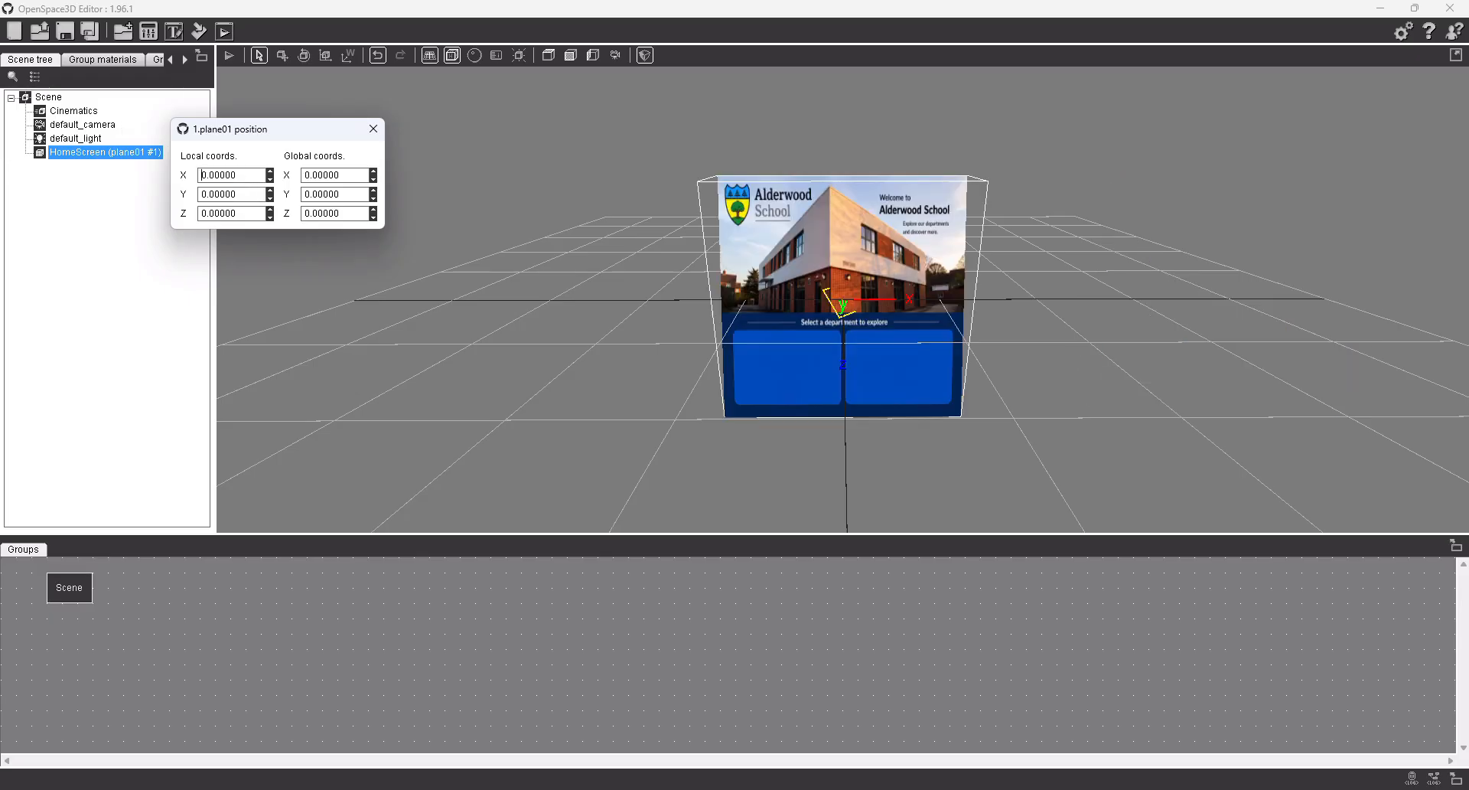
pyautogui.click(382, 128)
pyautogui.click(661, 296)
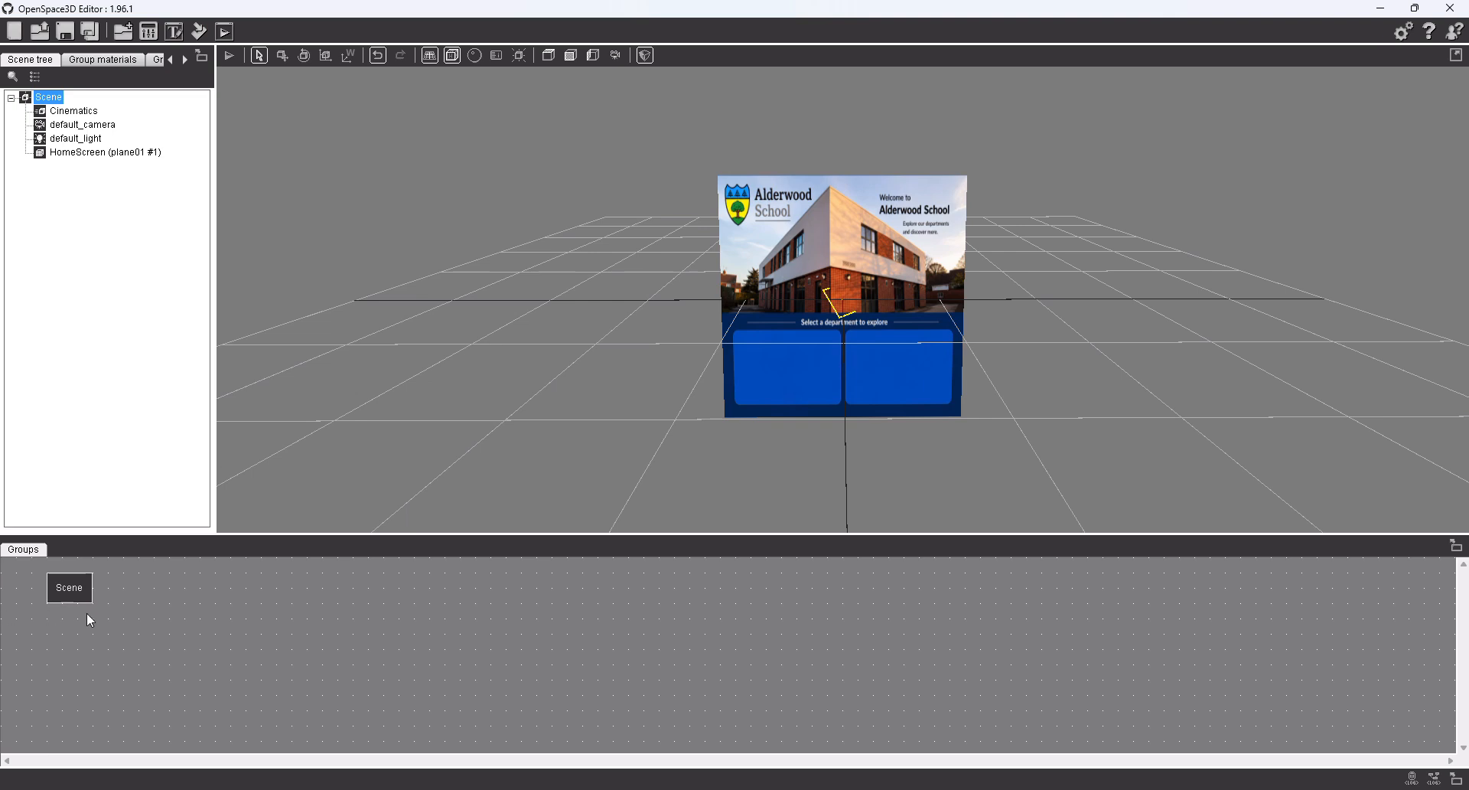
# Open the Scene group and add an AR capture plugIT from the input plugITs
pyautogui.rightClick(144, 581)
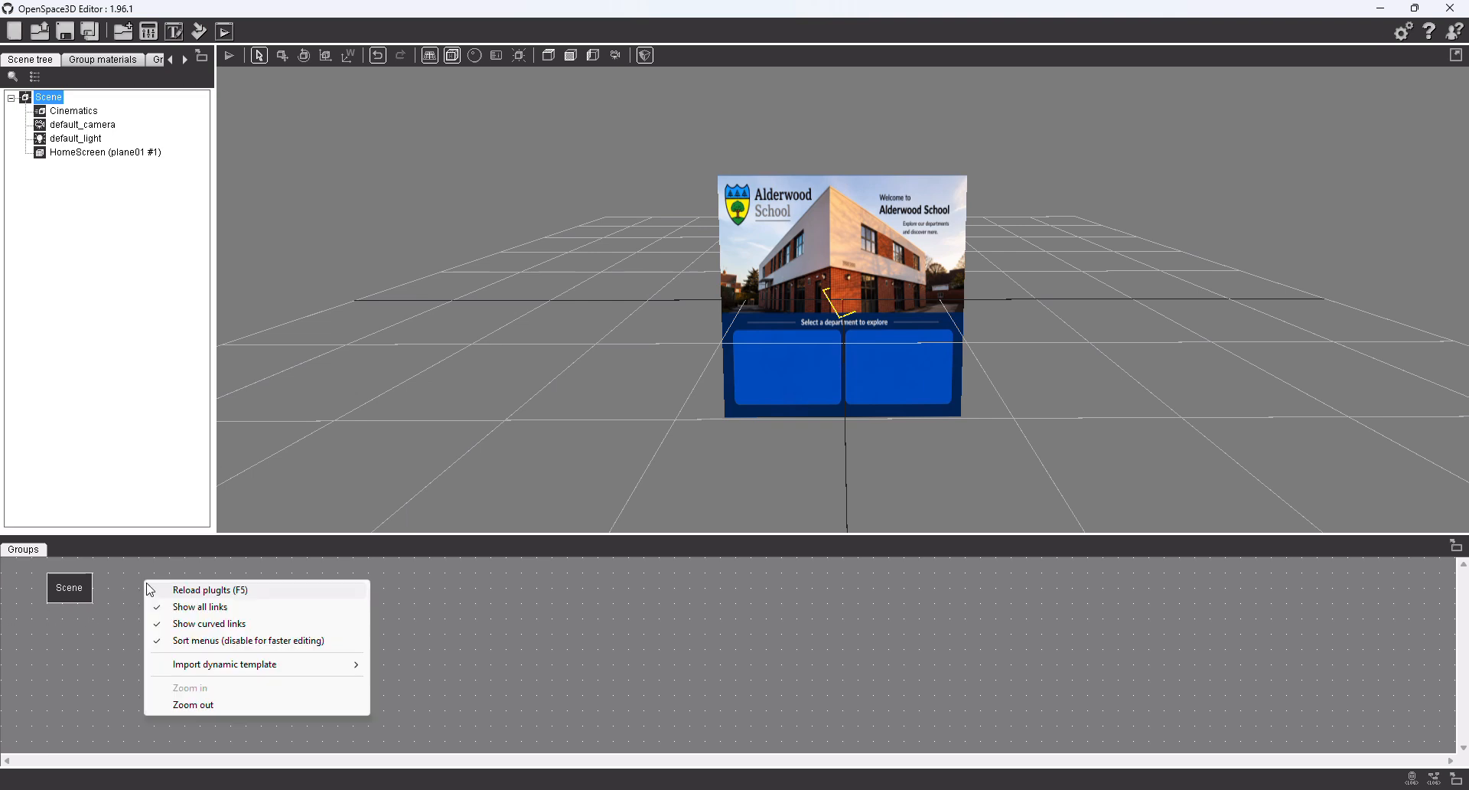
pyautogui.click(105, 586)
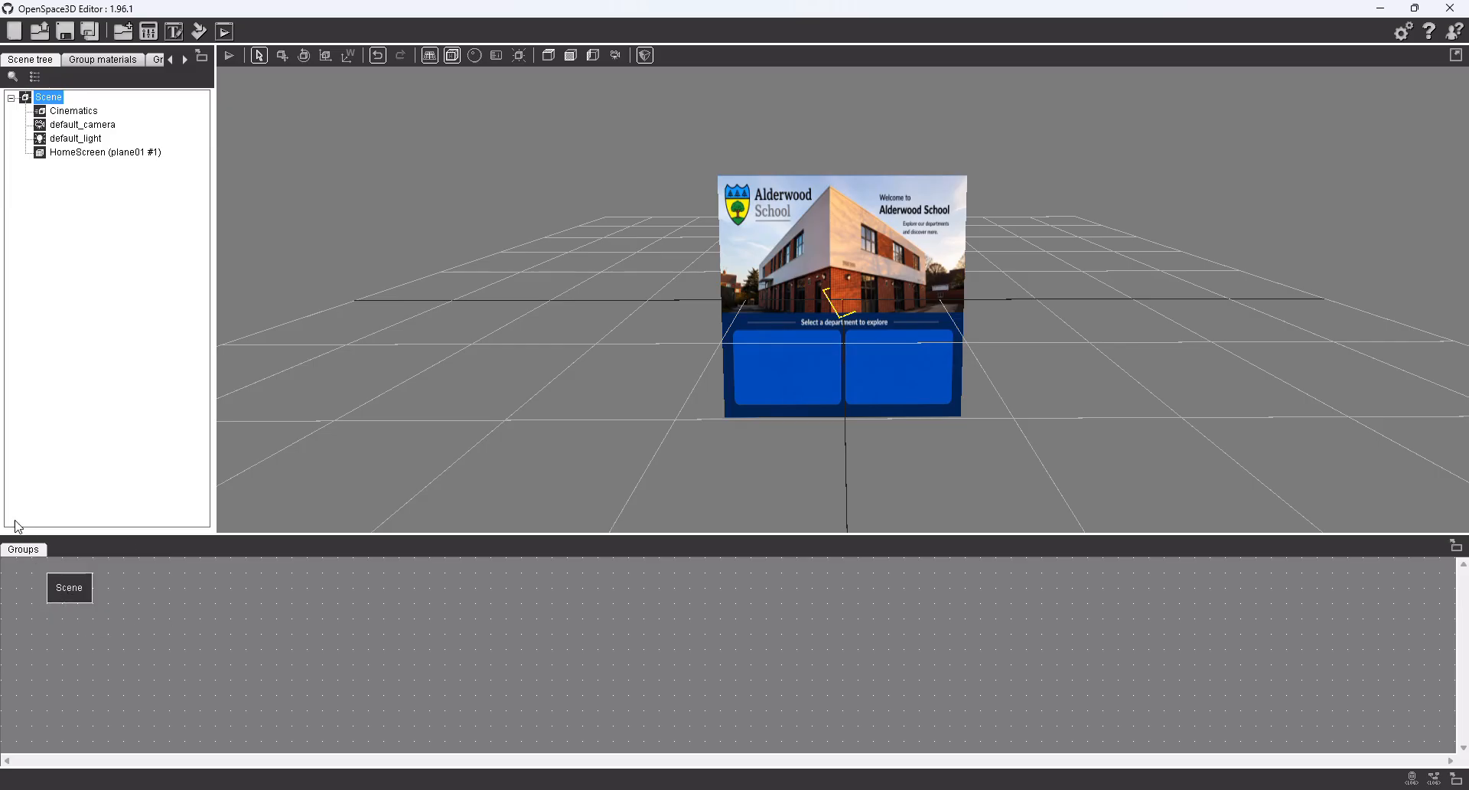
pyautogui.doubleClick(62, 578)
pyautogui.rightClick(75, 578)
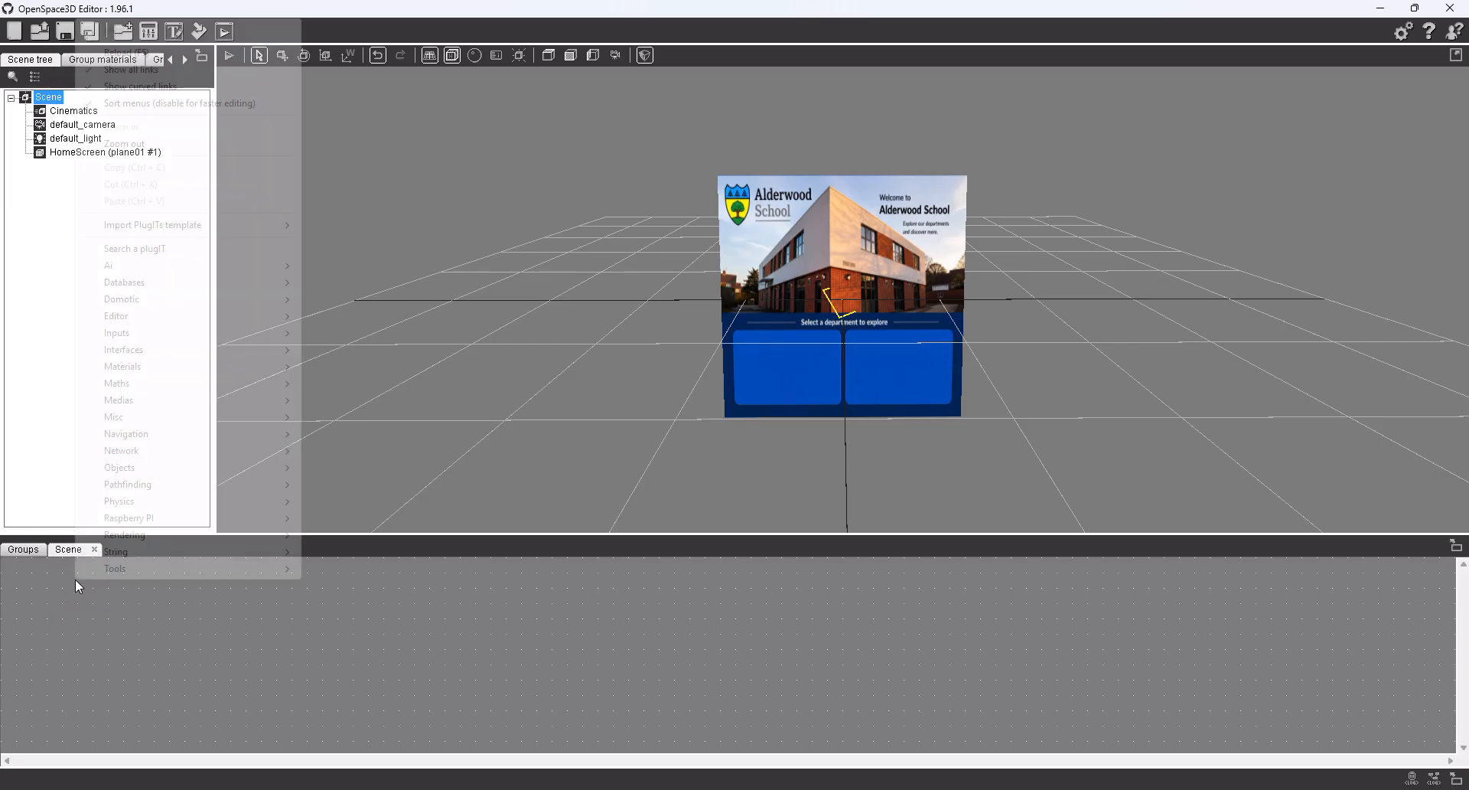
pyautogui.moveTo(128, 337)
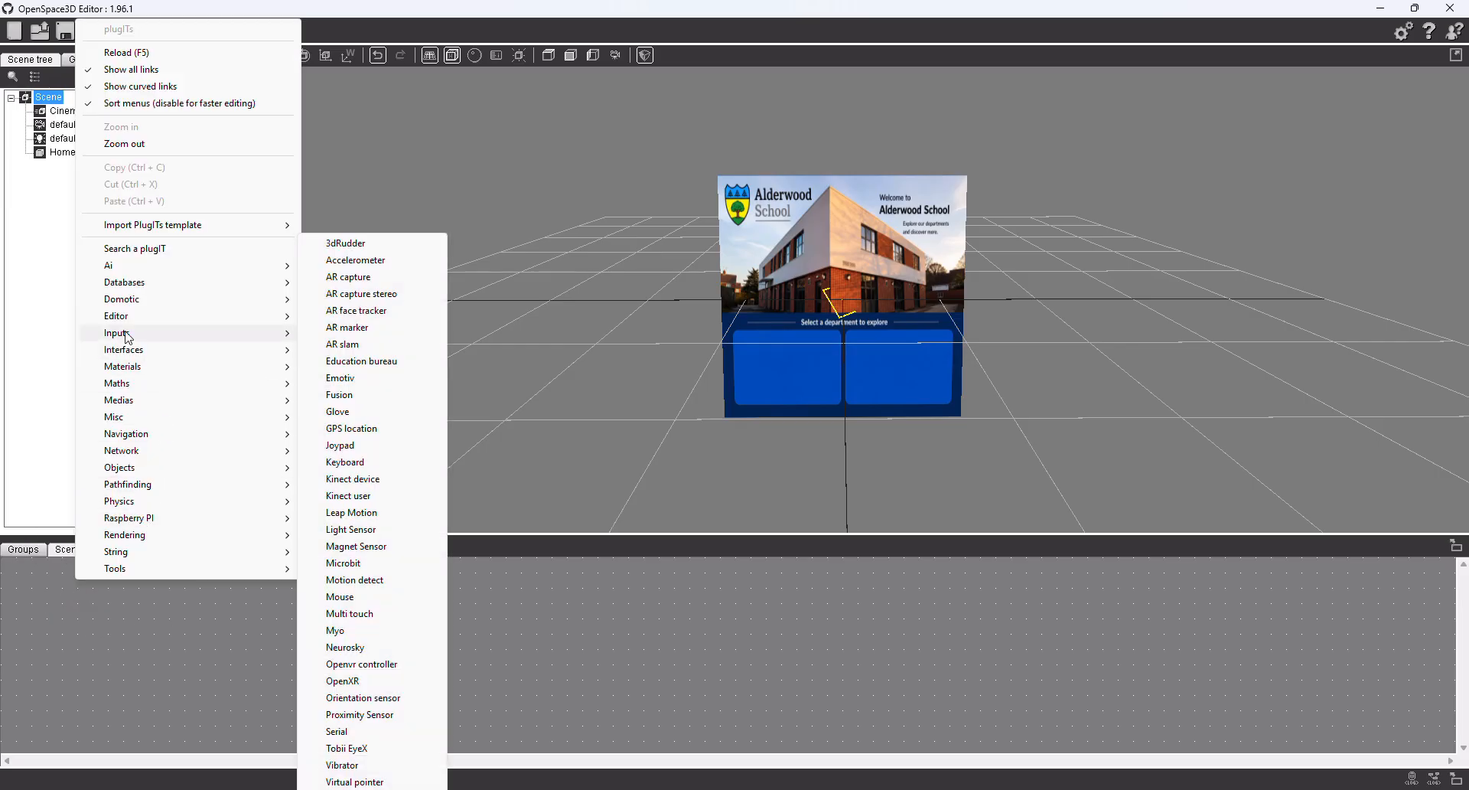
pyautogui.click(356, 277)
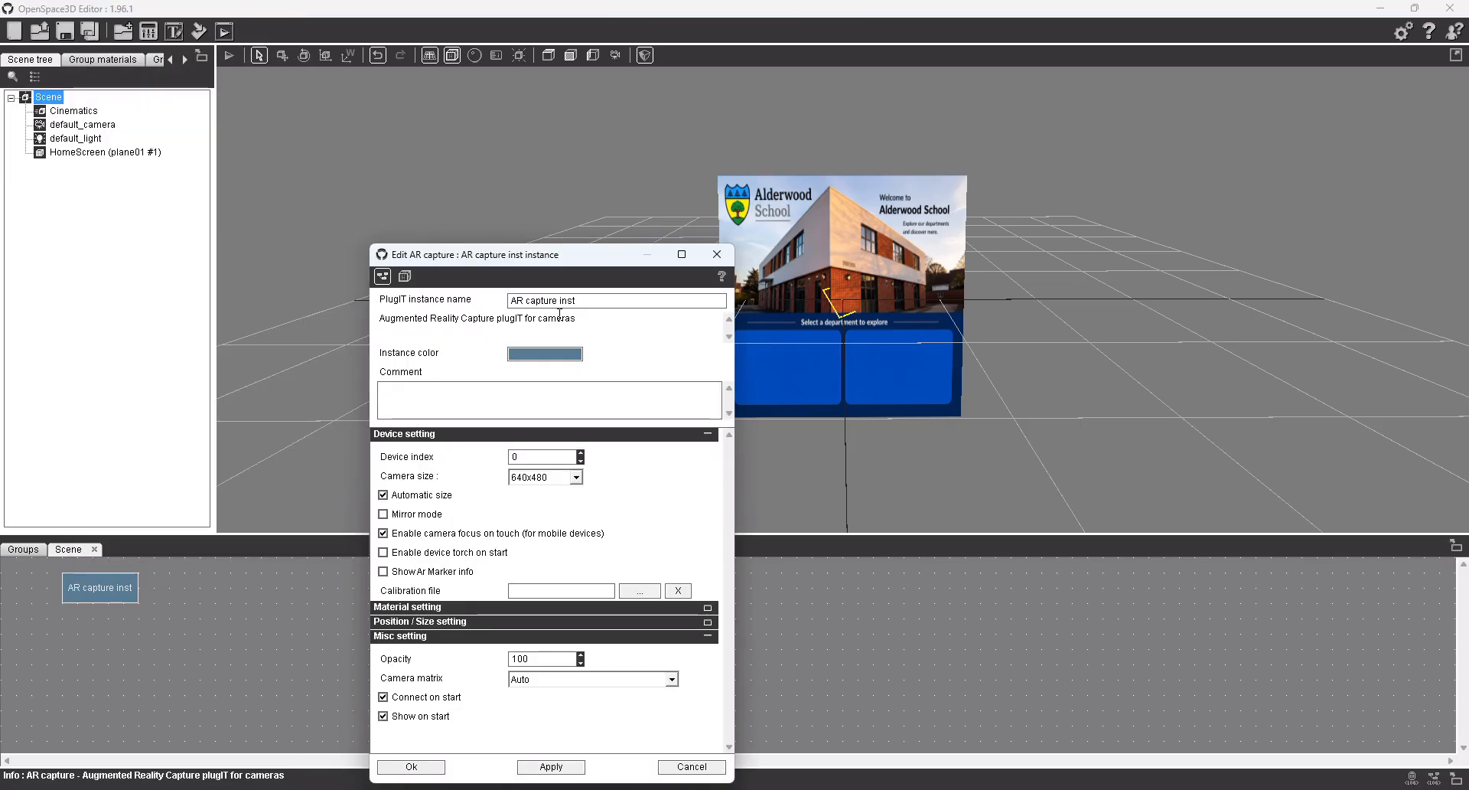
# Name the AR capture instance EnableCamera, give it the dark red instance colour 930c09, and apply the settings
pyautogui.write('EnableCamera')
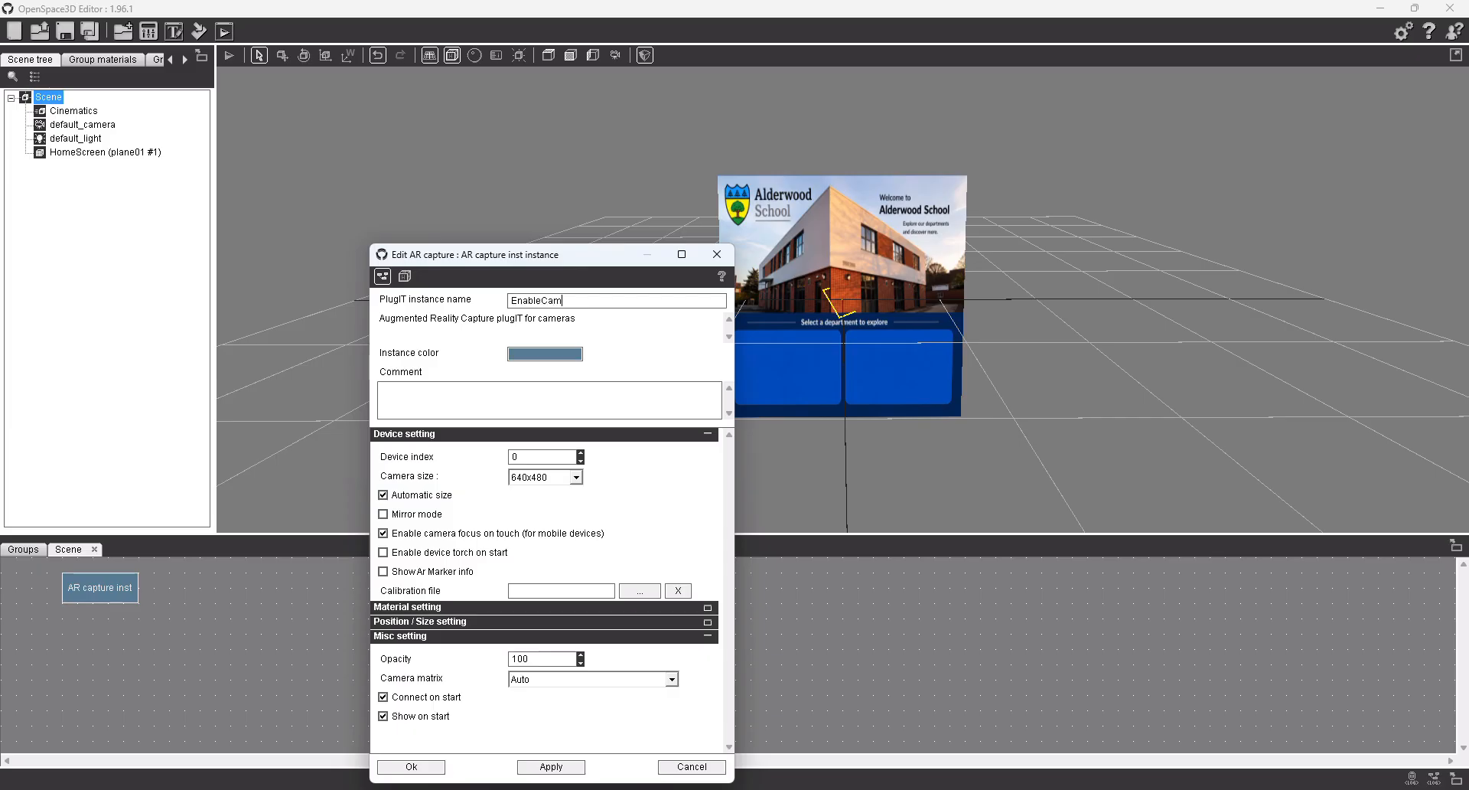
pyautogui.click(553, 354)
pyautogui.click(623, 440)
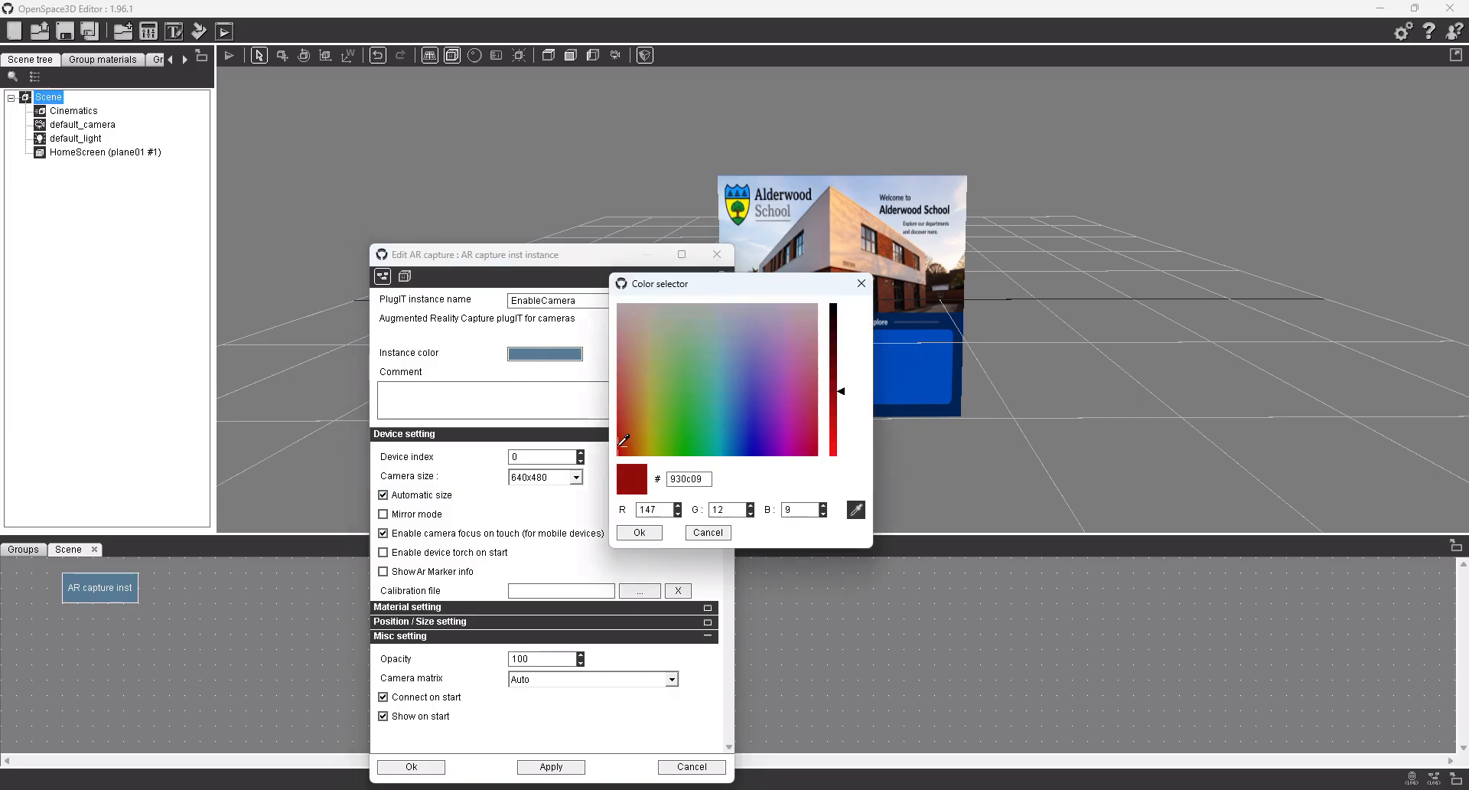
pyautogui.click(641, 531)
pyautogui.click(551, 766)
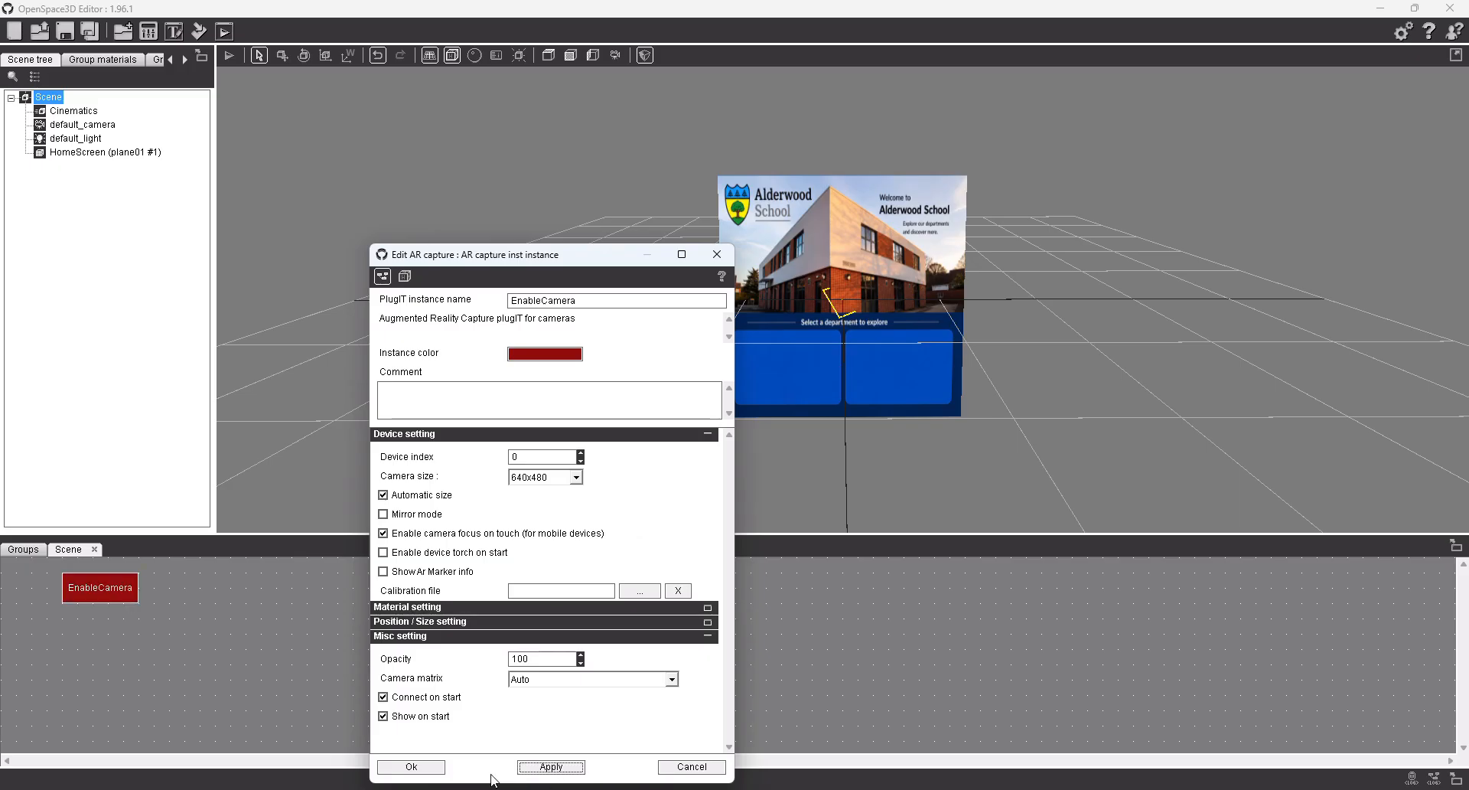
pyautogui.click(411, 766)
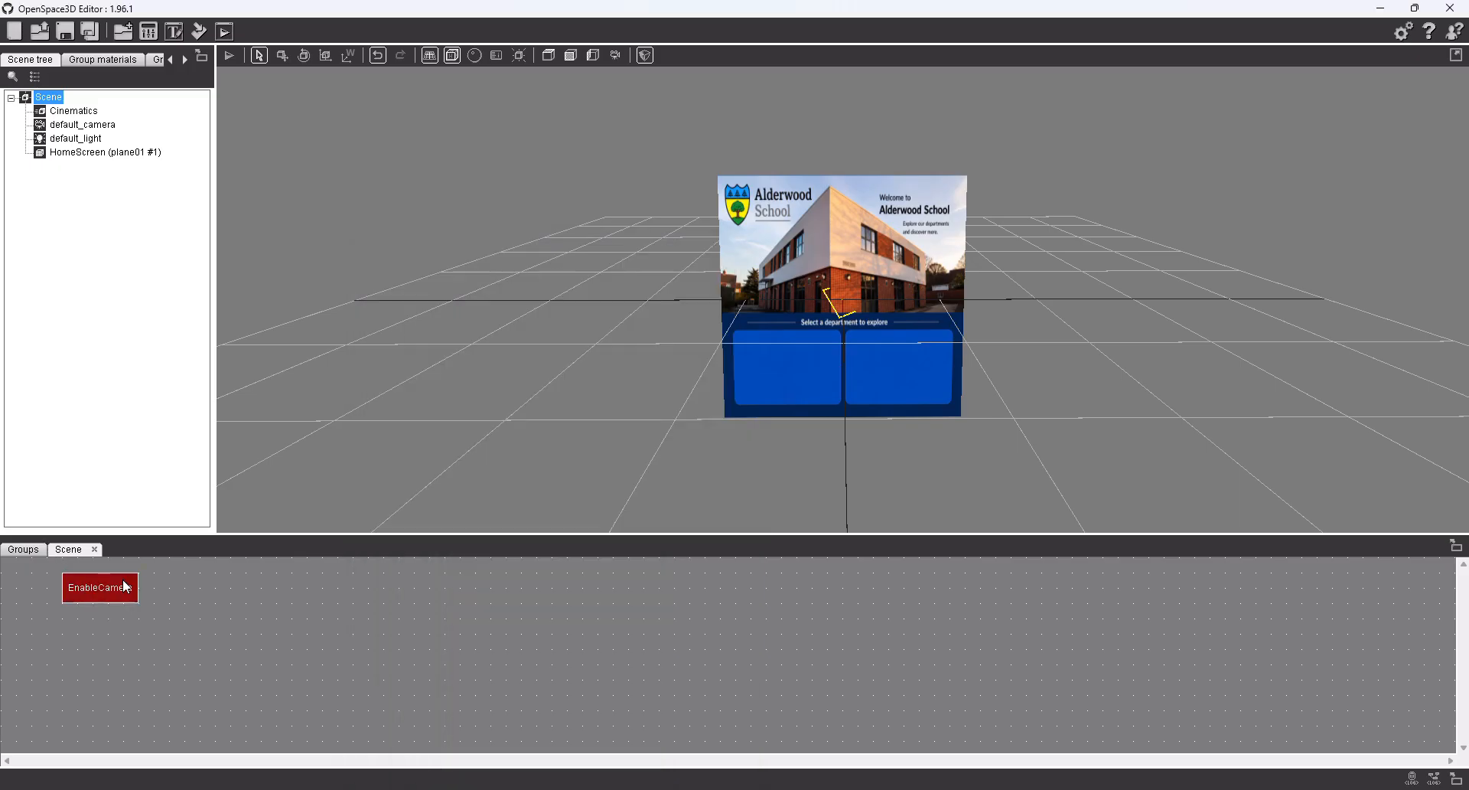
# Test the camera feed behind the HomeScreen plane in play mode and return to editing
pyautogui.click(229, 57)
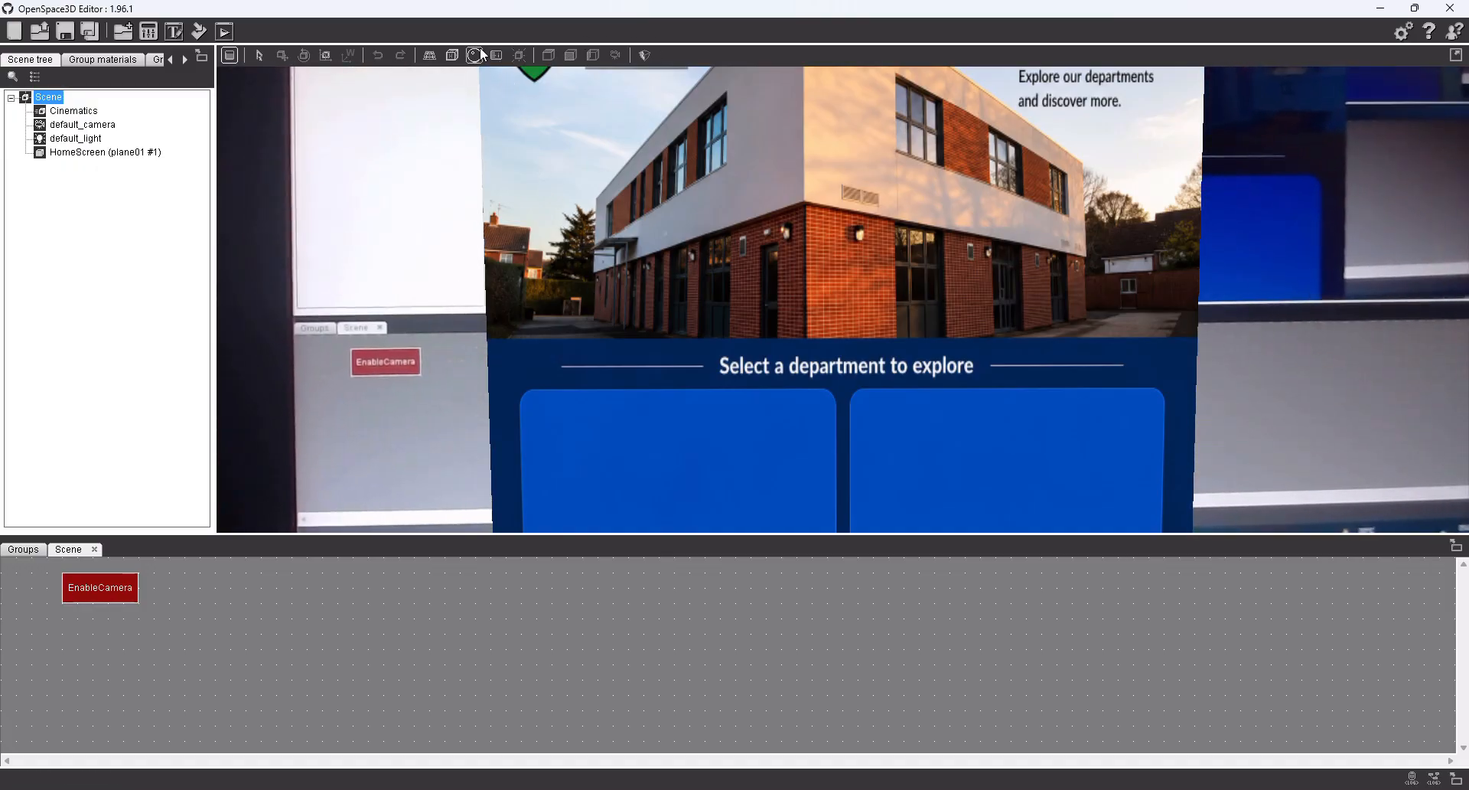
pyautogui.click(230, 55)
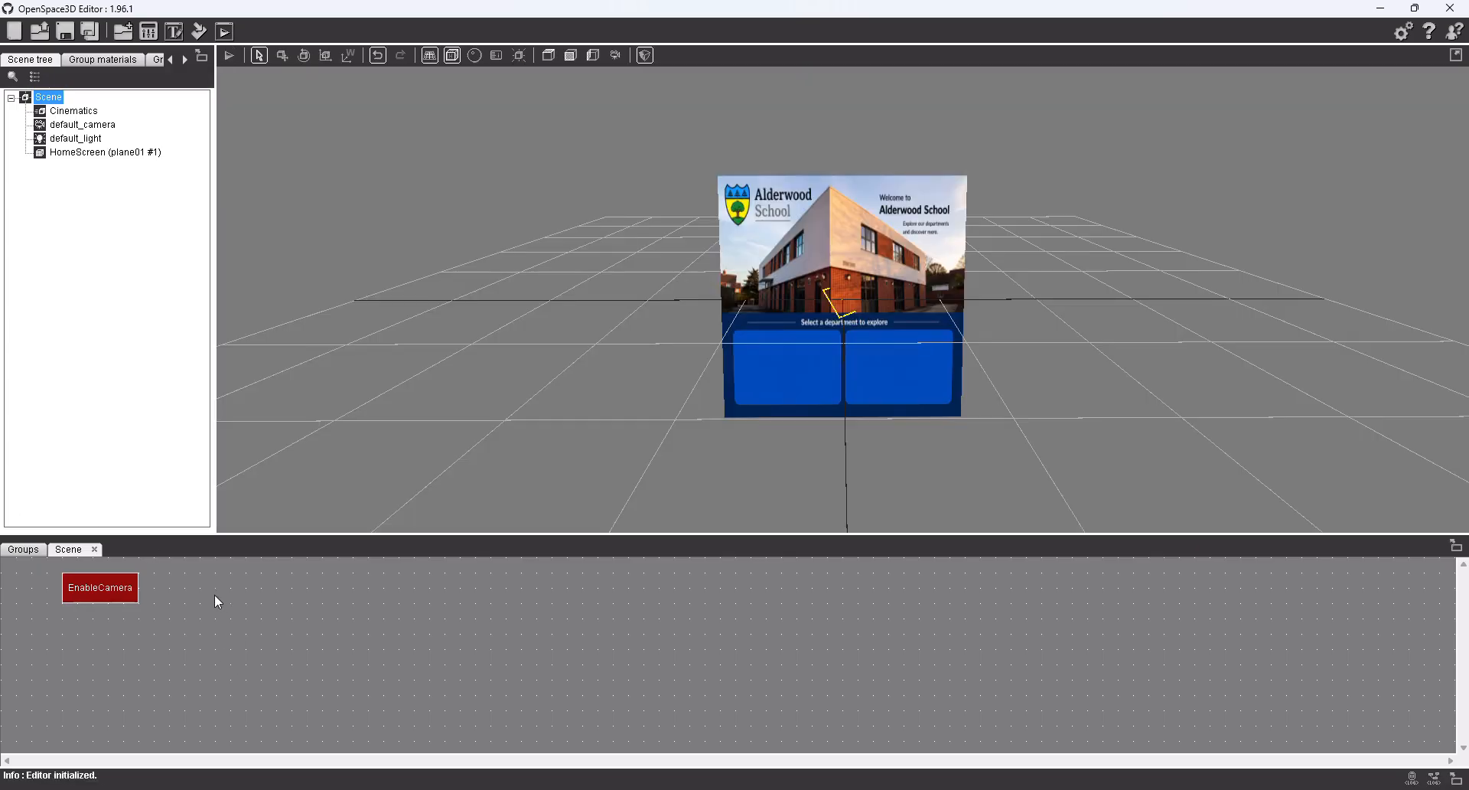
# Add an AR marker plugIT from the input plugITs and name its instance MarkerImage
pyautogui.rightClick(179, 577)
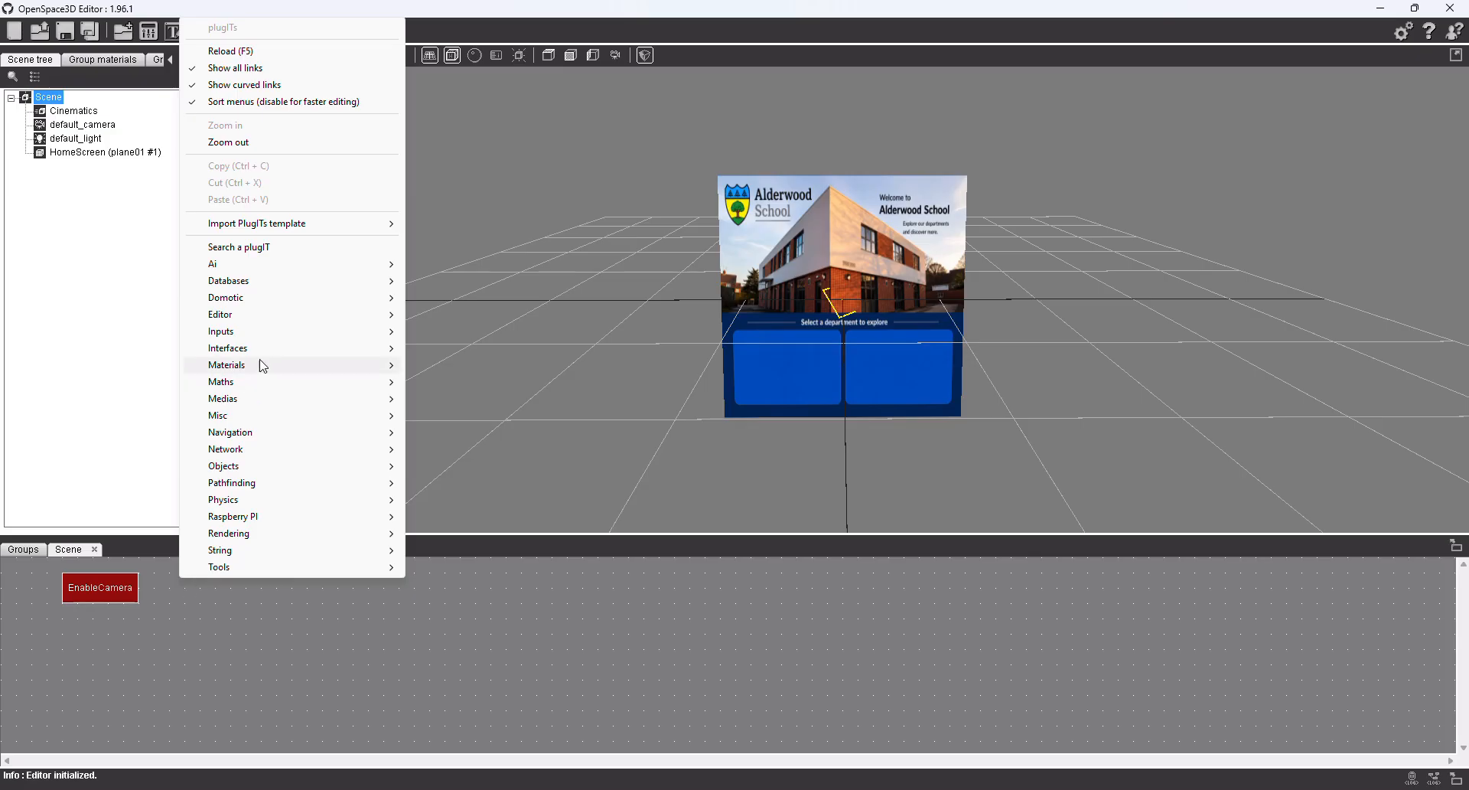
pyautogui.moveTo(255, 332)
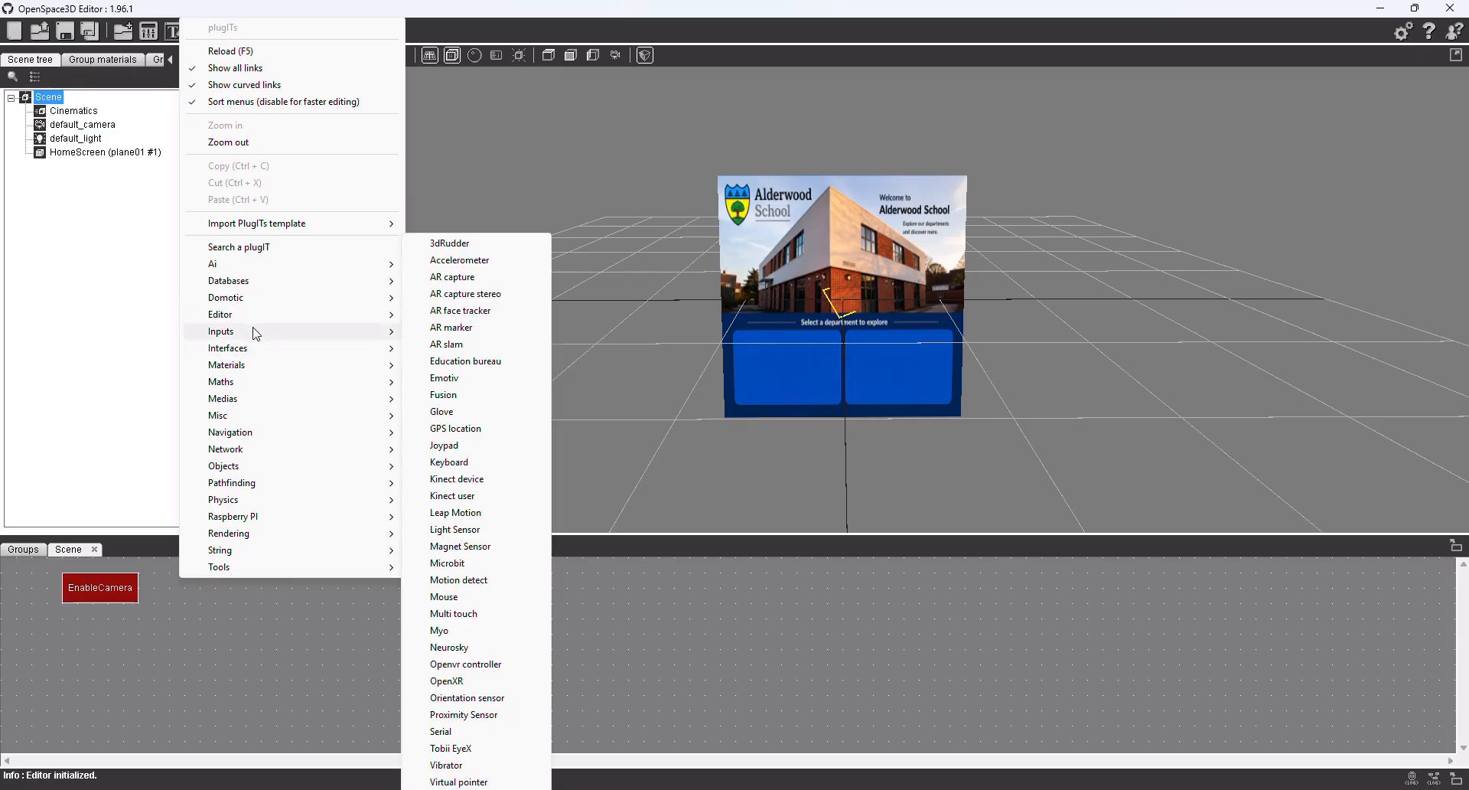
pyautogui.click(457, 327)
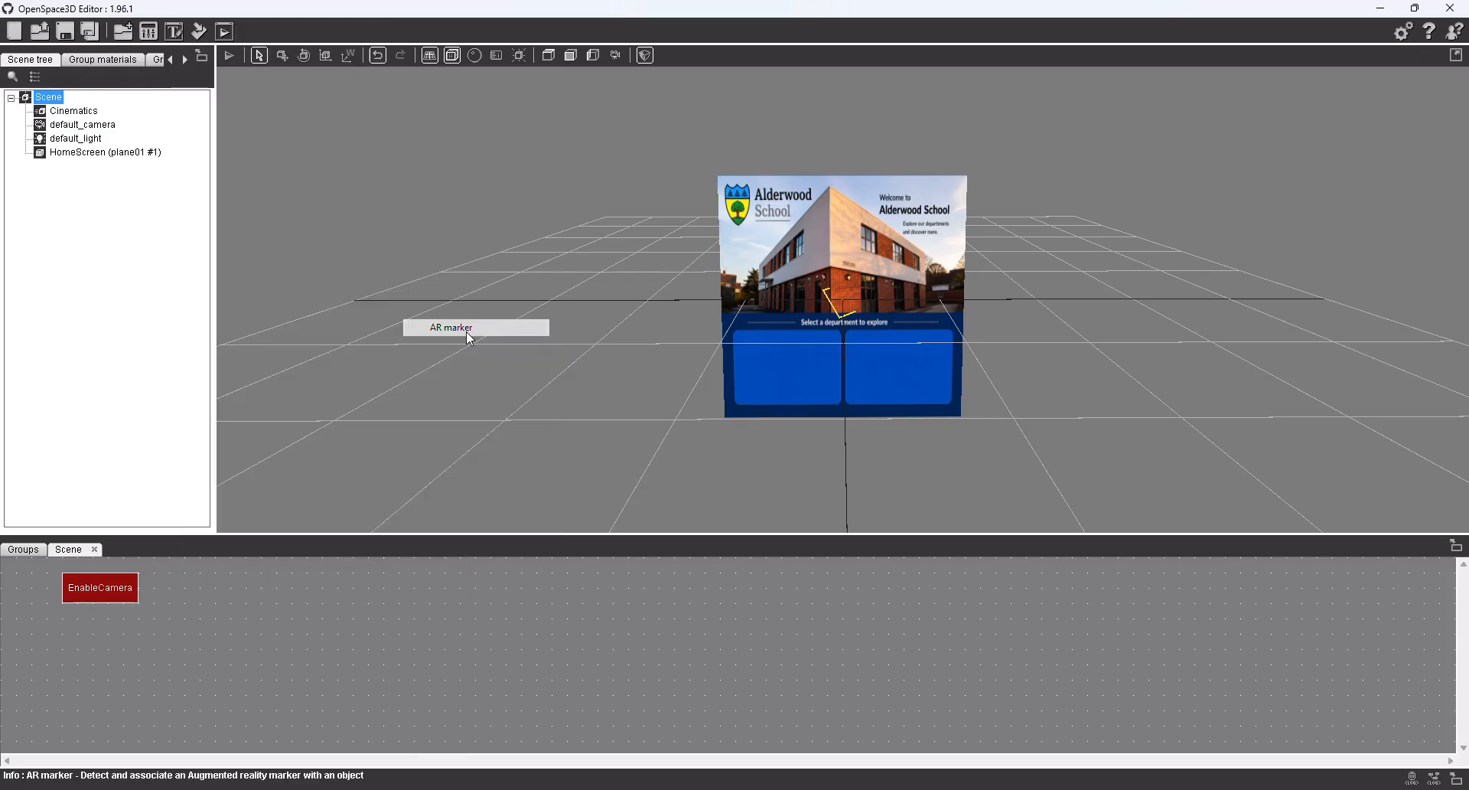
pyautogui.moveTo(691, 264); pyautogui.dragTo(575, 271)
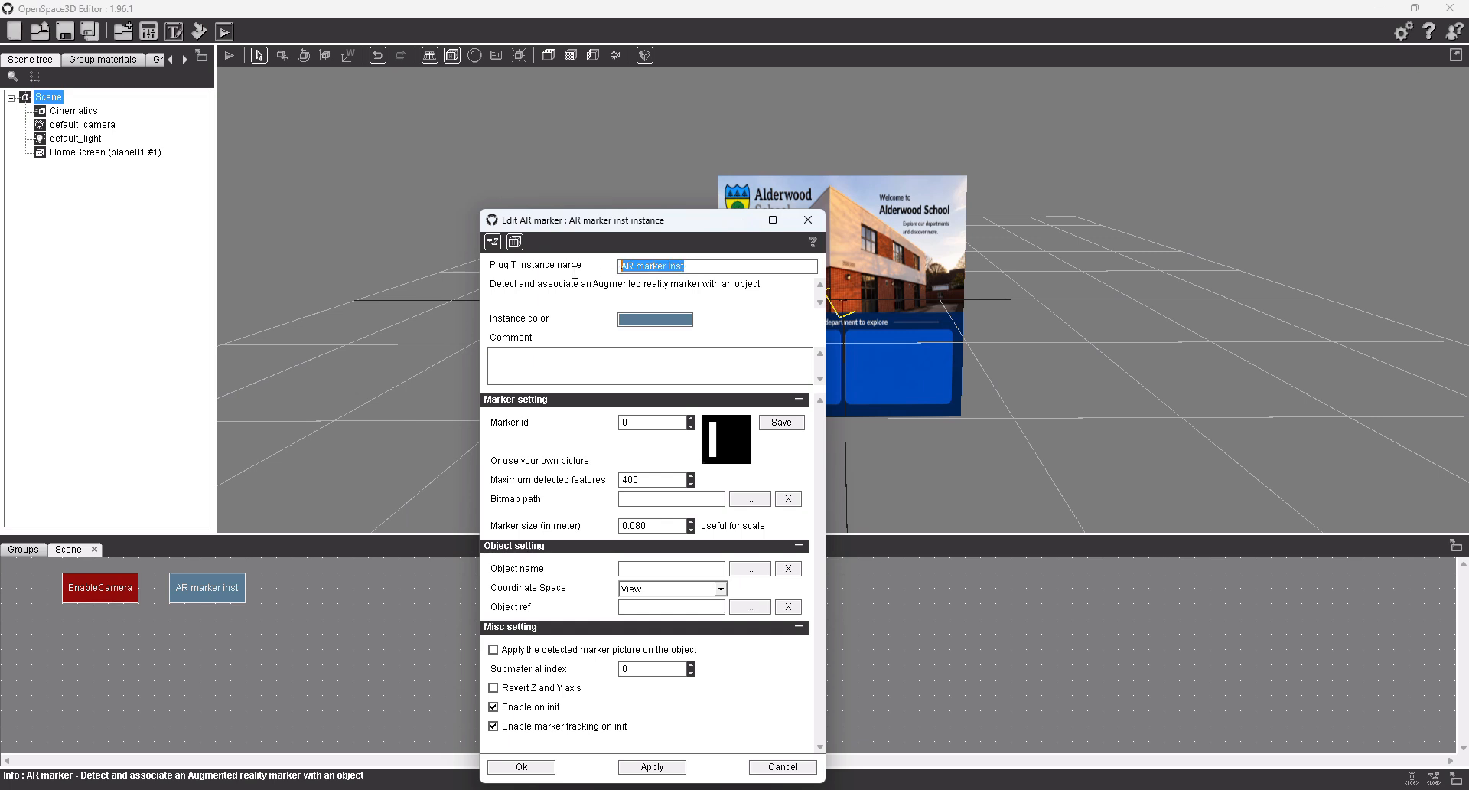
pyautogui.write('Marker')
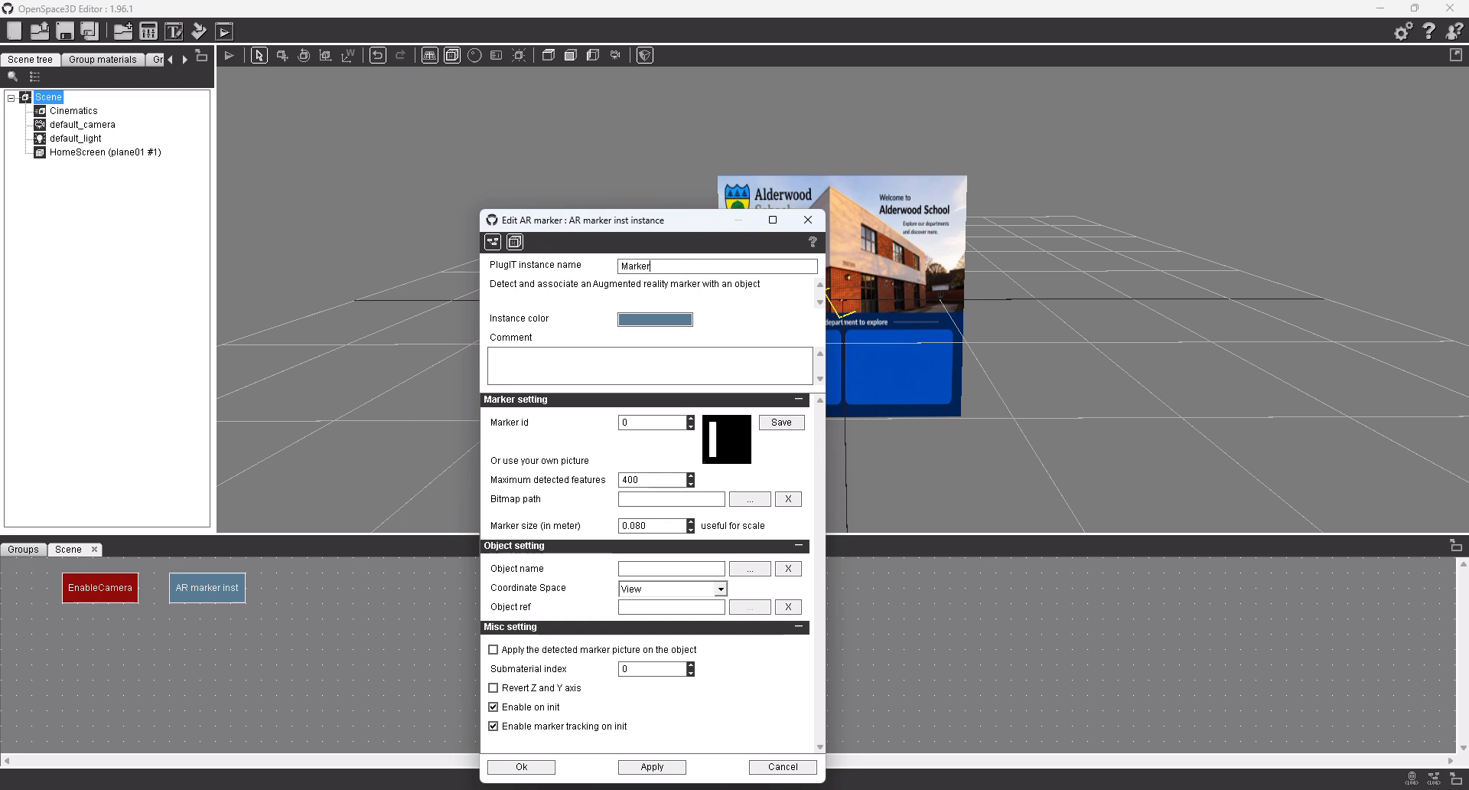
pyautogui.write('Image')
# Set the MarkerImage instance colour to olive green
pyautogui.click(655, 319)
pyautogui.click(629, 424)
pyautogui.moveTo(633, 419)
pyautogui.mouseDown()
pyautogui.moveTo(646, 401)
pyautogui.moveTo(651, 410)
pyautogui.mouseUp()
pyautogui.click(643, 532)
# Step through the built-in marker ids to examine their patterns and go back to id 0
pyautogui.click(690, 419)
pyautogui.click(691, 419)
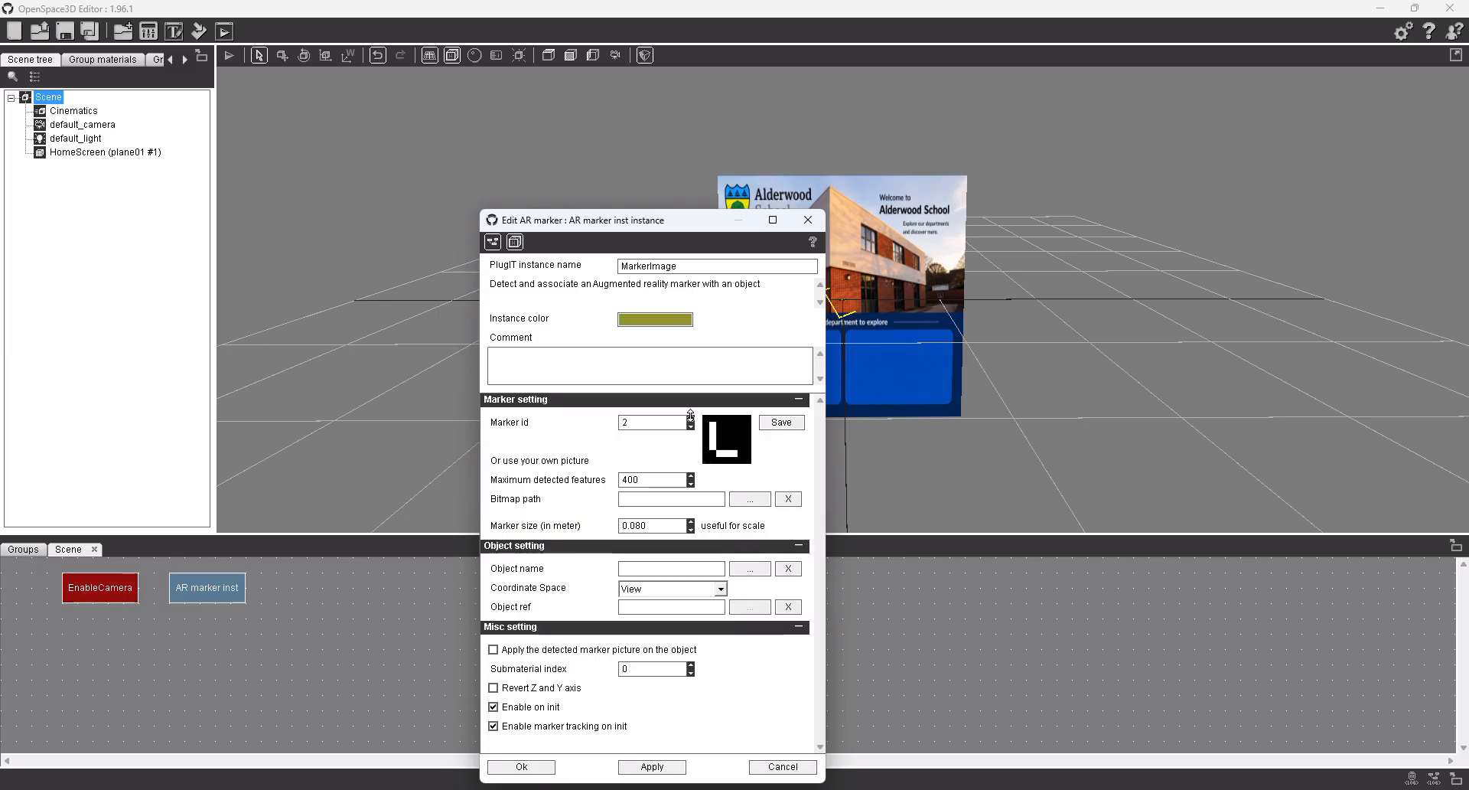
pyautogui.click(691, 419)
pyautogui.click(690, 418)
pyautogui.click(691, 419)
pyautogui.click(690, 418)
pyautogui.click(691, 425)
pyautogui.click(690, 426)
pyautogui.click(690, 425)
pyautogui.click(690, 425)
pyautogui.click(690, 425)
pyautogui.click(690, 425)
# Assign logo.bmp from the examples/School Scenario folder as the MarkerImage marker's own picture and let its features be trained
pyautogui.click(750, 499)
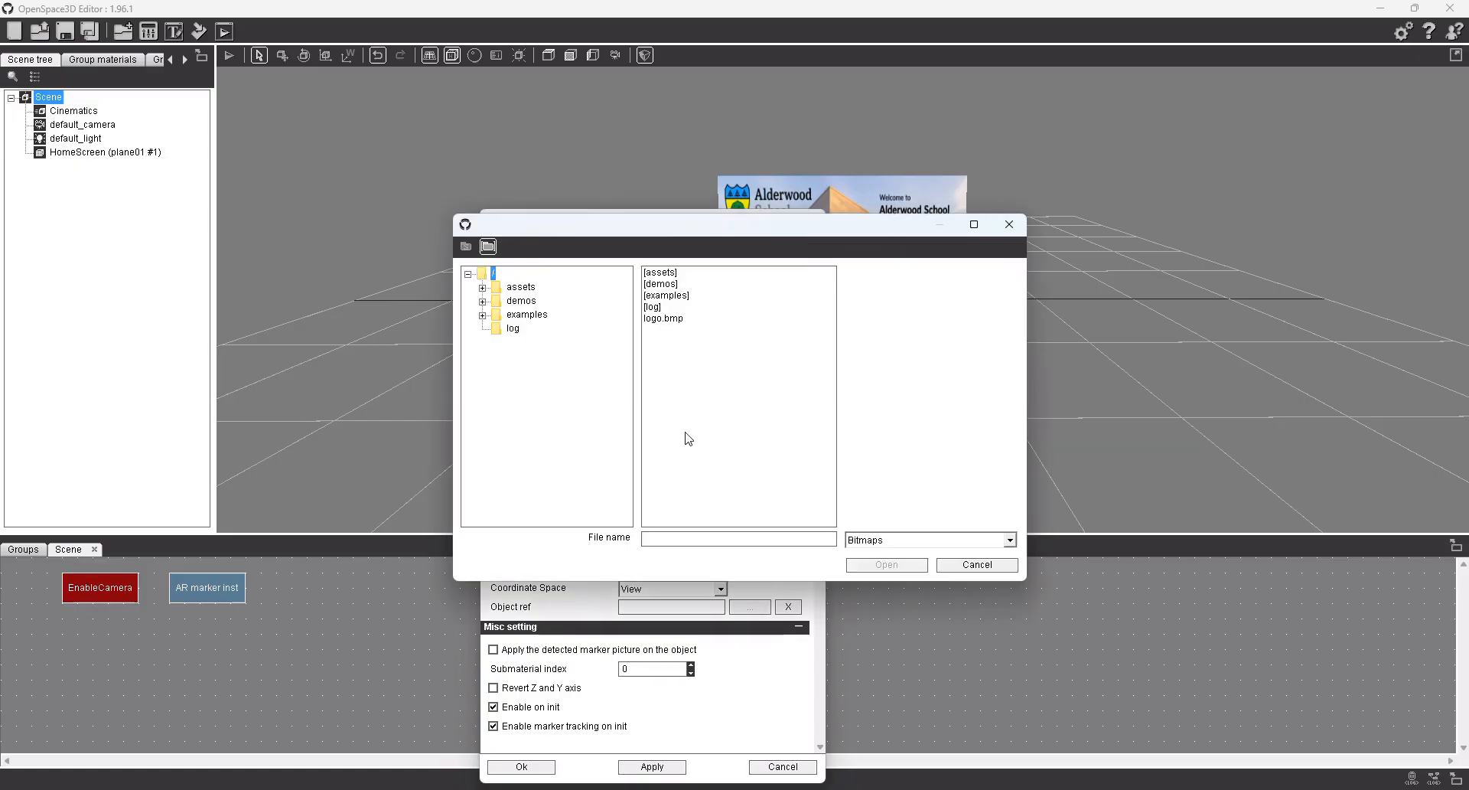
pyautogui.click(521, 315)
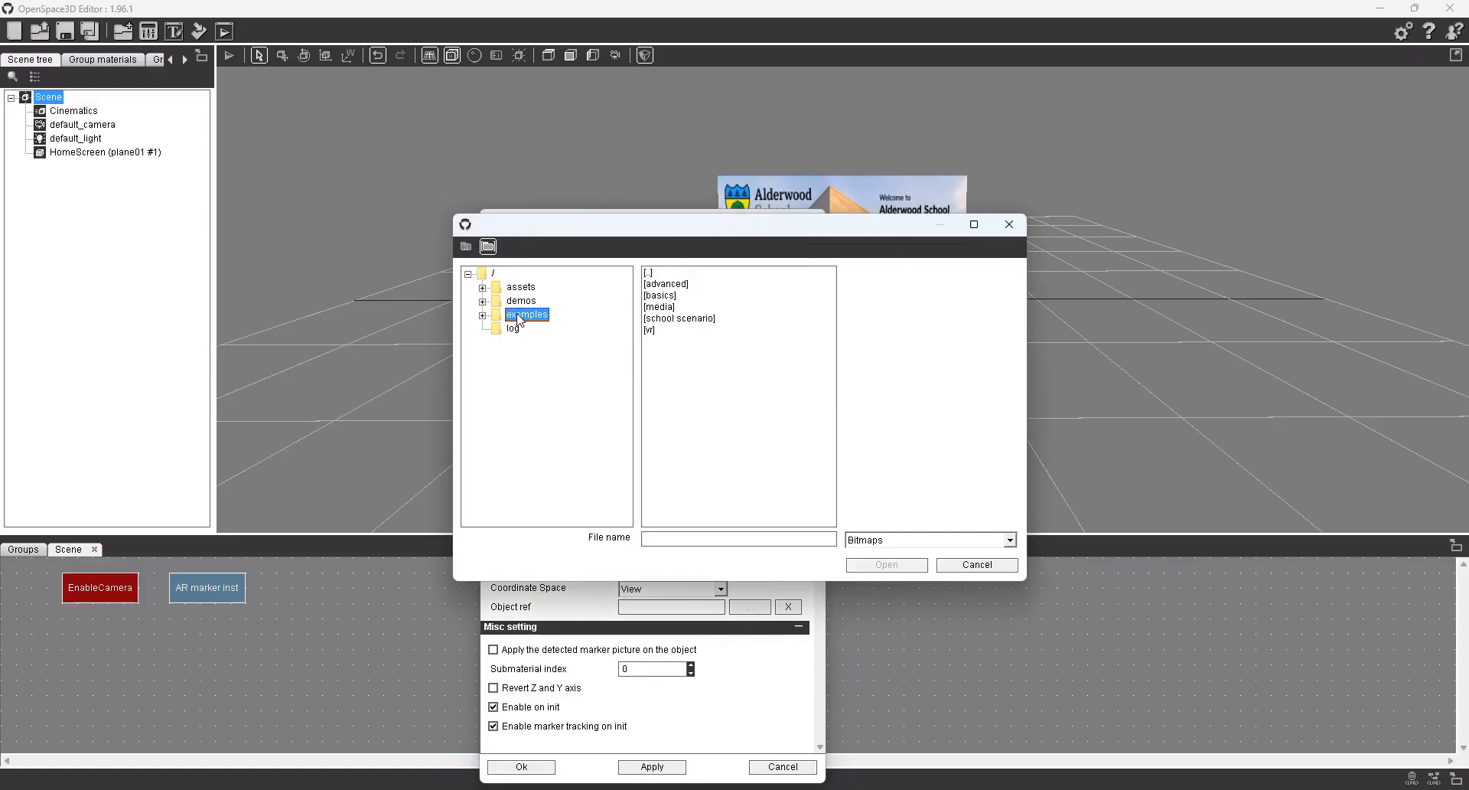
pyautogui.click(483, 315)
pyautogui.click(548, 331)
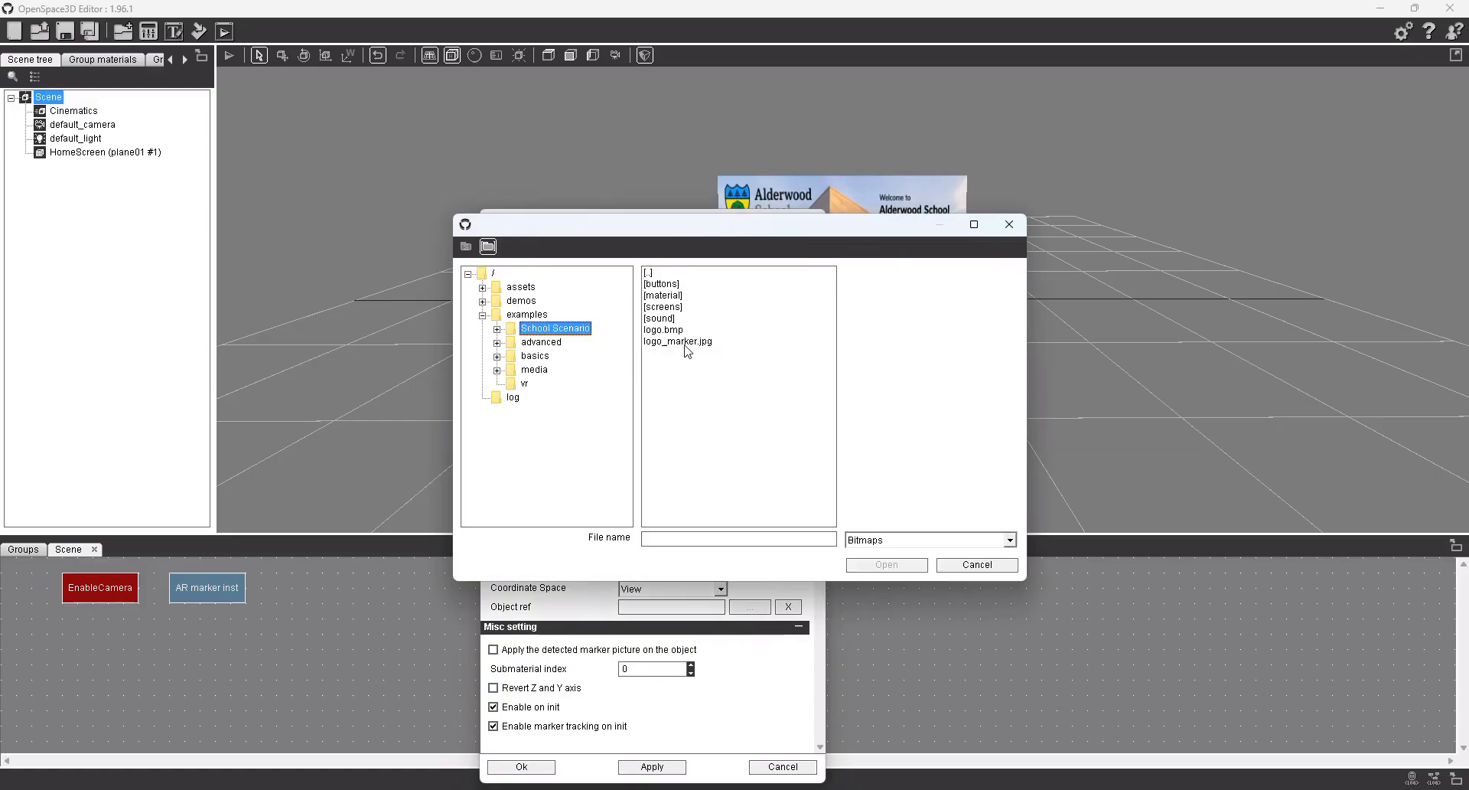
pyautogui.click(668, 330)
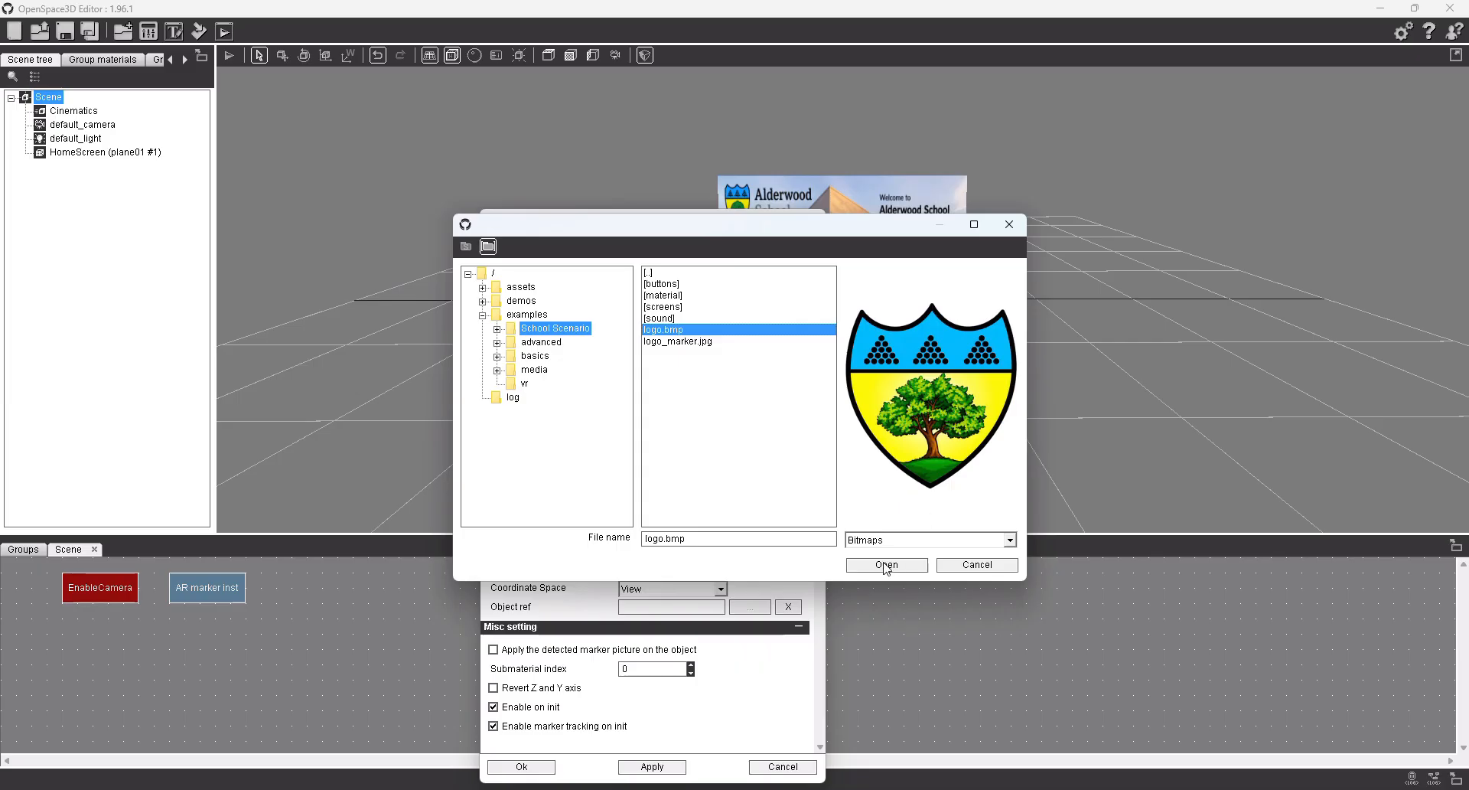
pyautogui.click(886, 566)
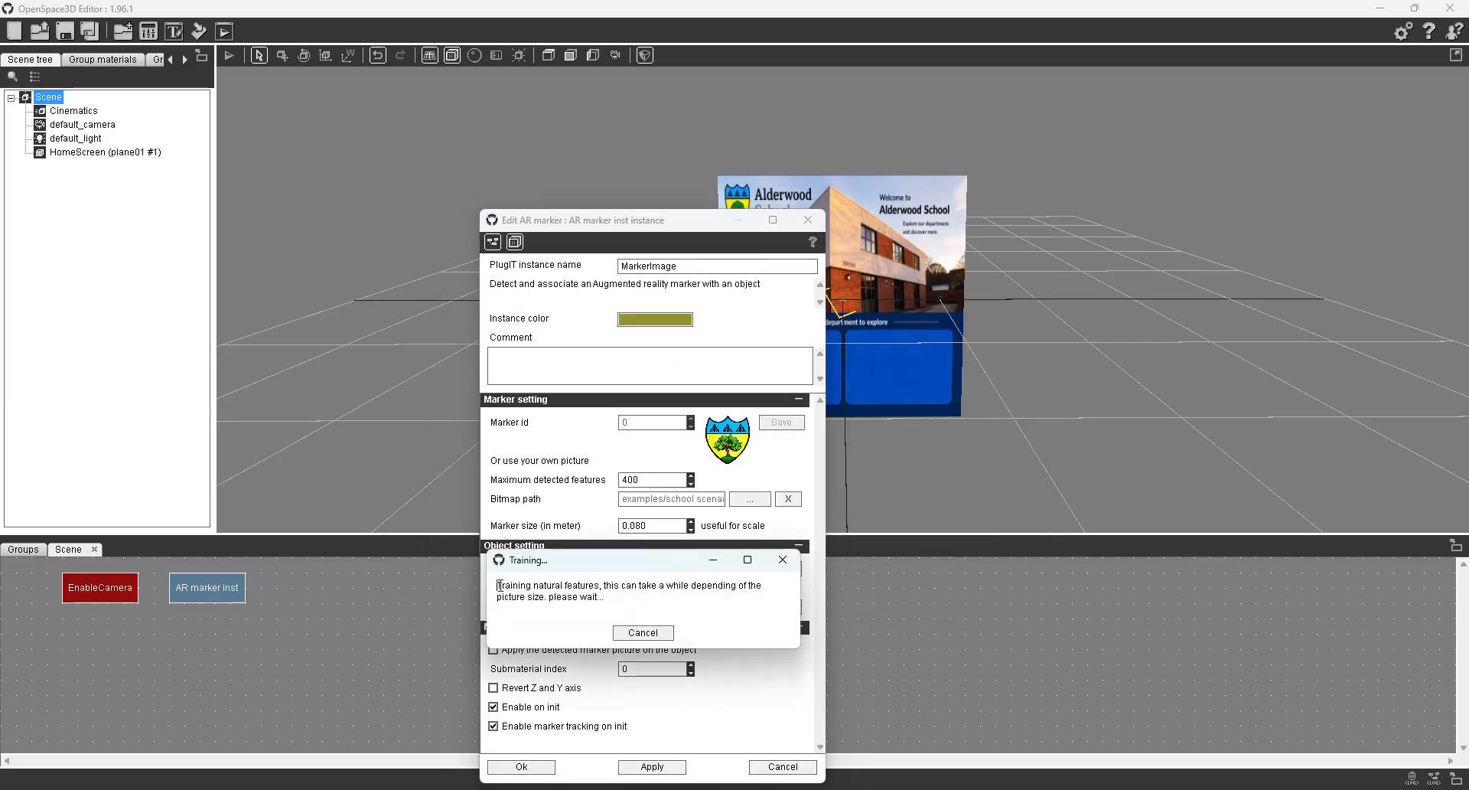
pyautogui.moveTo(499, 585); pyautogui.dragTo(612, 594)
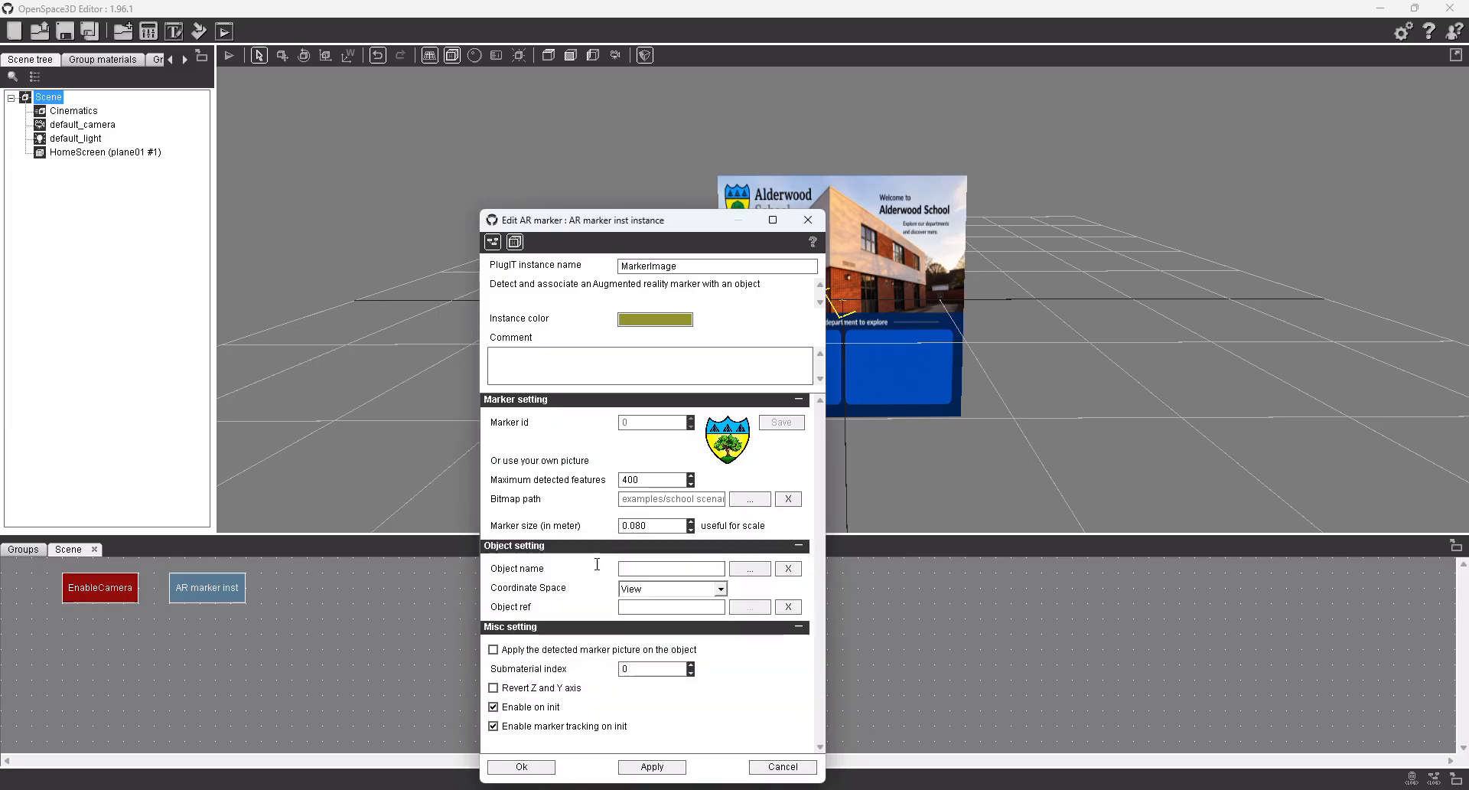
# Associate the MarkerImage marker with the HomeScreen plane, set its coordinate space to Local and apply the settings
pyautogui.click(750, 569)
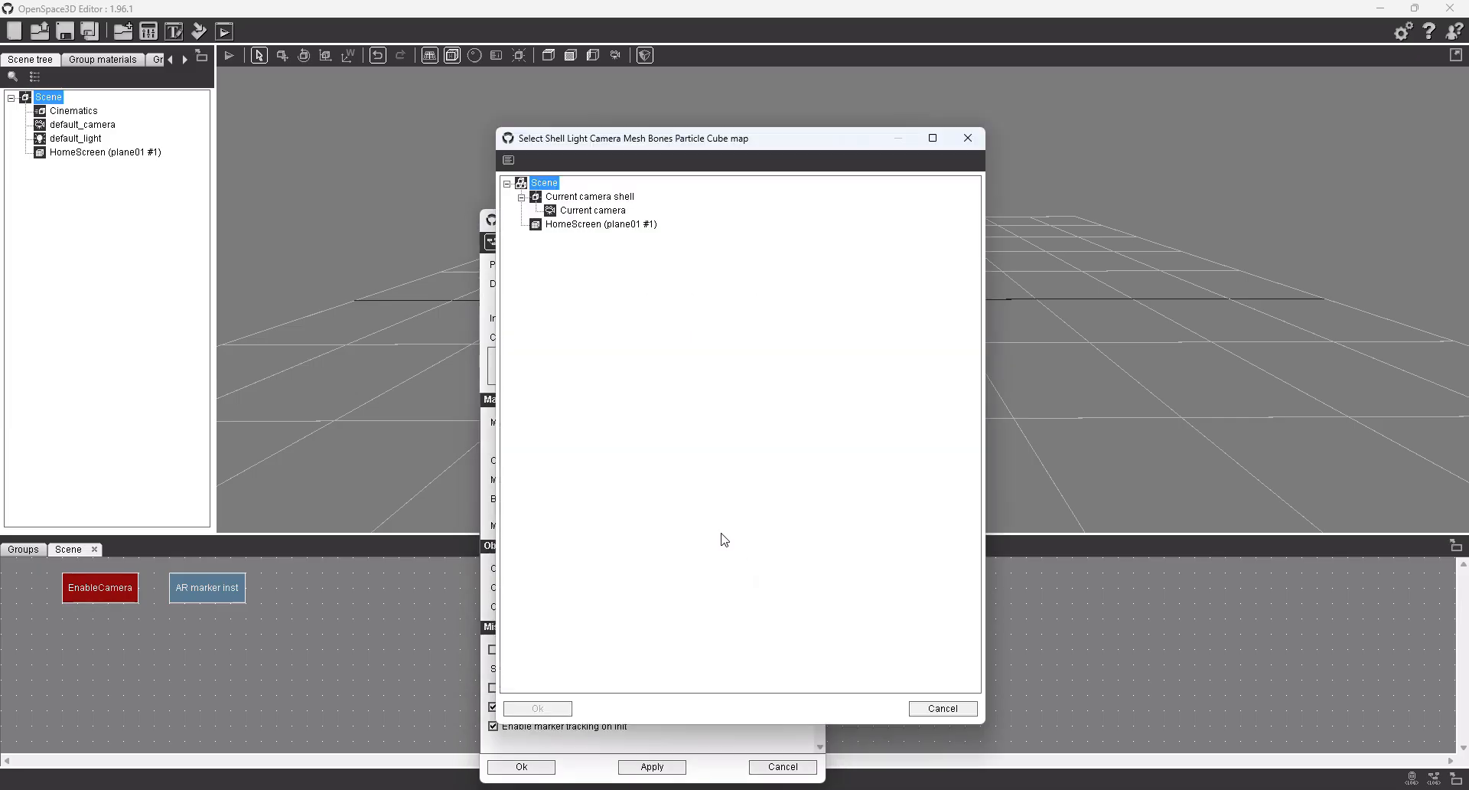
pyautogui.click(590, 225)
pyautogui.click(539, 708)
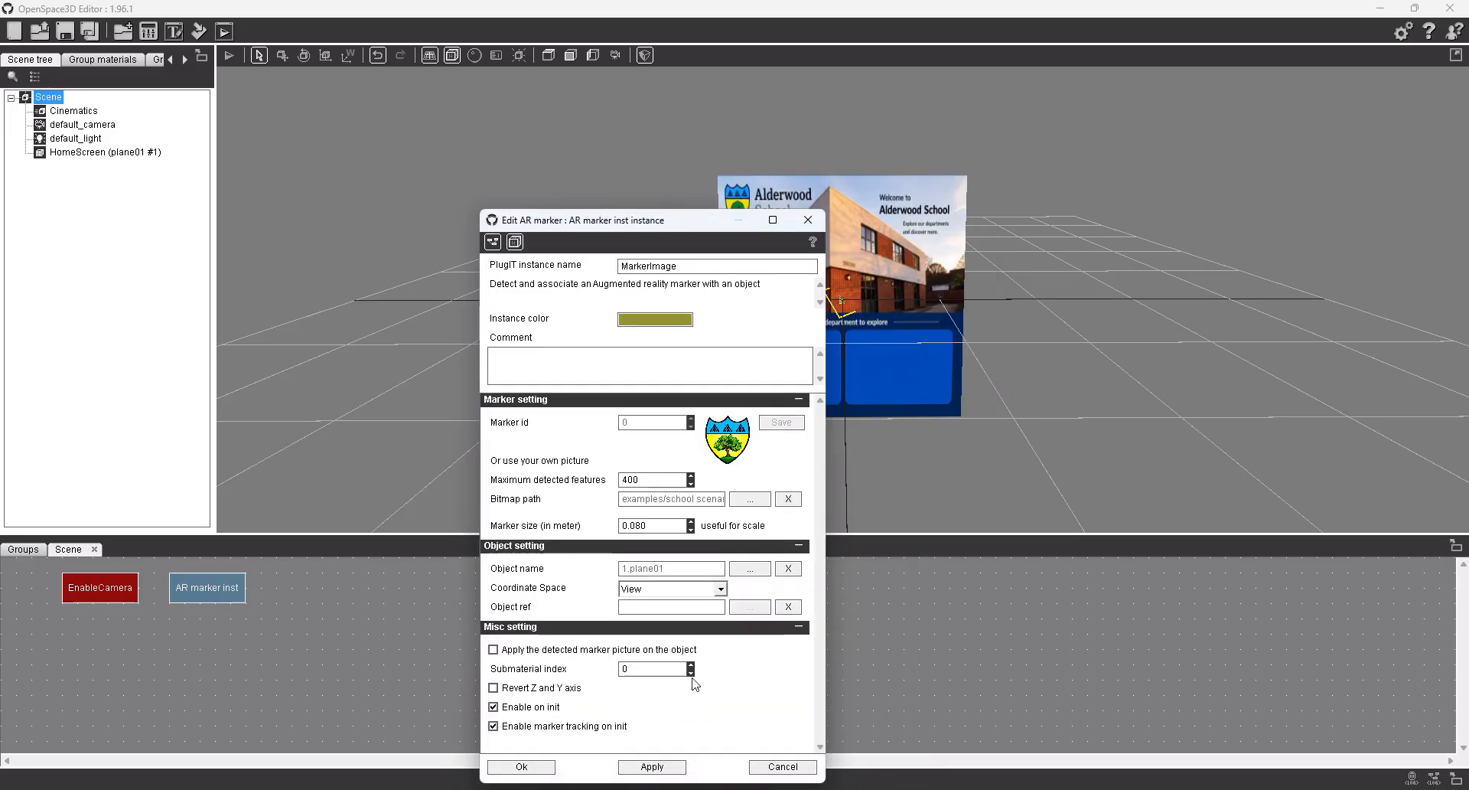
pyautogui.click(720, 588)
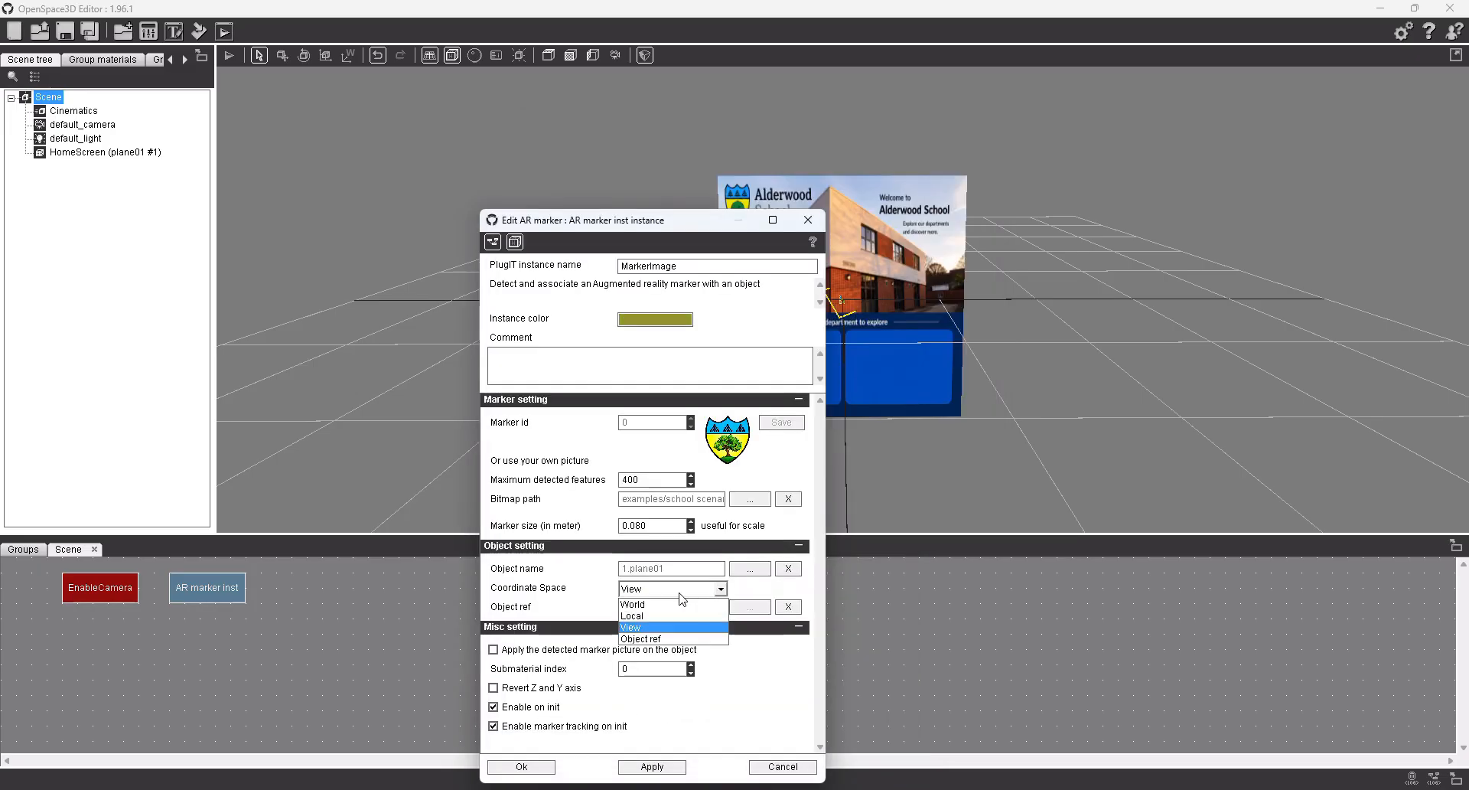
pyautogui.click(631, 617)
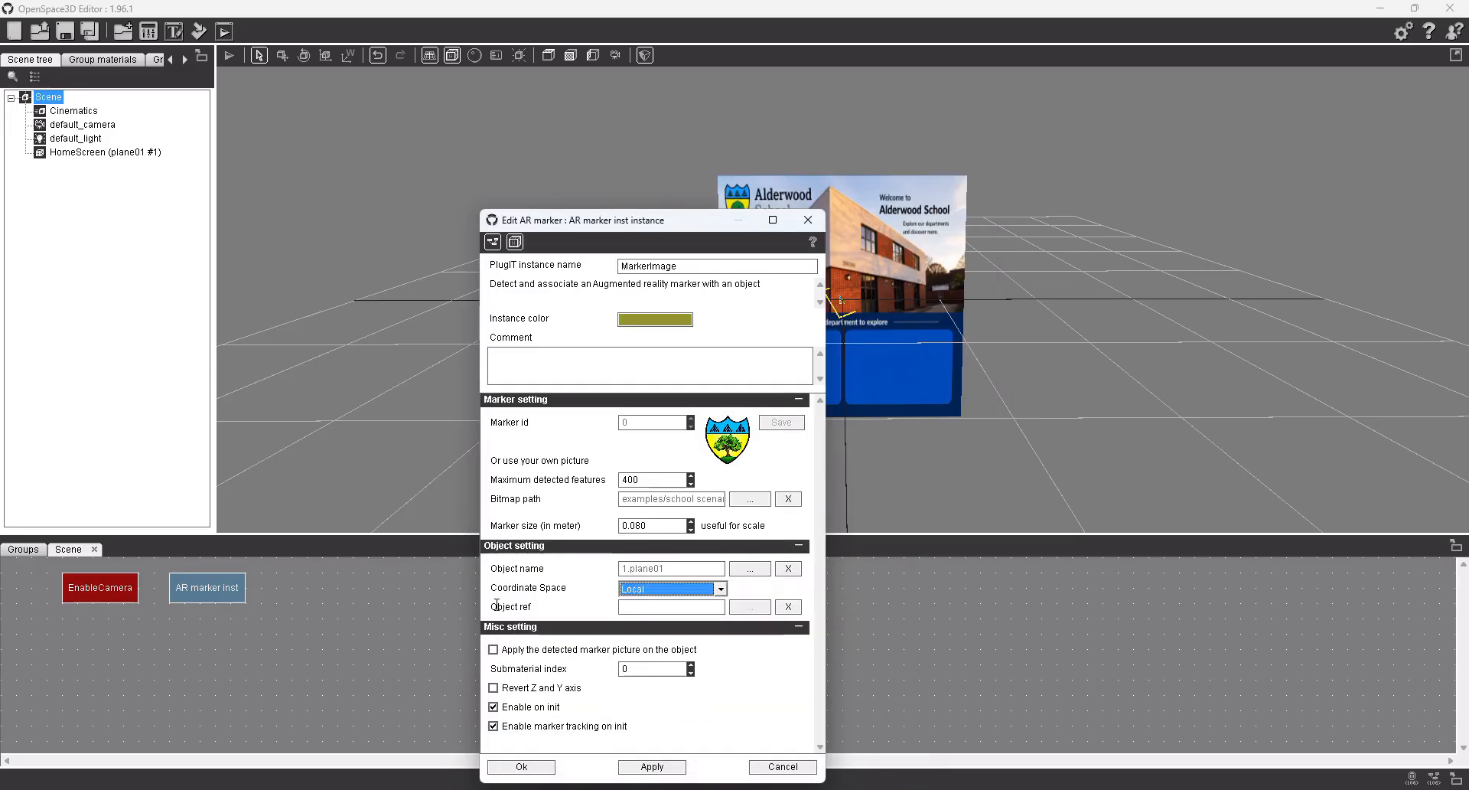
pyautogui.click(651, 766)
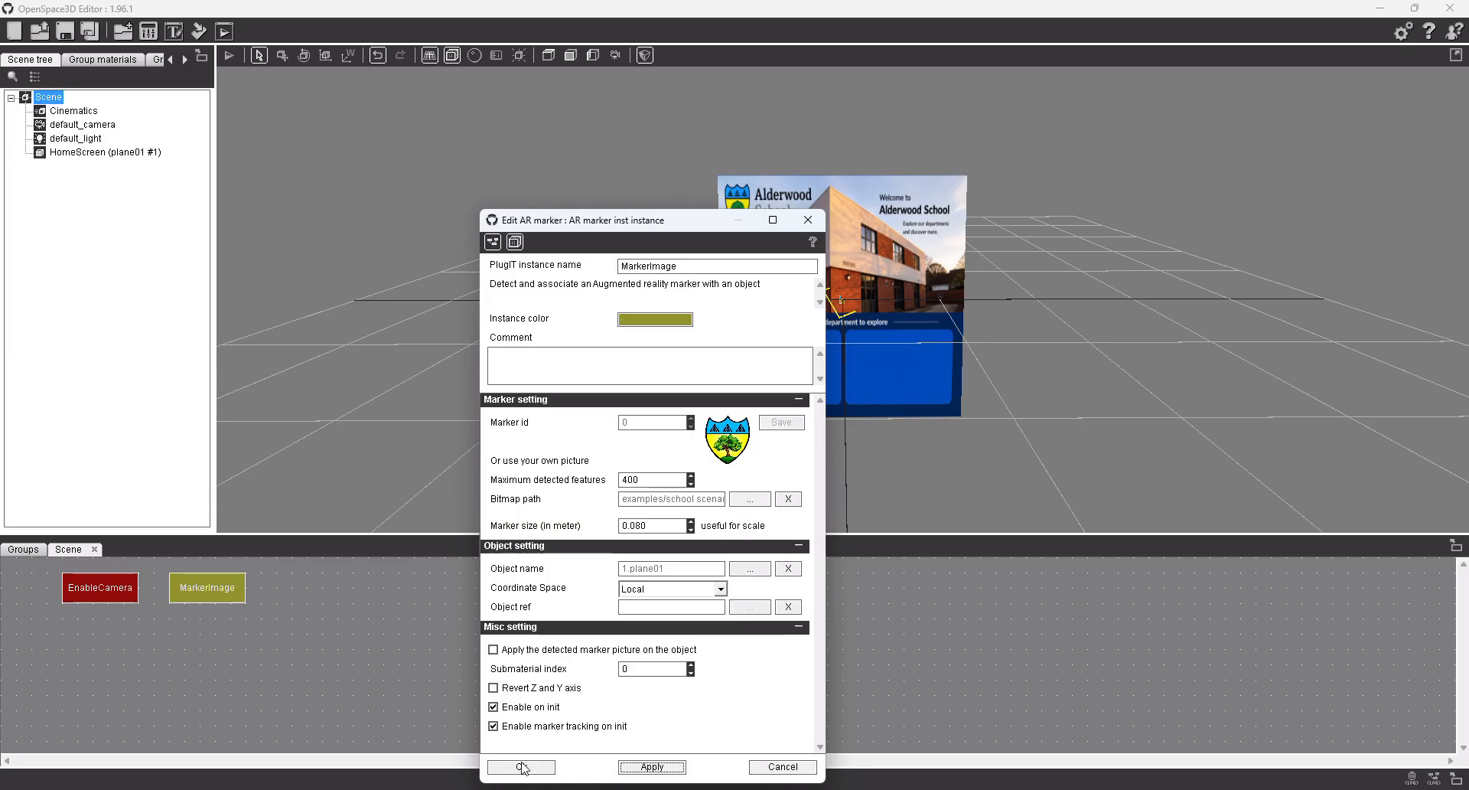
pyautogui.click(522, 766)
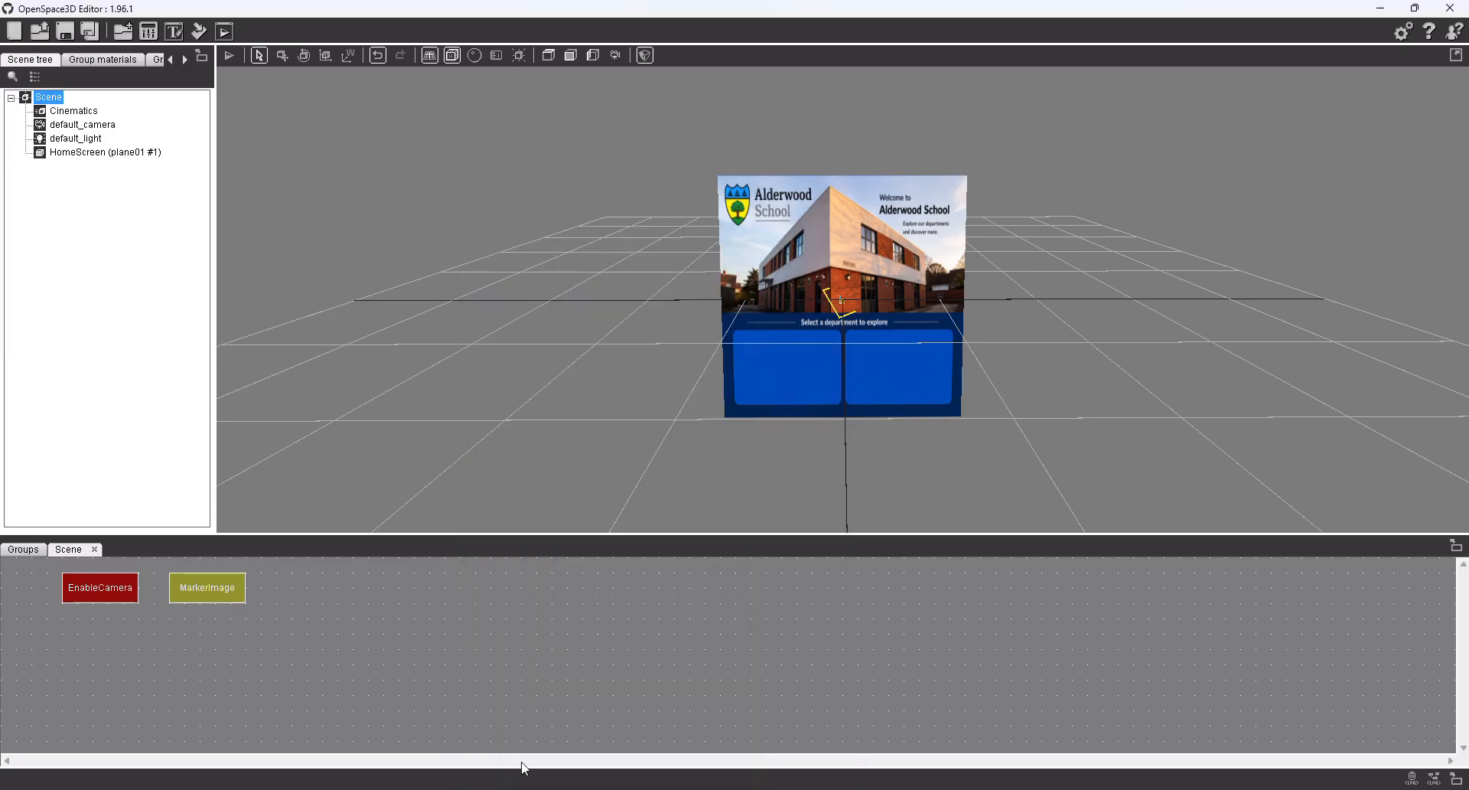
# Add a hide plugIT from the object plugITs, name its instance HideHome and enable Hide on start
pyautogui.rightClick(206, 636)
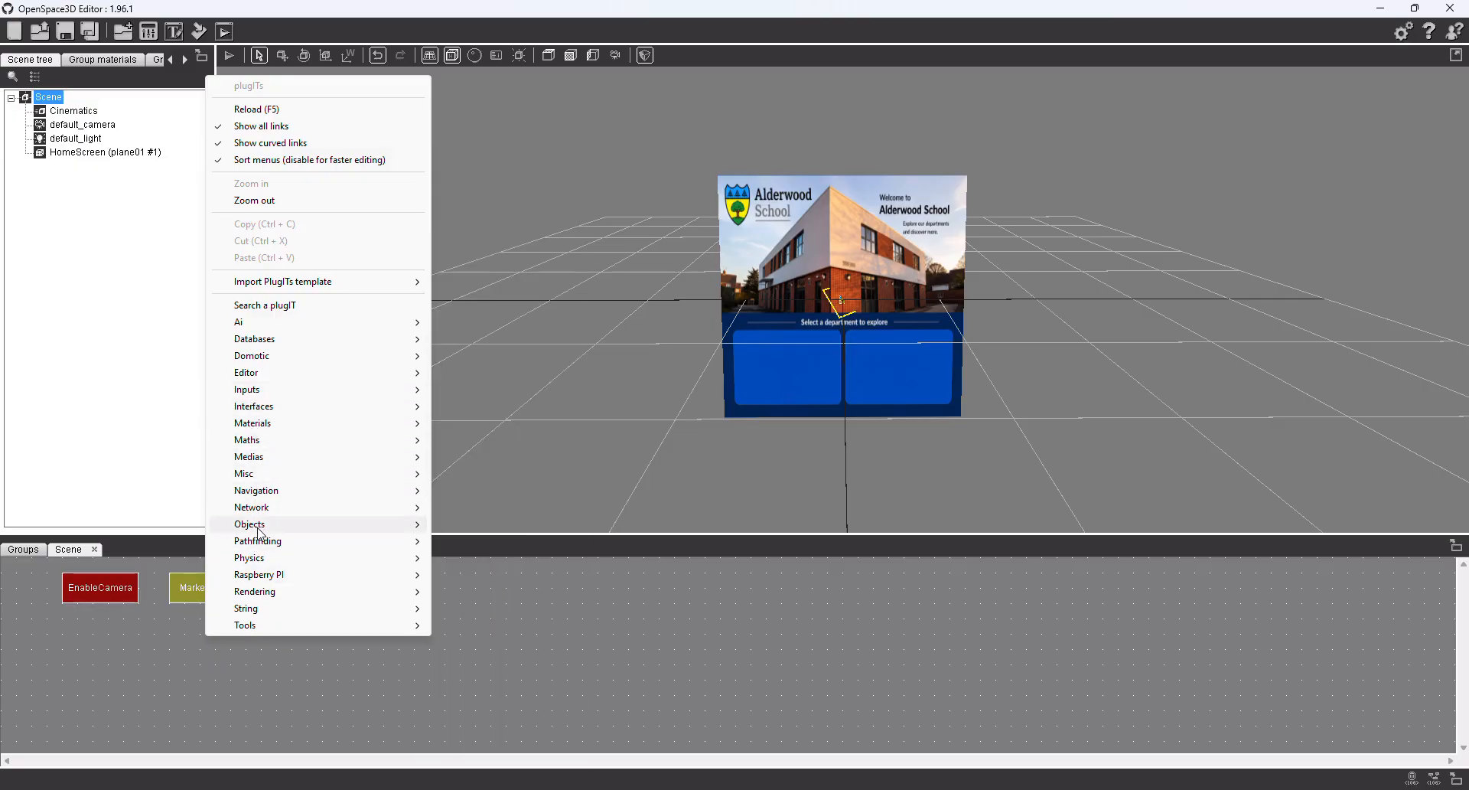
pyautogui.moveTo(392, 525)
pyautogui.click(494, 205)
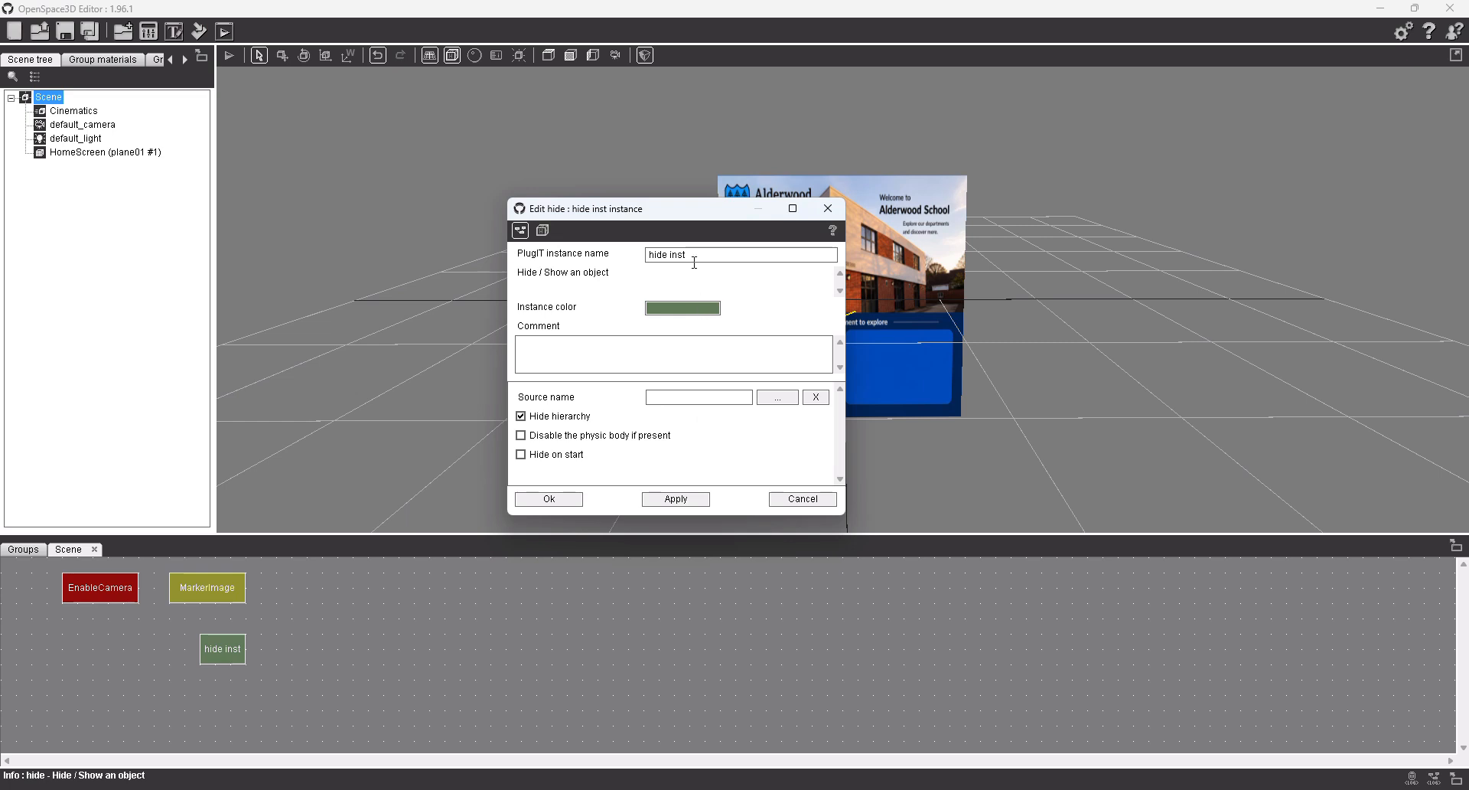
pyautogui.moveTo(694, 263); pyautogui.dragTo(605, 260)
pyautogui.write('HideHome')
pyautogui.click(561, 456)
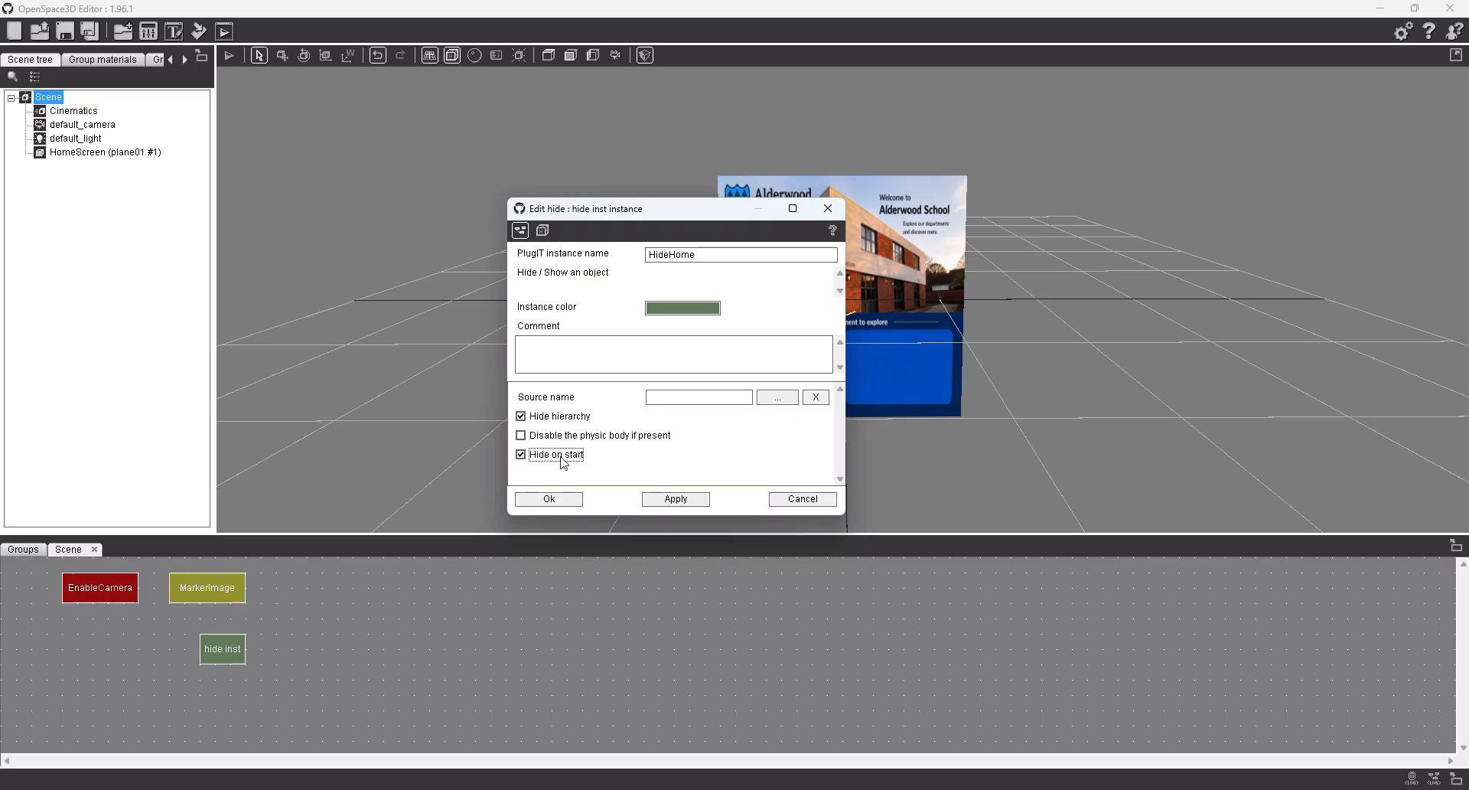
# Set the HomeScreen plane as the source of HideHome, apply the settings and place the plugIT directly below MarkerImage
pyautogui.click(777, 396)
pyautogui.click(567, 211)
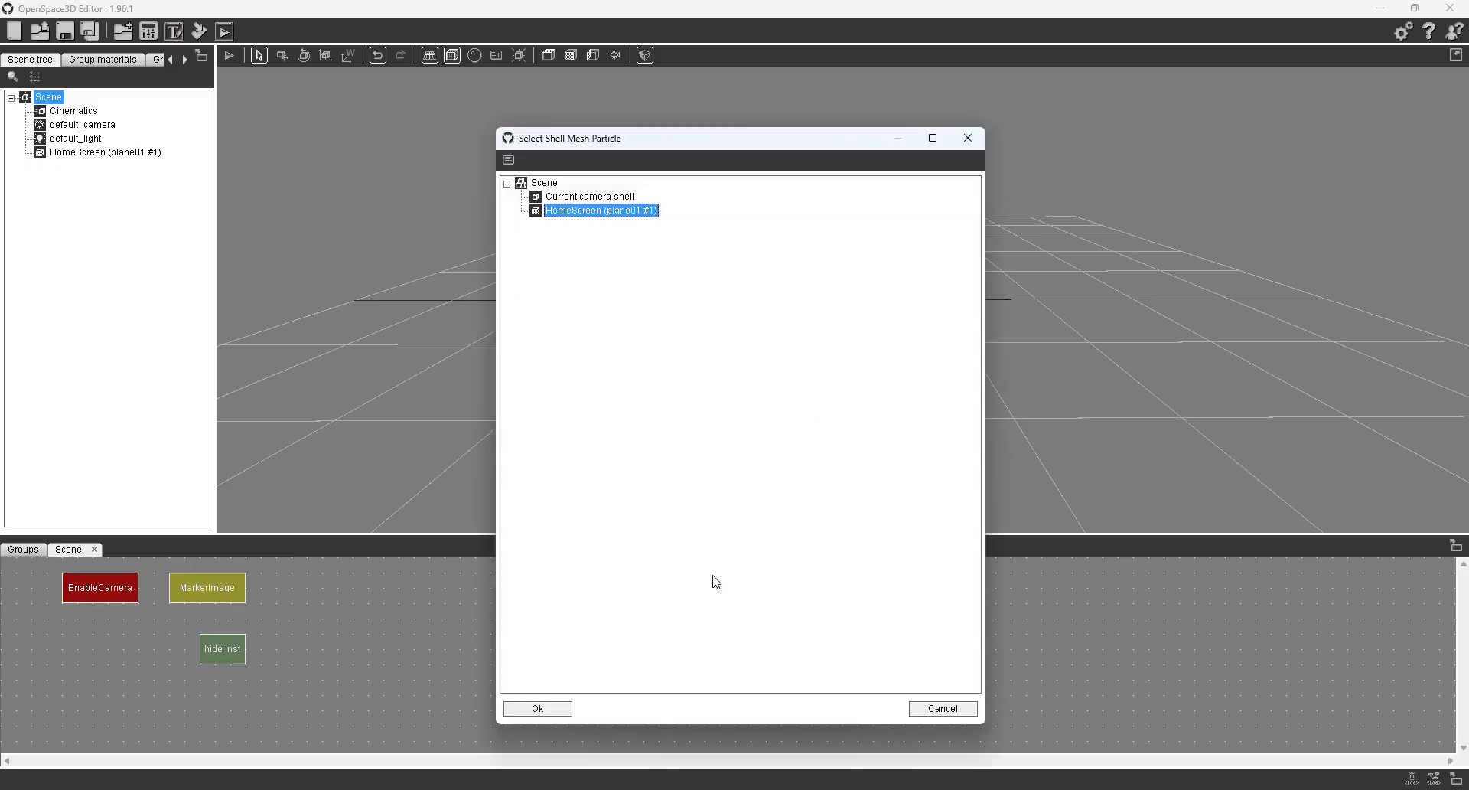
pyautogui.click(538, 708)
pyautogui.click(670, 499)
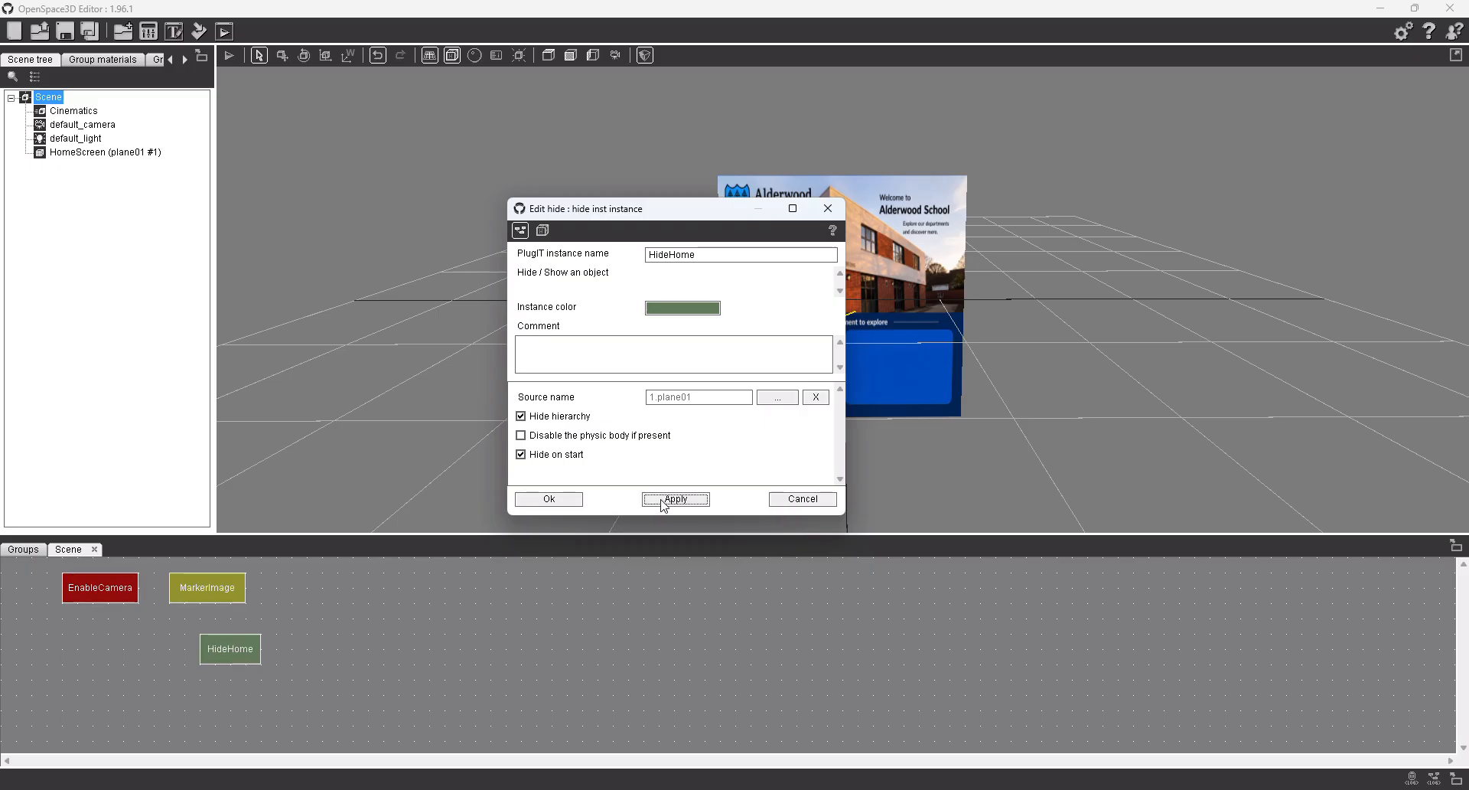
pyautogui.click(565, 500)
pyautogui.moveTo(205, 650); pyautogui.dragTo(194, 637)
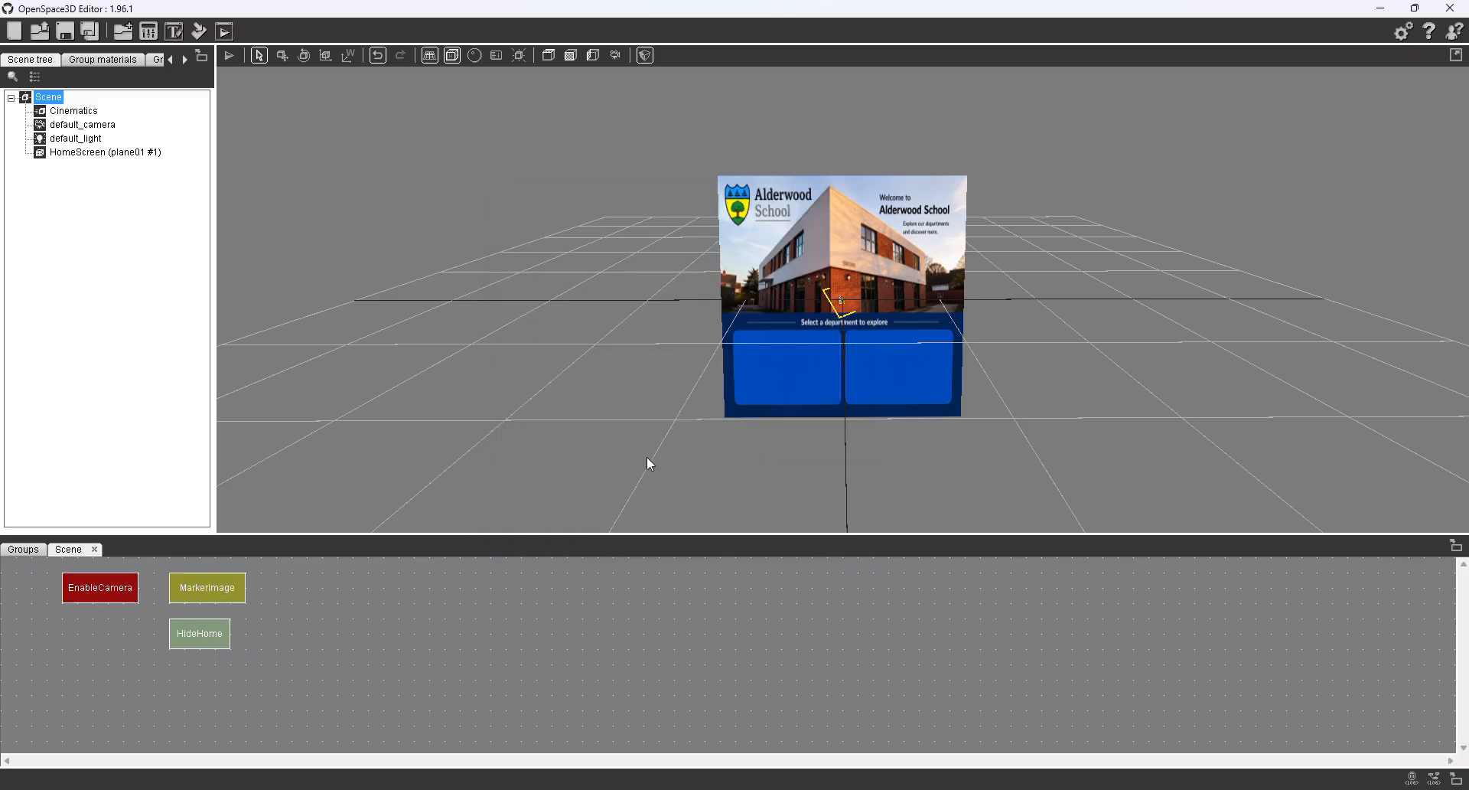
# Link the Found event of MarkerImage to the Show action of HideHome
pyautogui.rightClick(212, 584)
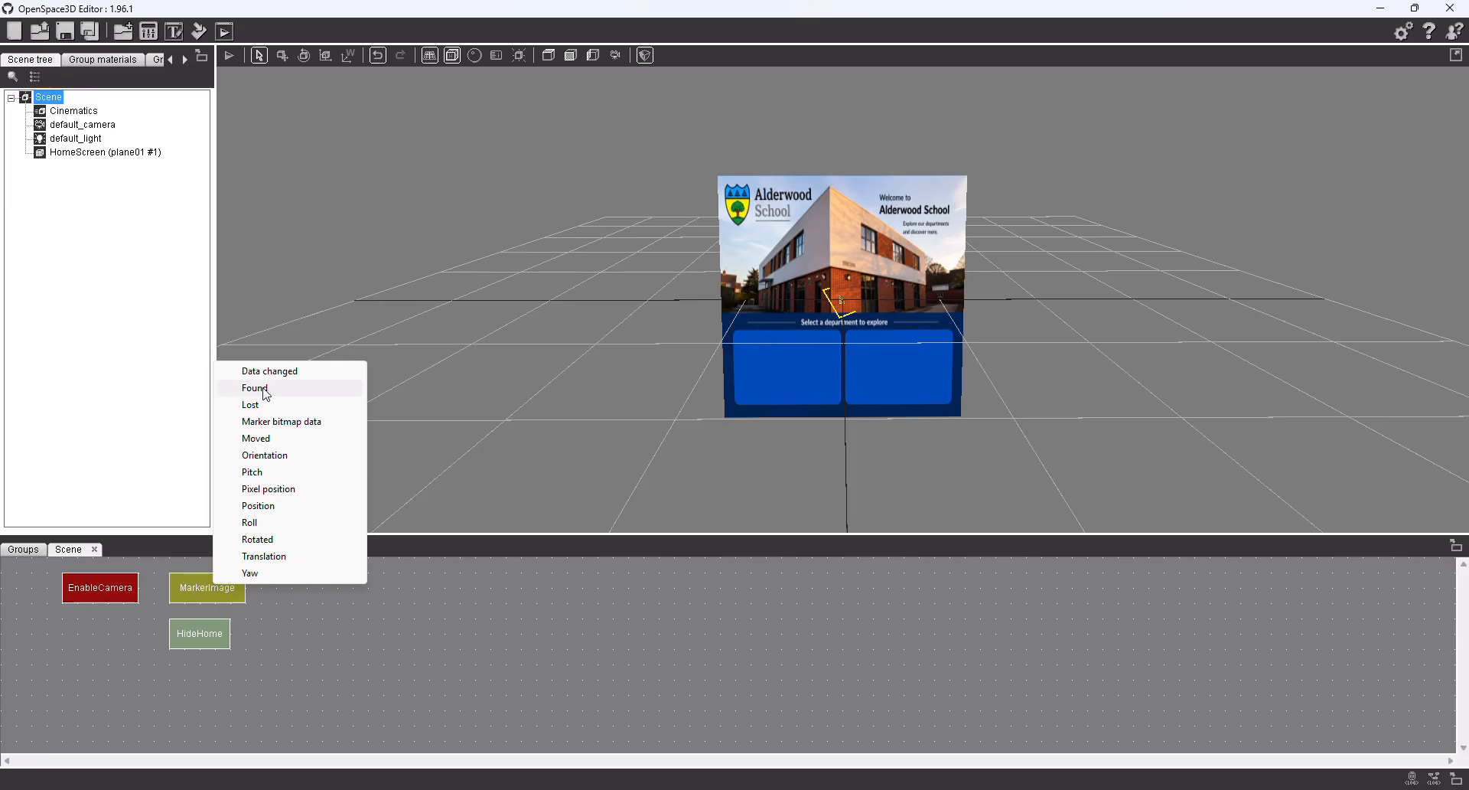
pyautogui.click(264, 390)
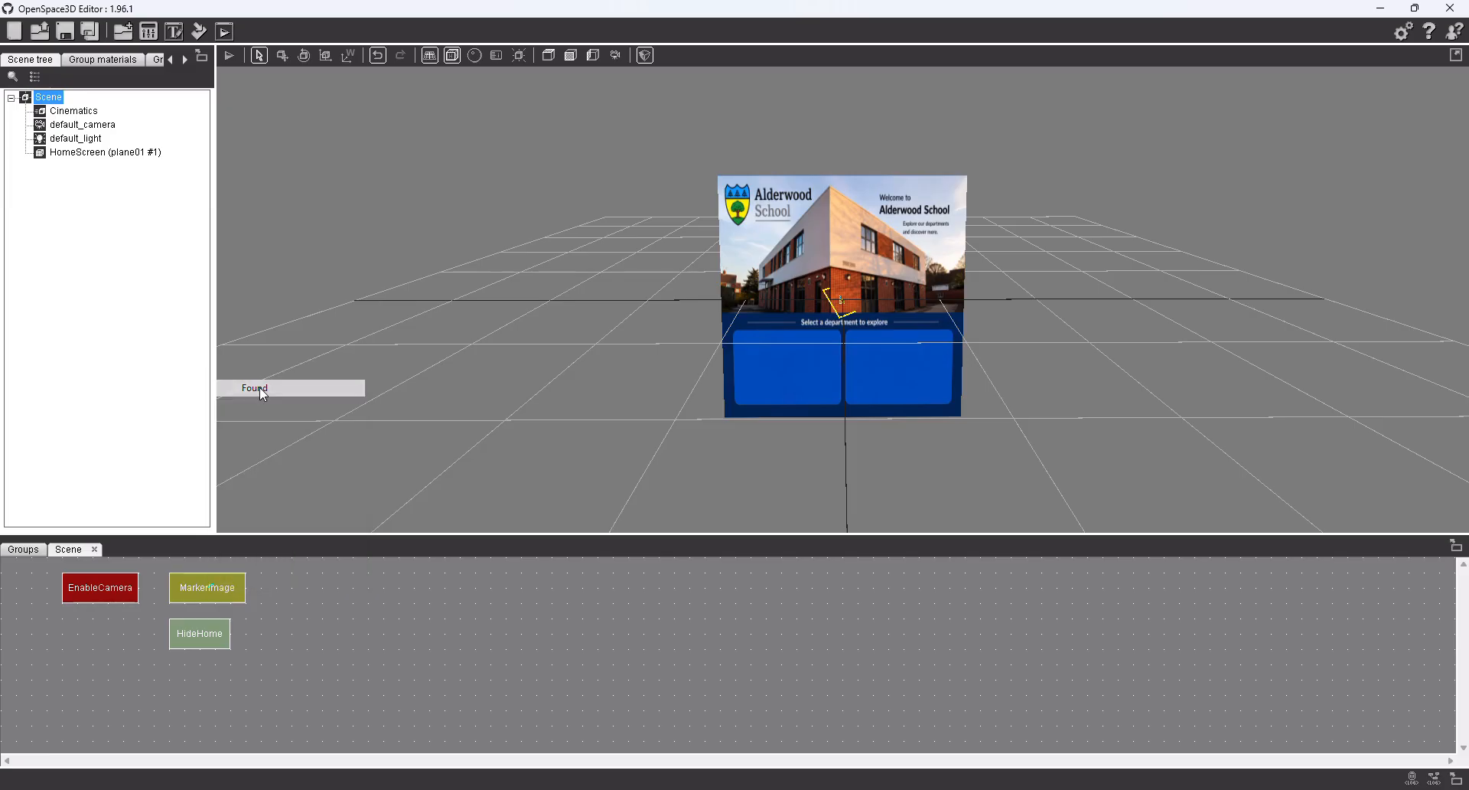
pyautogui.click(208, 634)
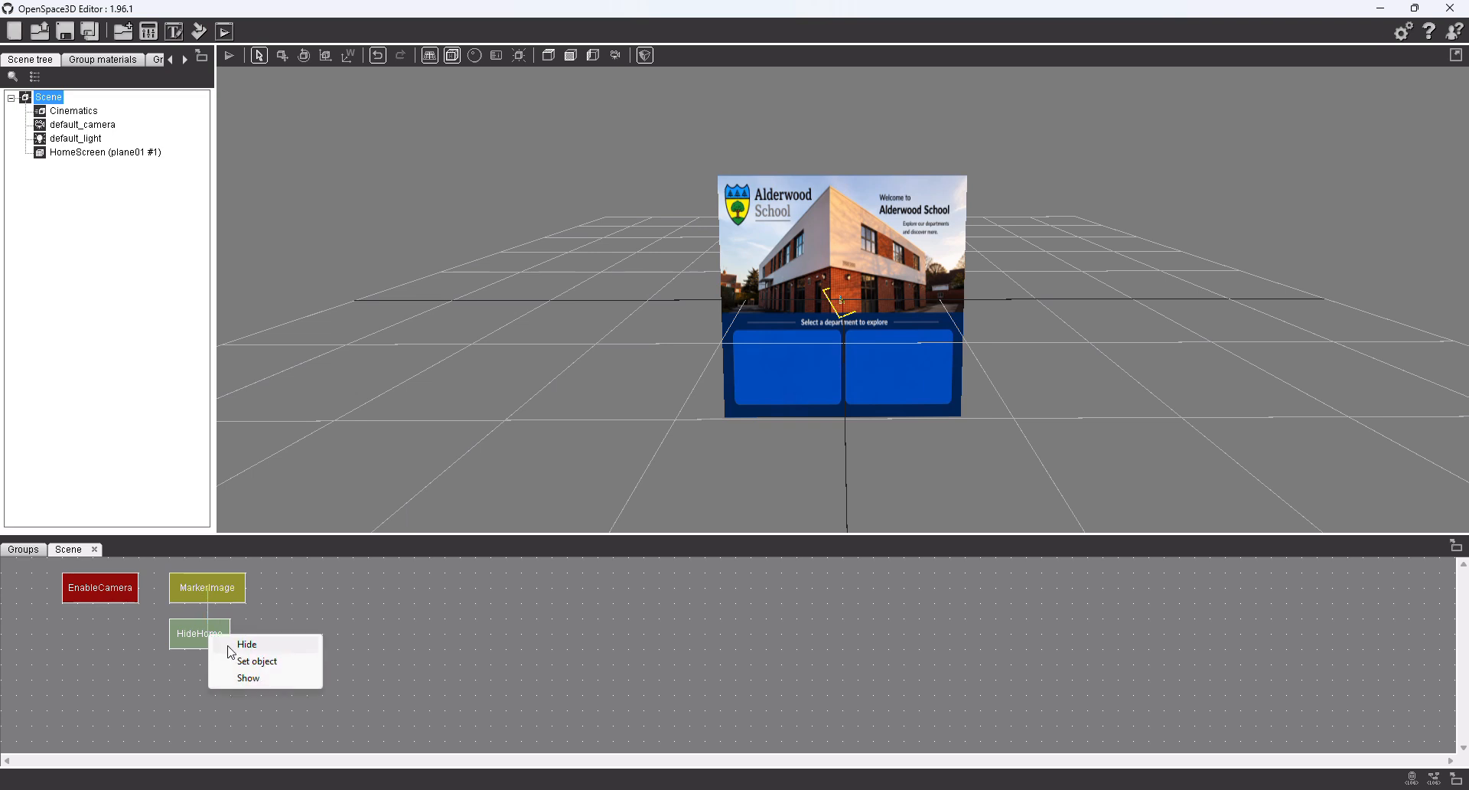
pyautogui.click(230, 647)
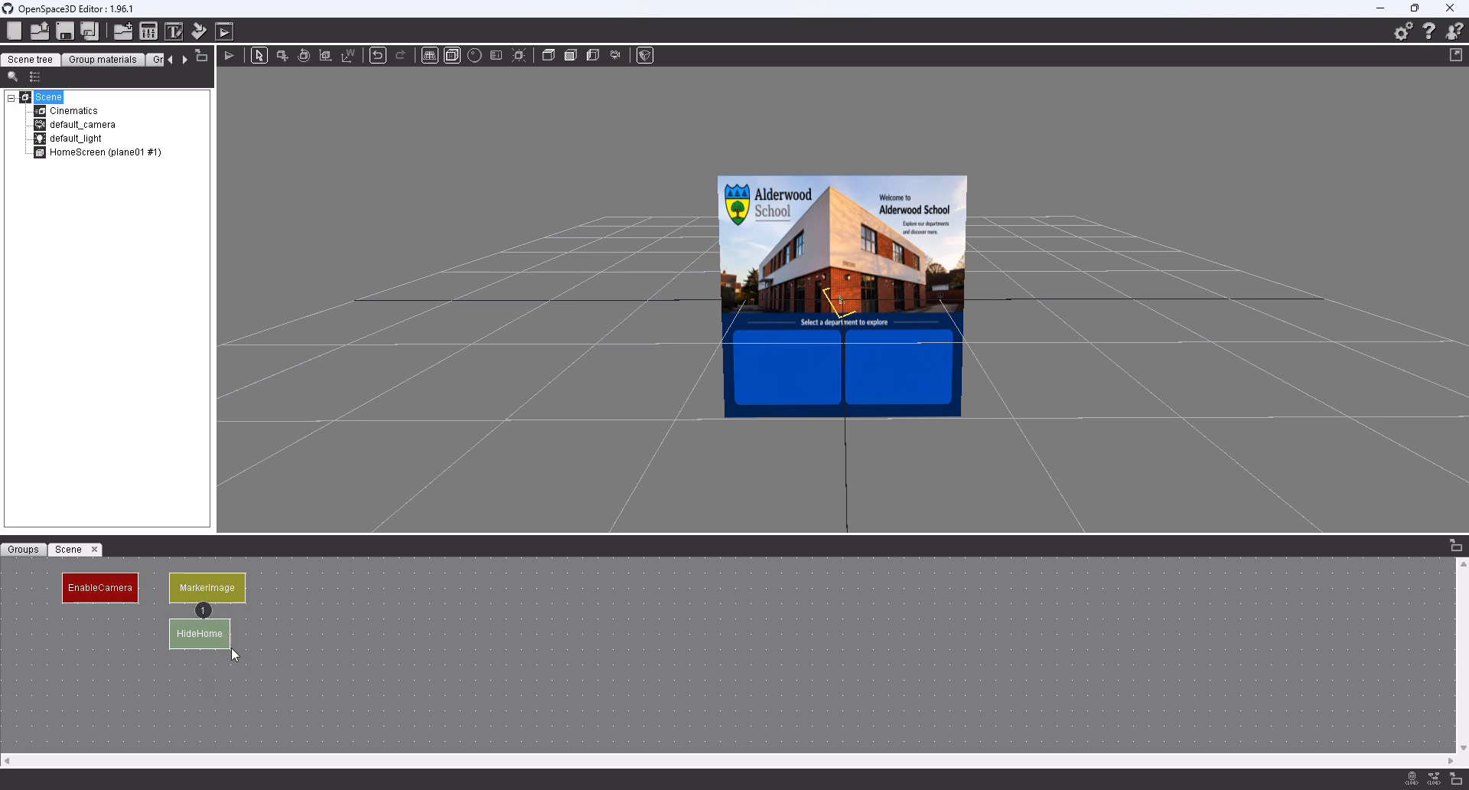
# Link the Lost event of MarkerImage to the Hide action of HideHome
pyautogui.click(219, 585)
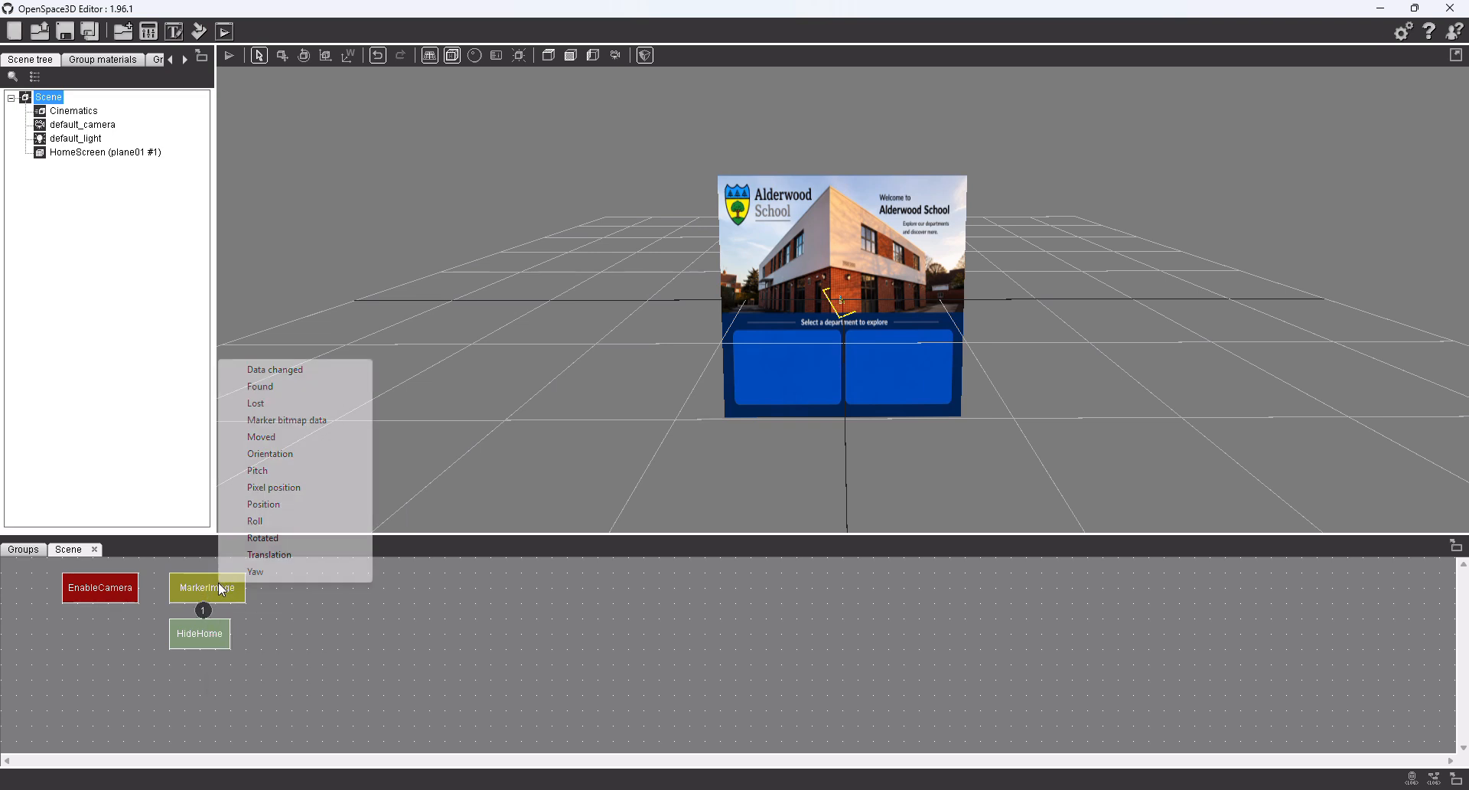
pyautogui.click(257, 404)
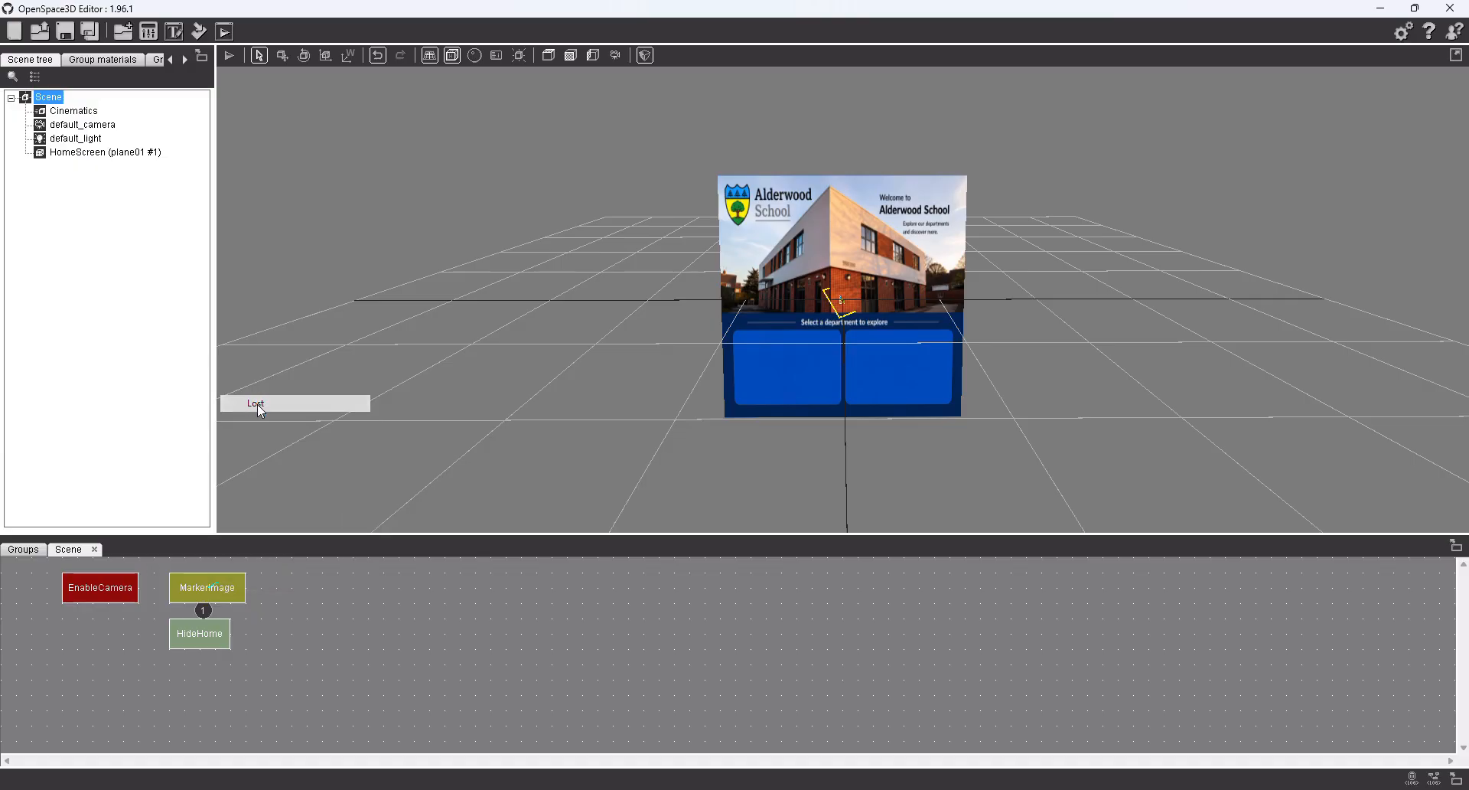
pyautogui.click(219, 630)
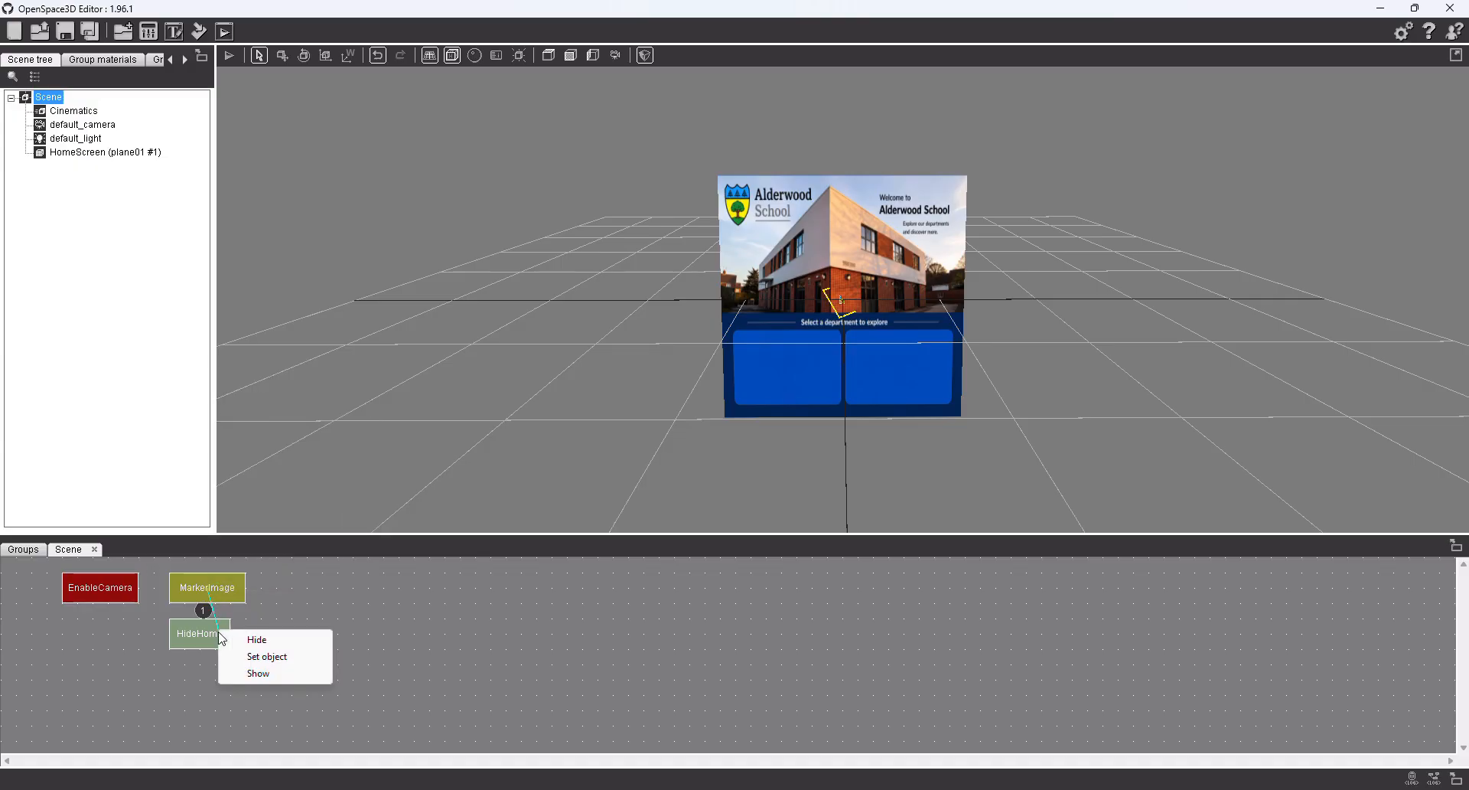
pyautogui.click(260, 643)
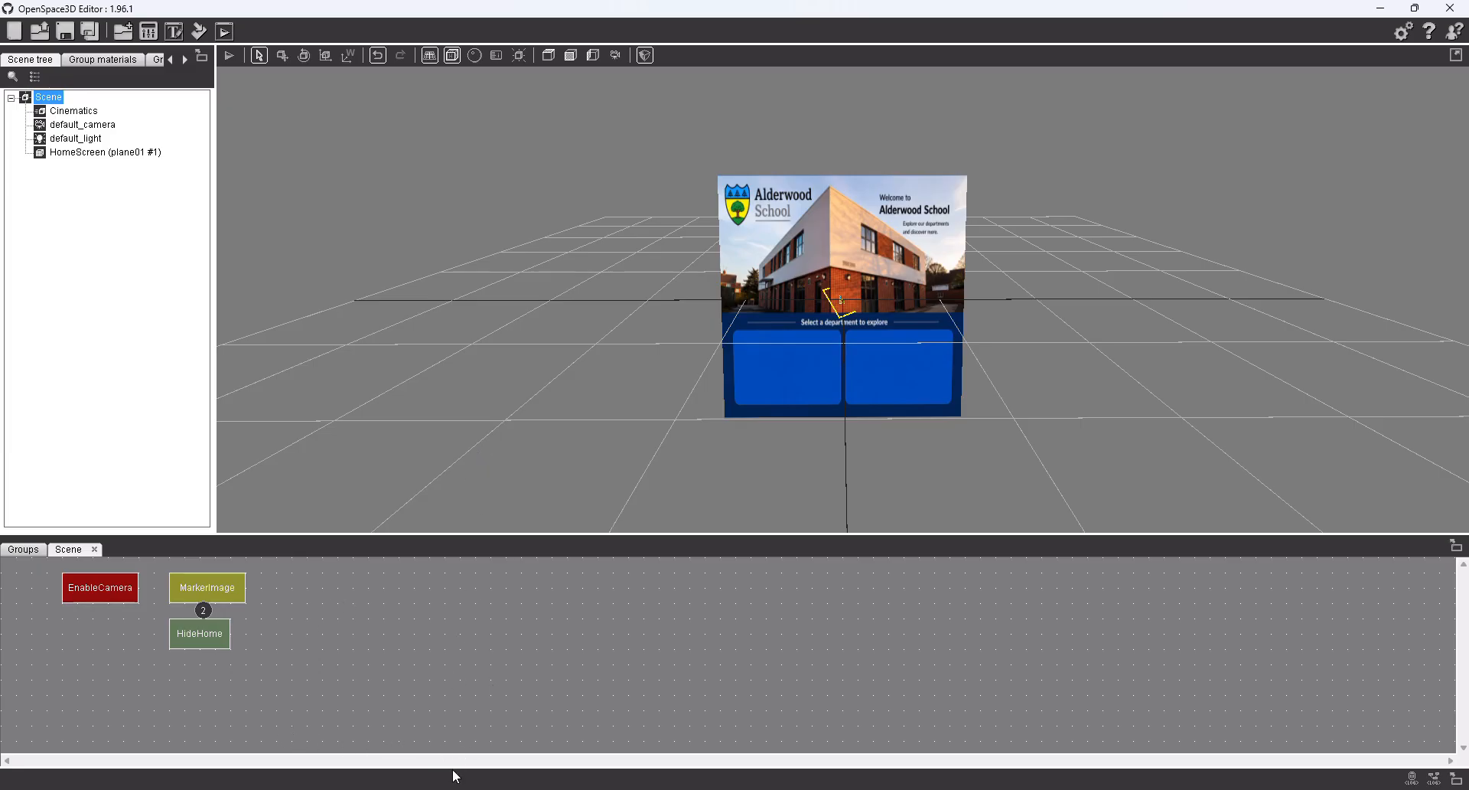
# Play the scene, bring up the Word document with the school logo to test the marker detection, and stop playback in OpenSpace3D
pyautogui.hotkey('alt', 'Tab')
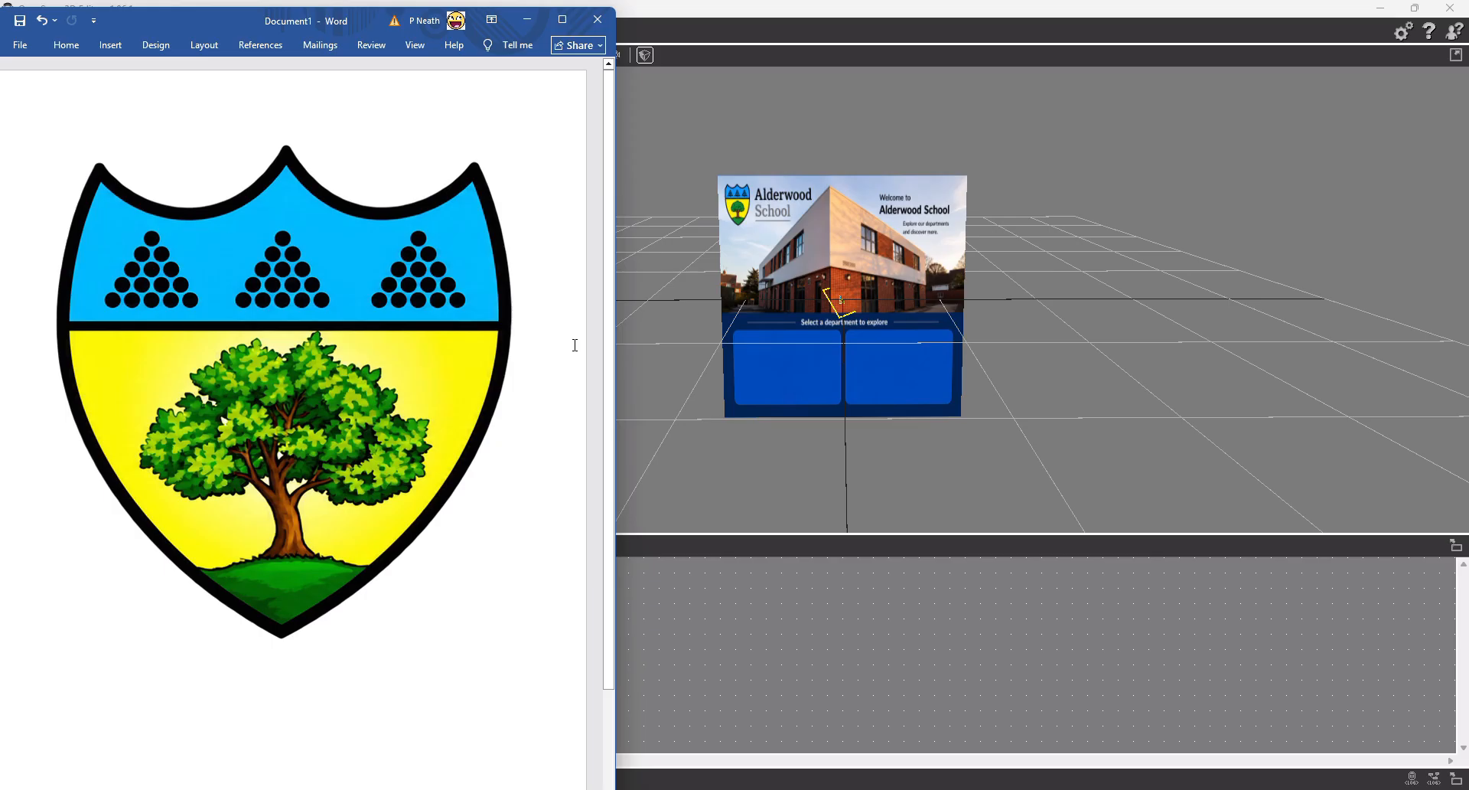
pyautogui.click(664, 197)
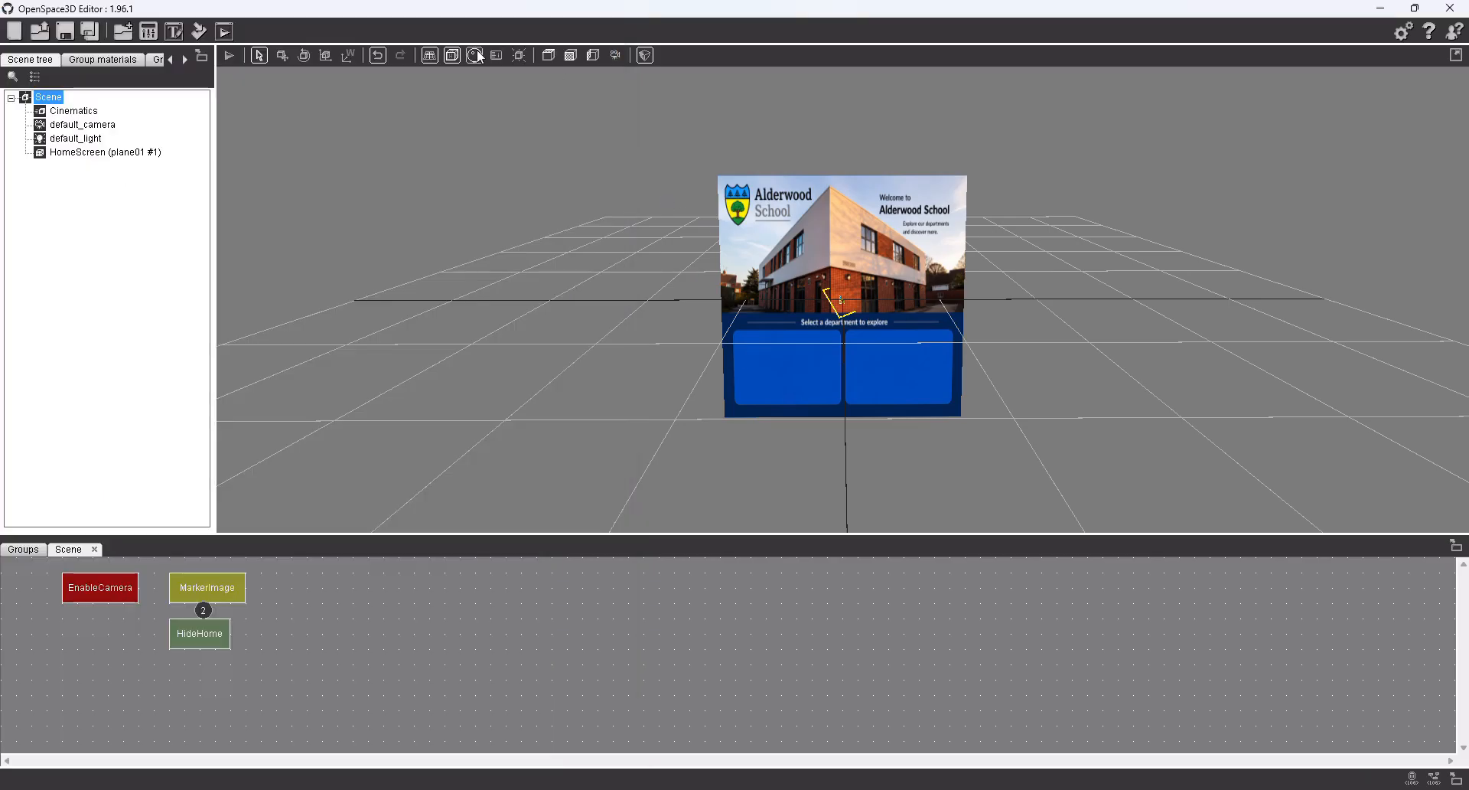
pyautogui.click(229, 56)
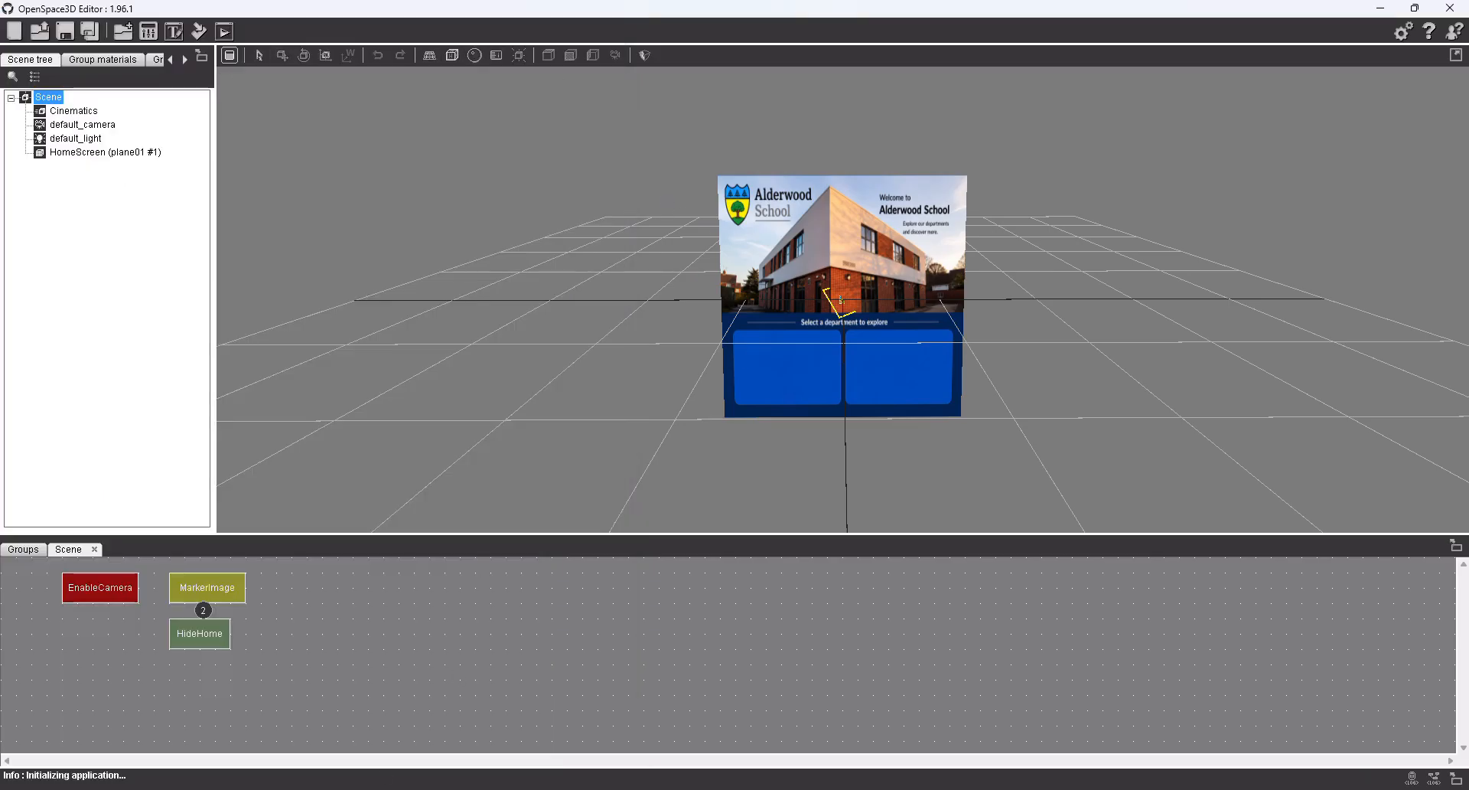
pyautogui.click(434, 789)
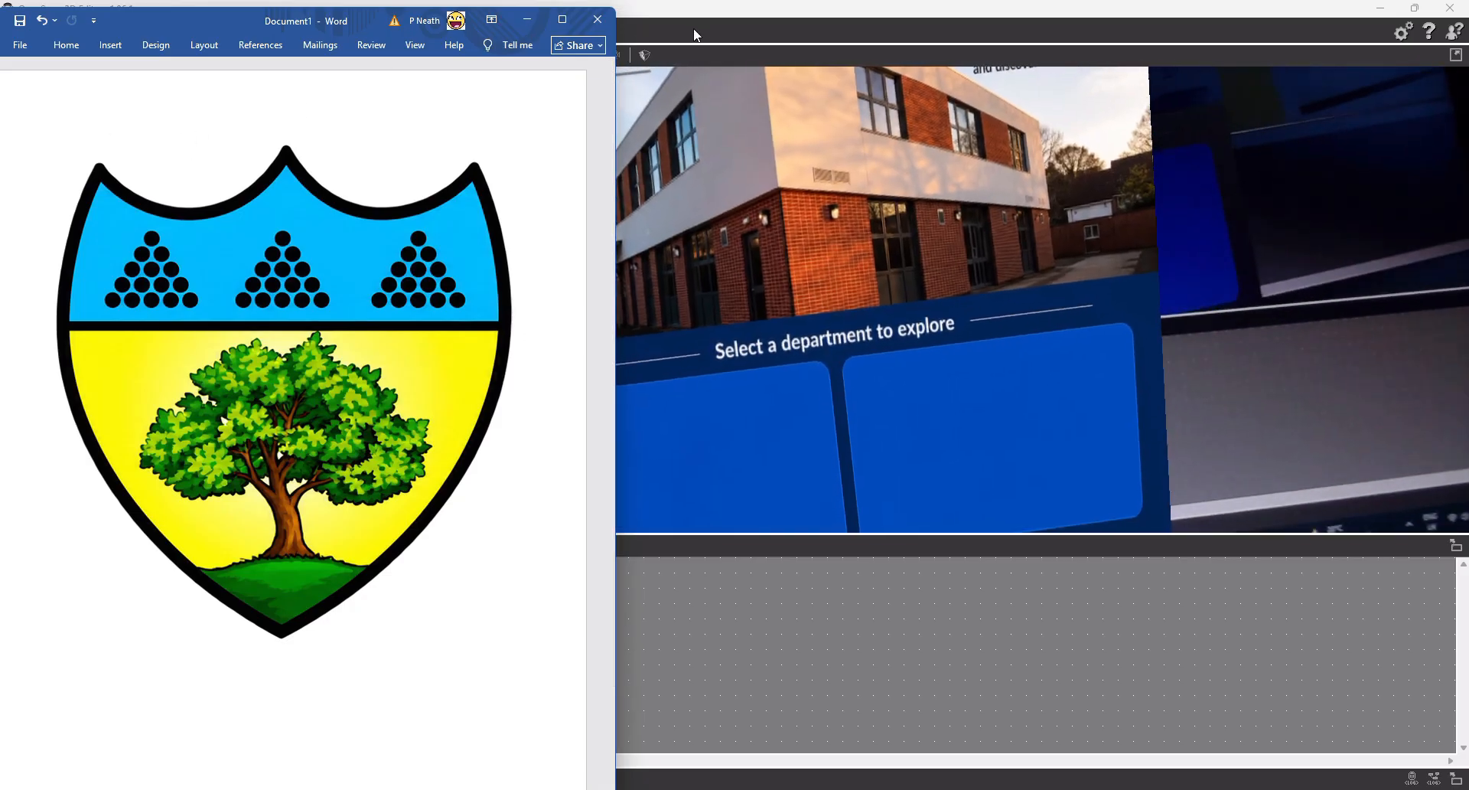
pyautogui.click(696, 35)
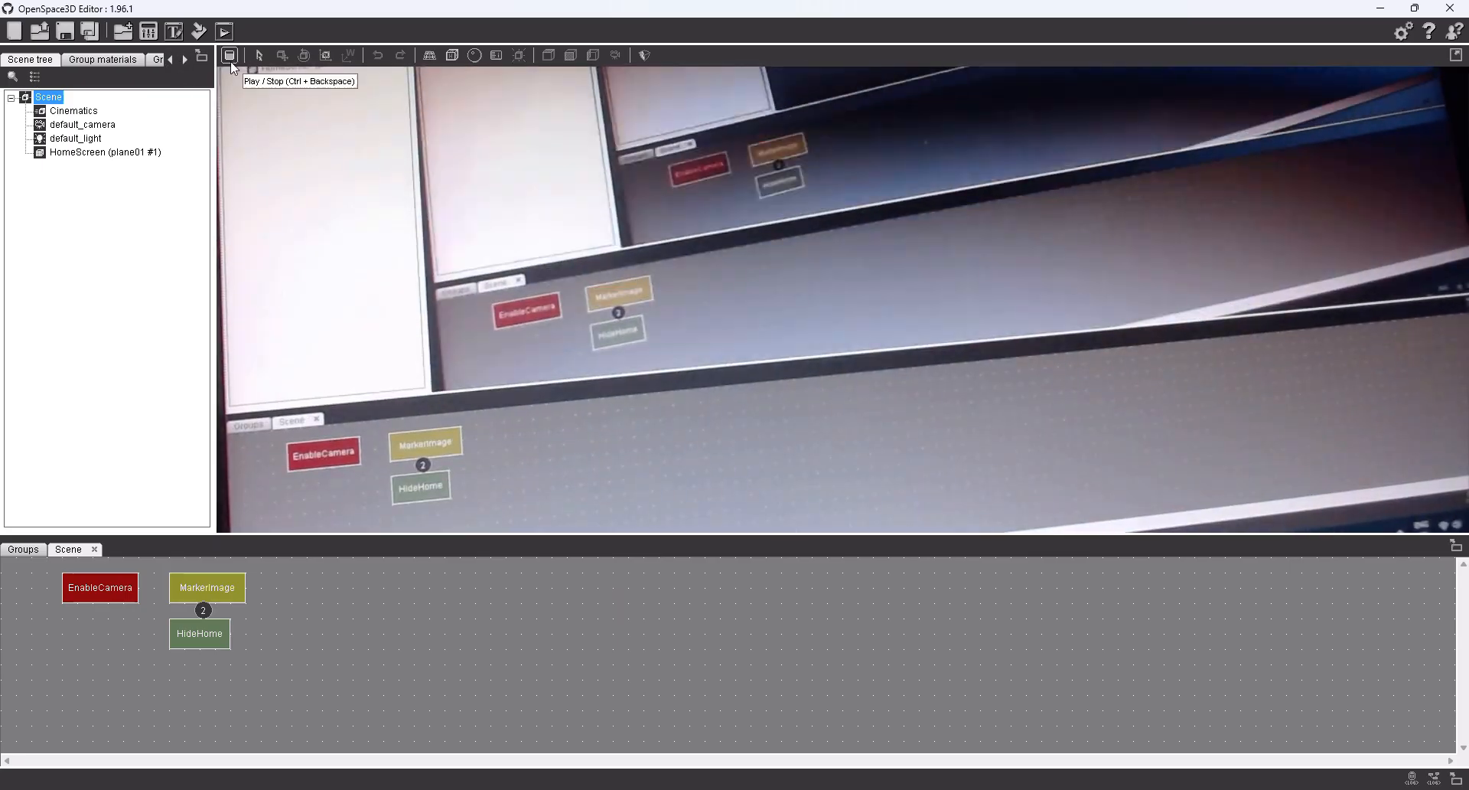
pyautogui.click(231, 60)
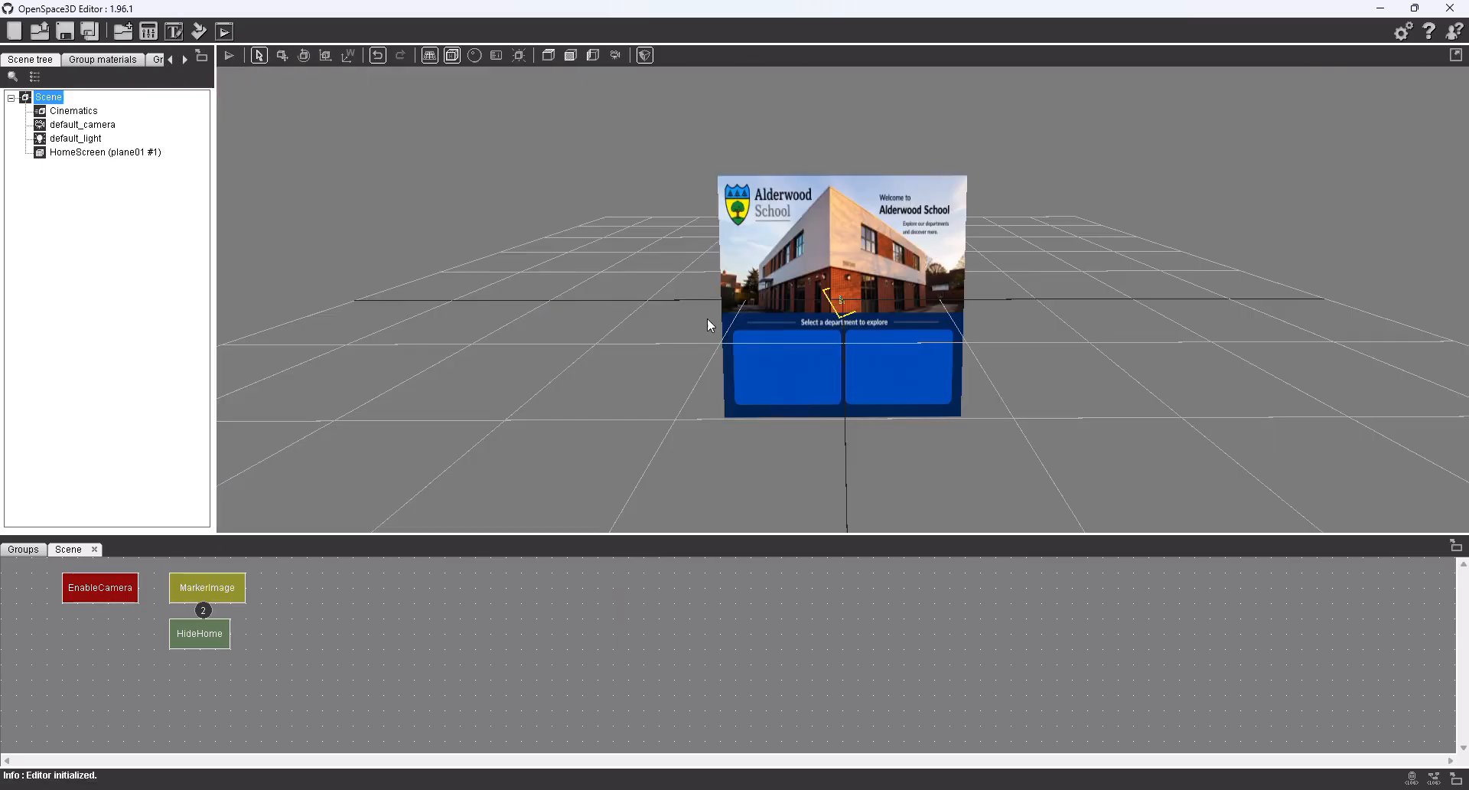
pyautogui.moveTo(708, 318)
pyautogui.mouseDown(button='middle')
pyautogui.moveTo(485, 319)
pyautogui.moveTo(814, 331)
pyautogui.moveTo(700, 328)
pyautogui.mouseUp(button='middle')
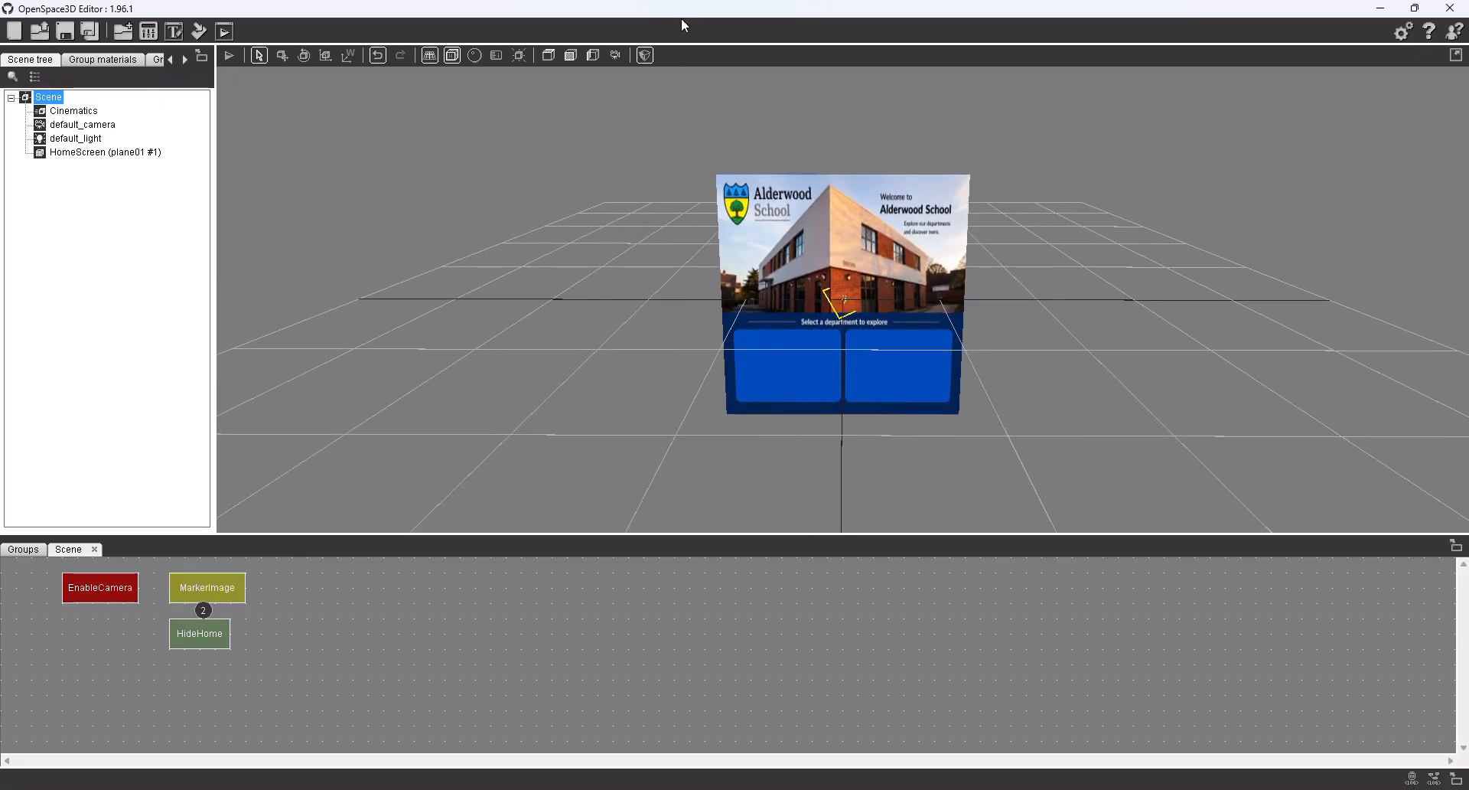